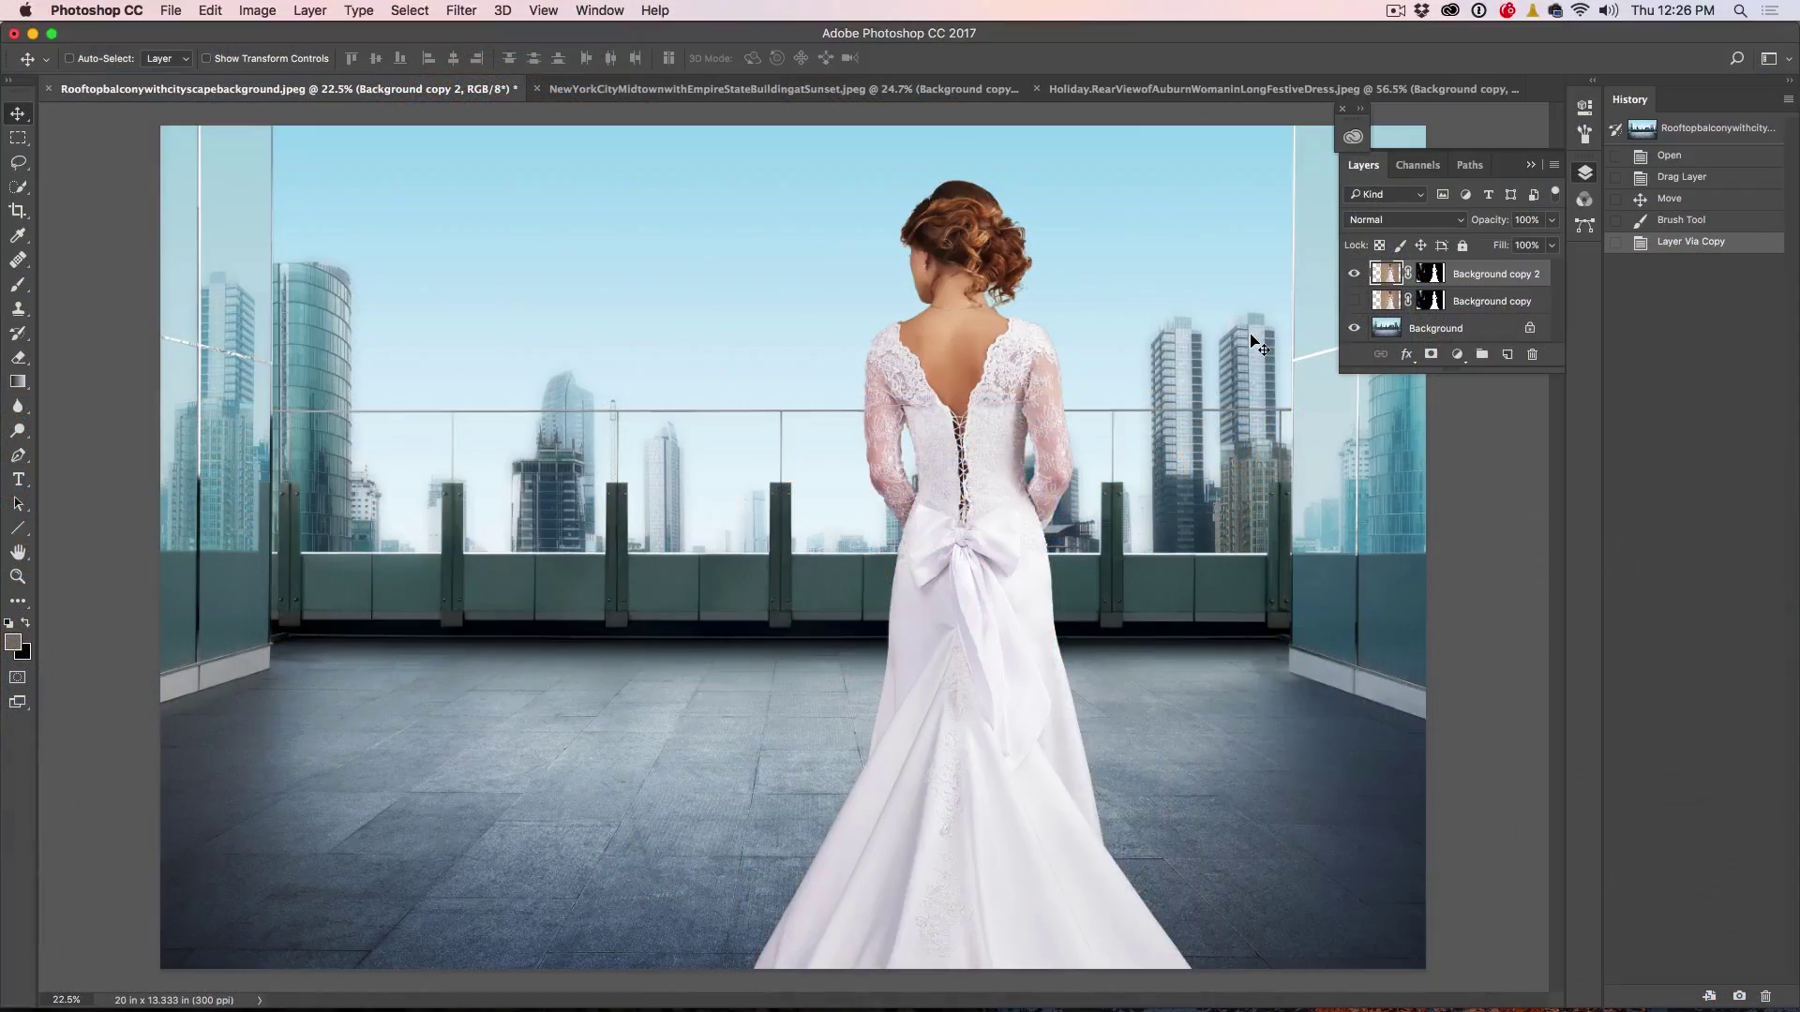
# Pick the New York City skyline graphic from the Libraries panel
pyautogui.click(1354, 136)
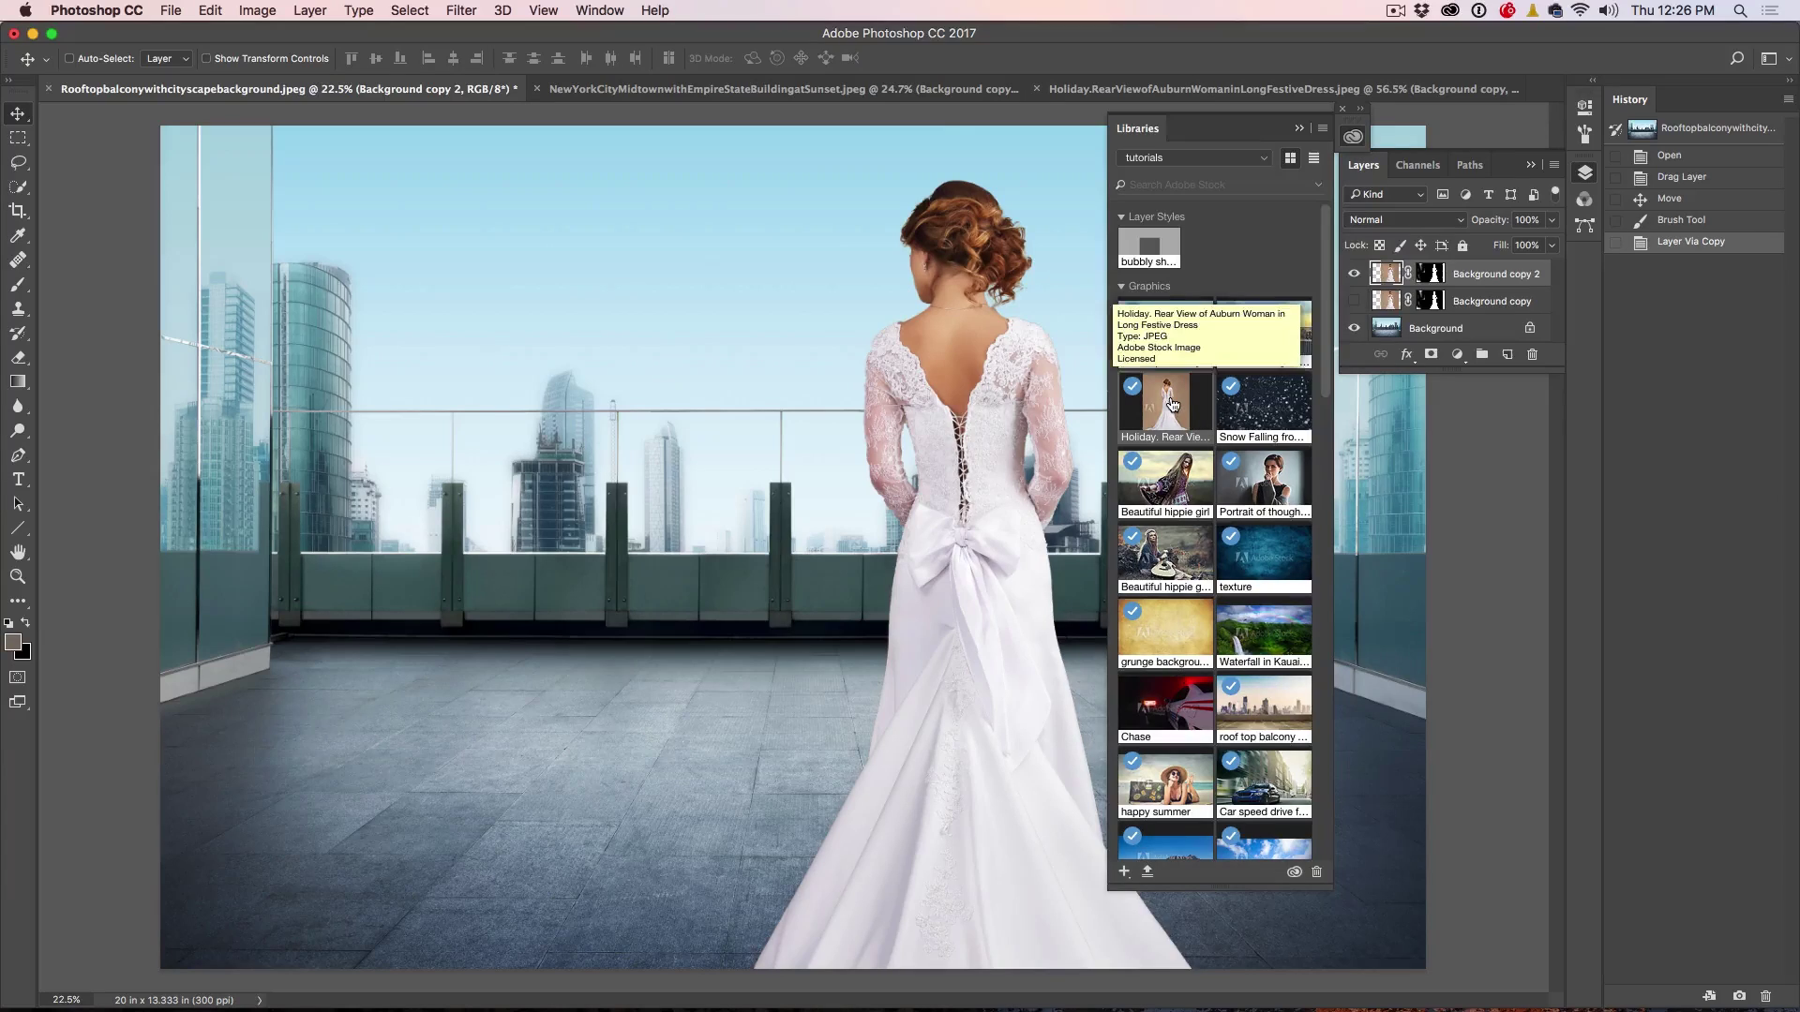
pyautogui.click(1239, 339)
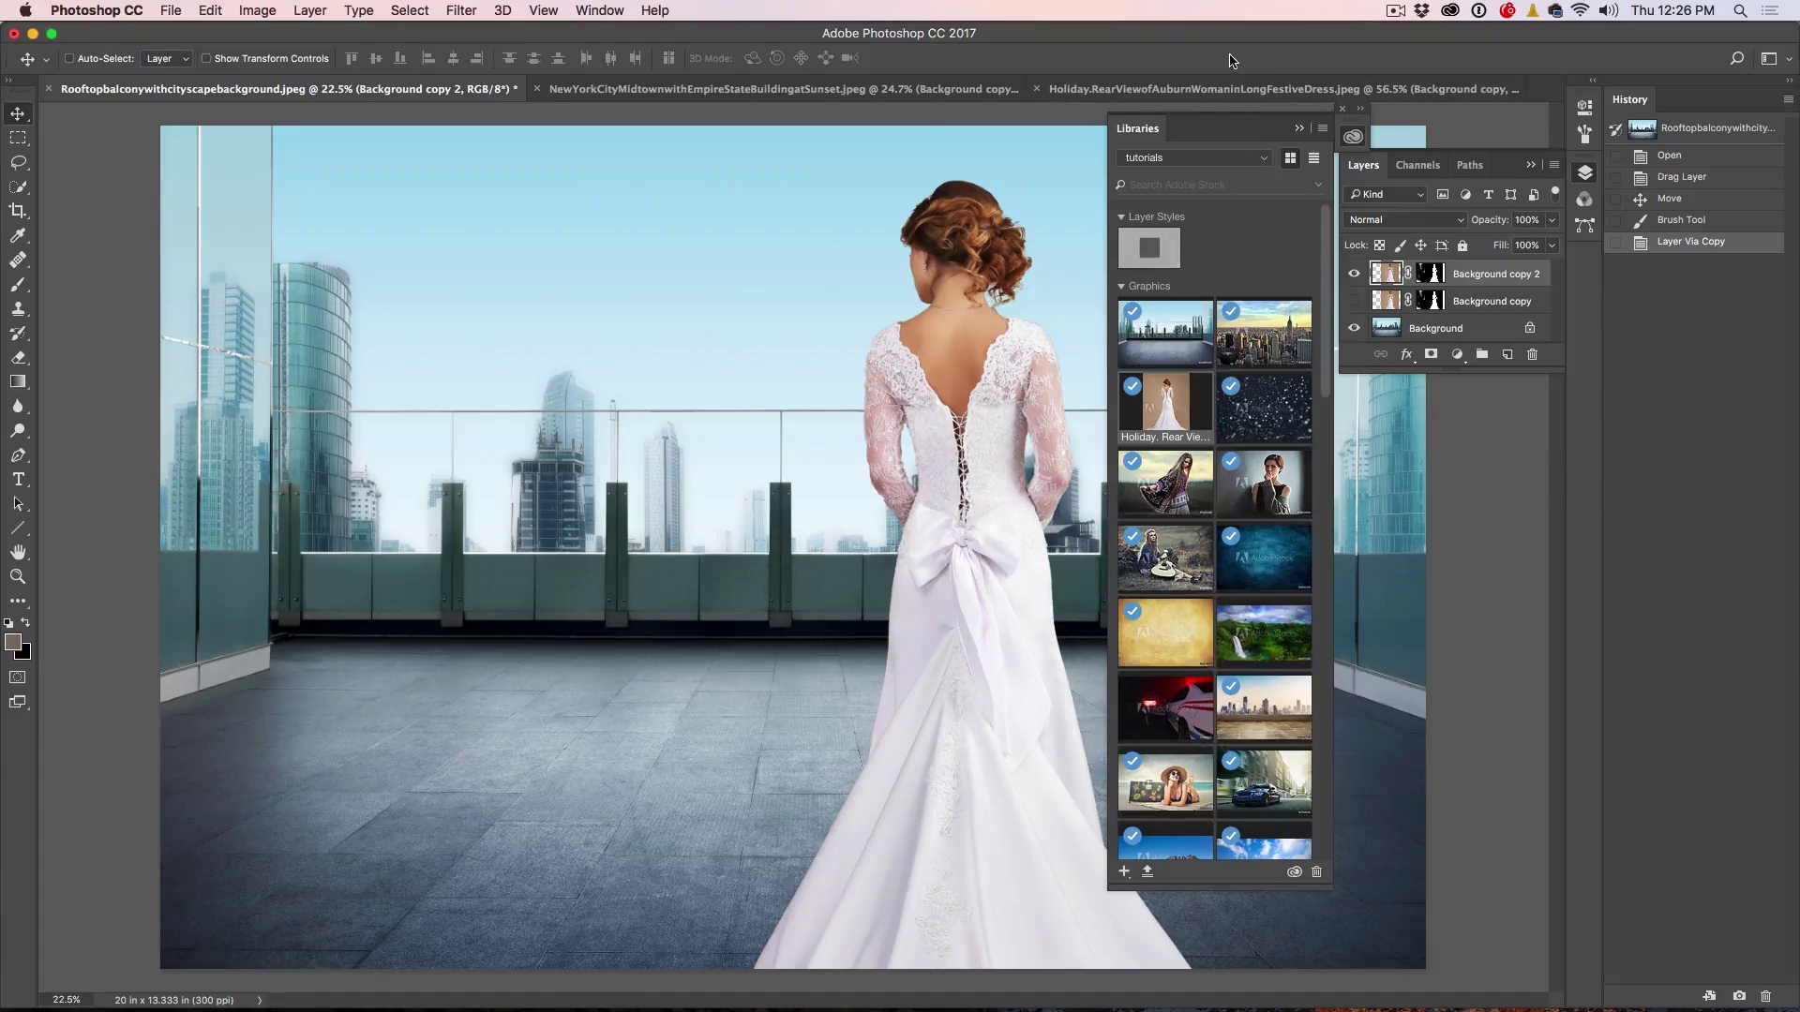
pyautogui.click(1355, 137)
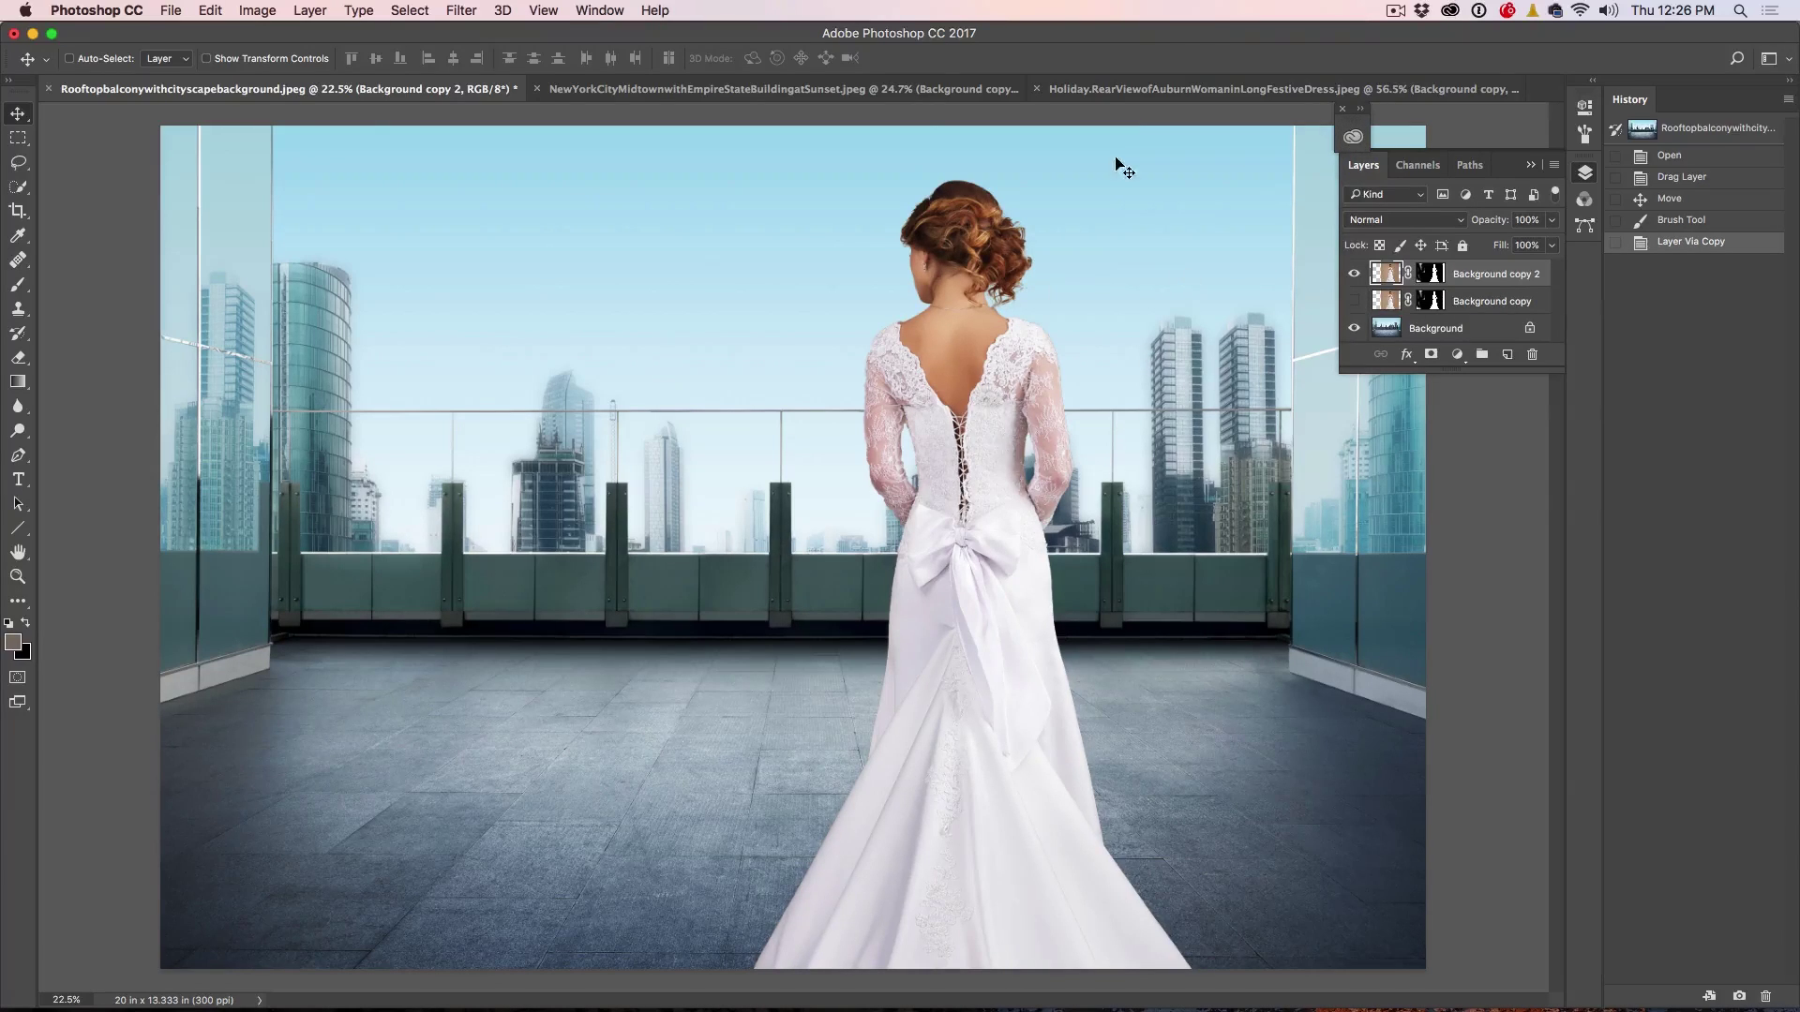
# Compare the bride, NYC sunset and rooftop documents, toggling the bride layer's visibility
pyautogui.click(1132, 89)
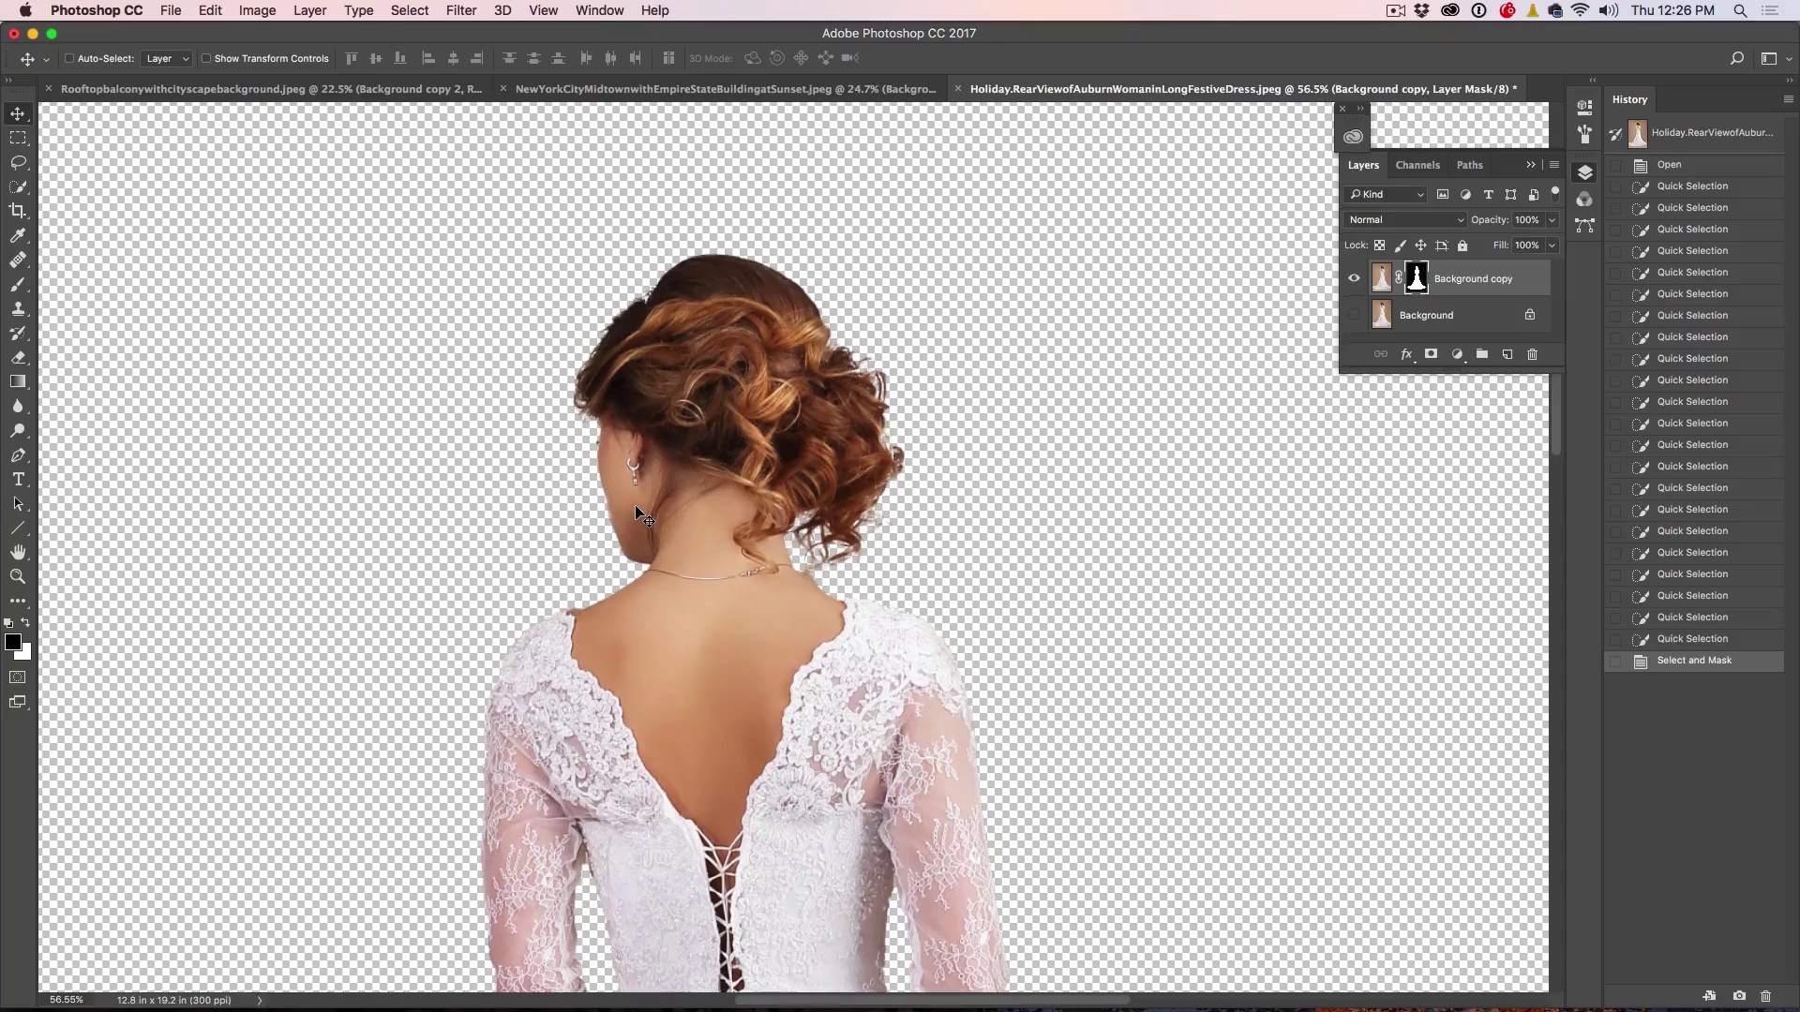
pyautogui.click(868, 87)
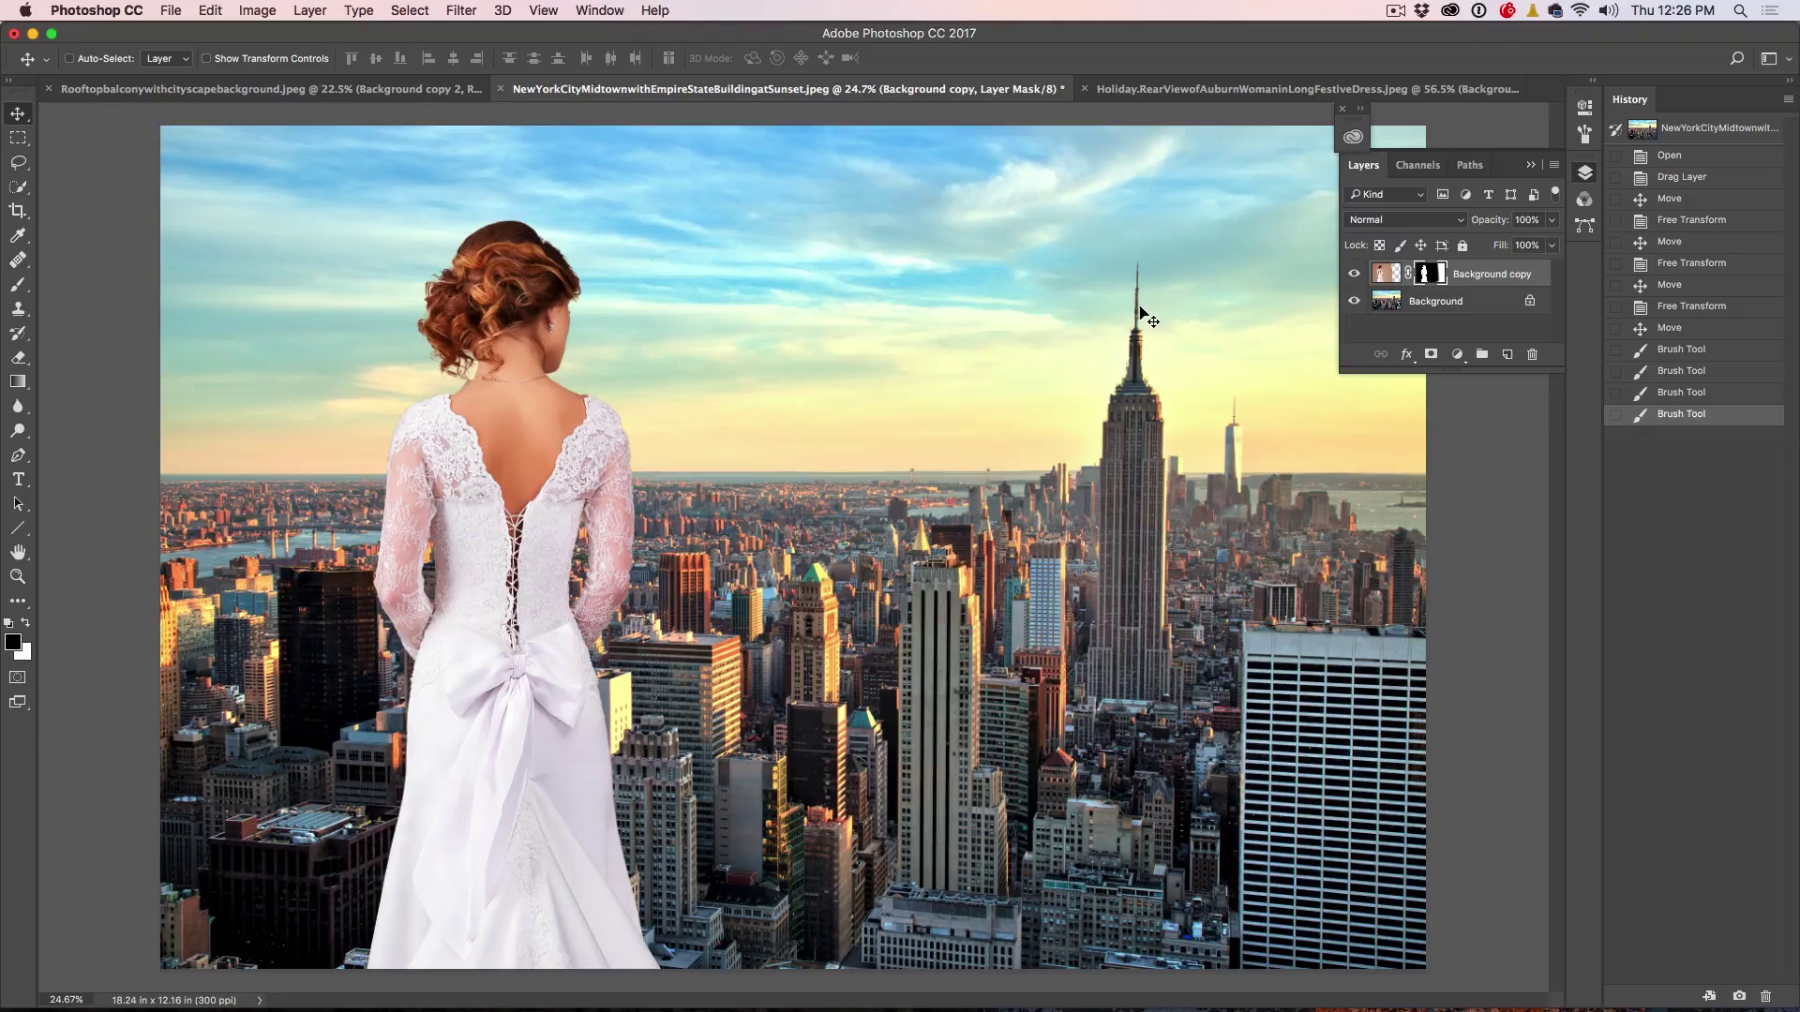
pyautogui.click(267, 89)
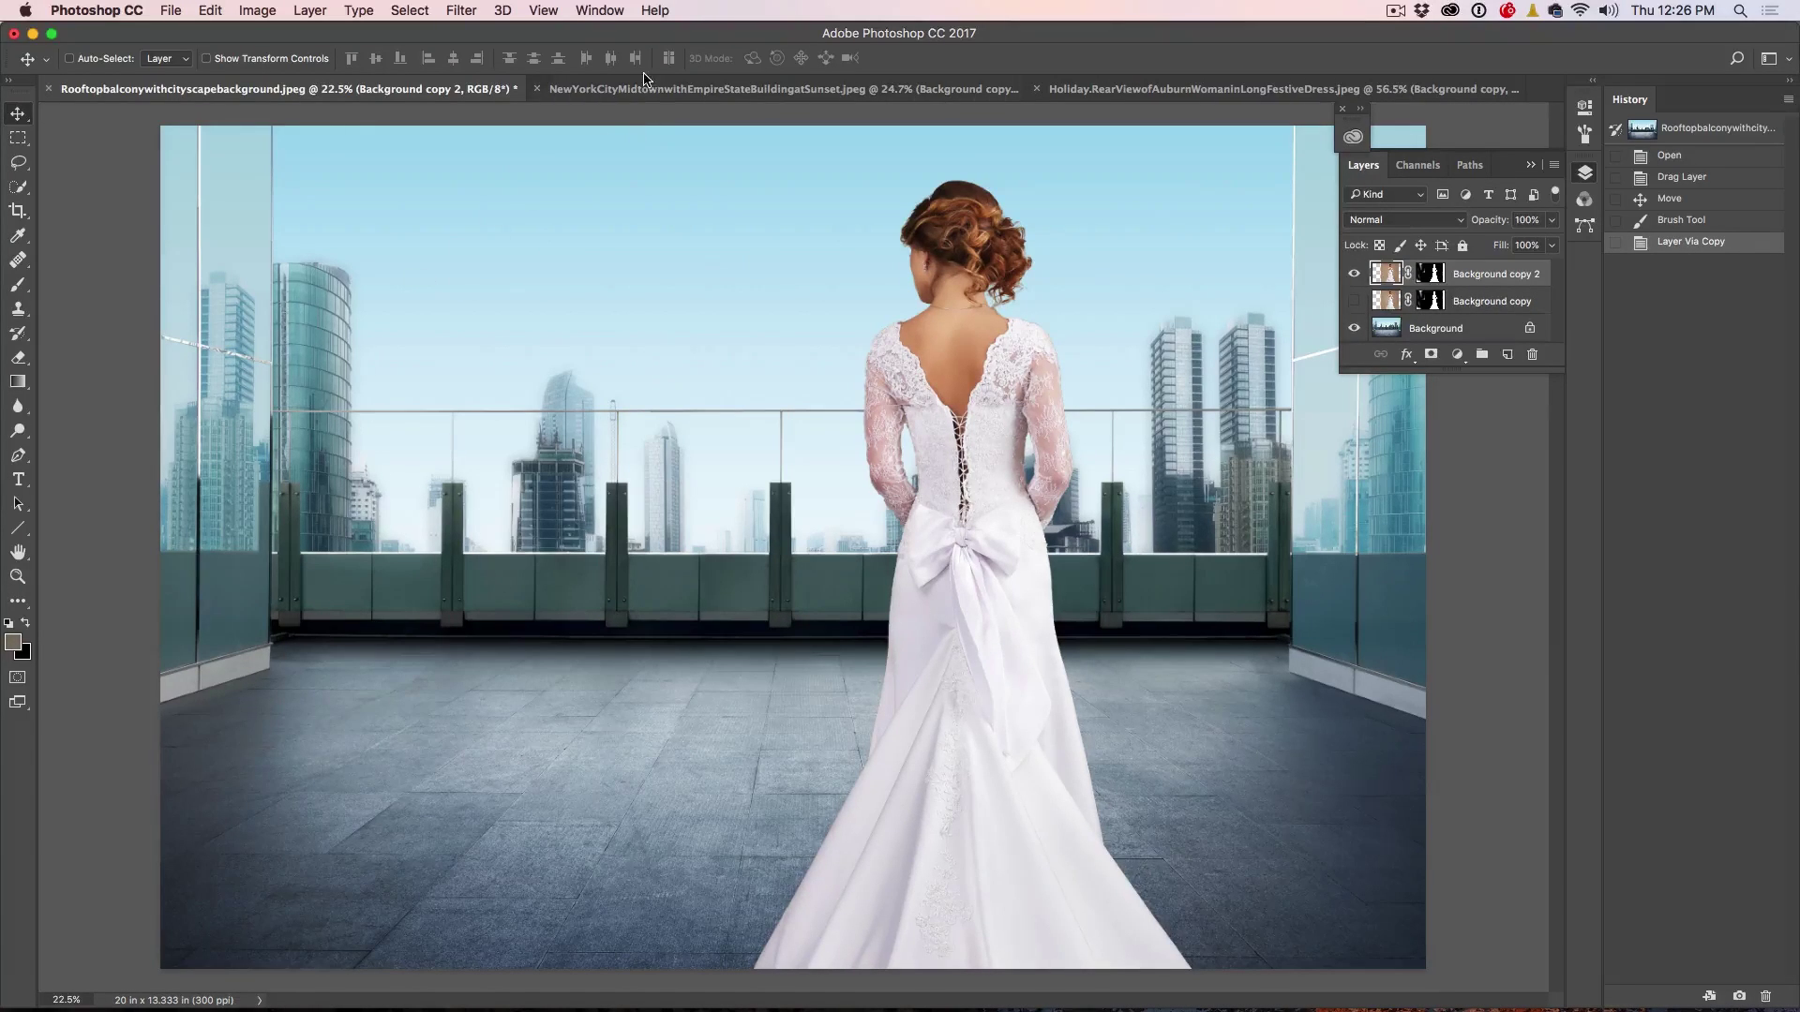
pyautogui.click(774, 89)
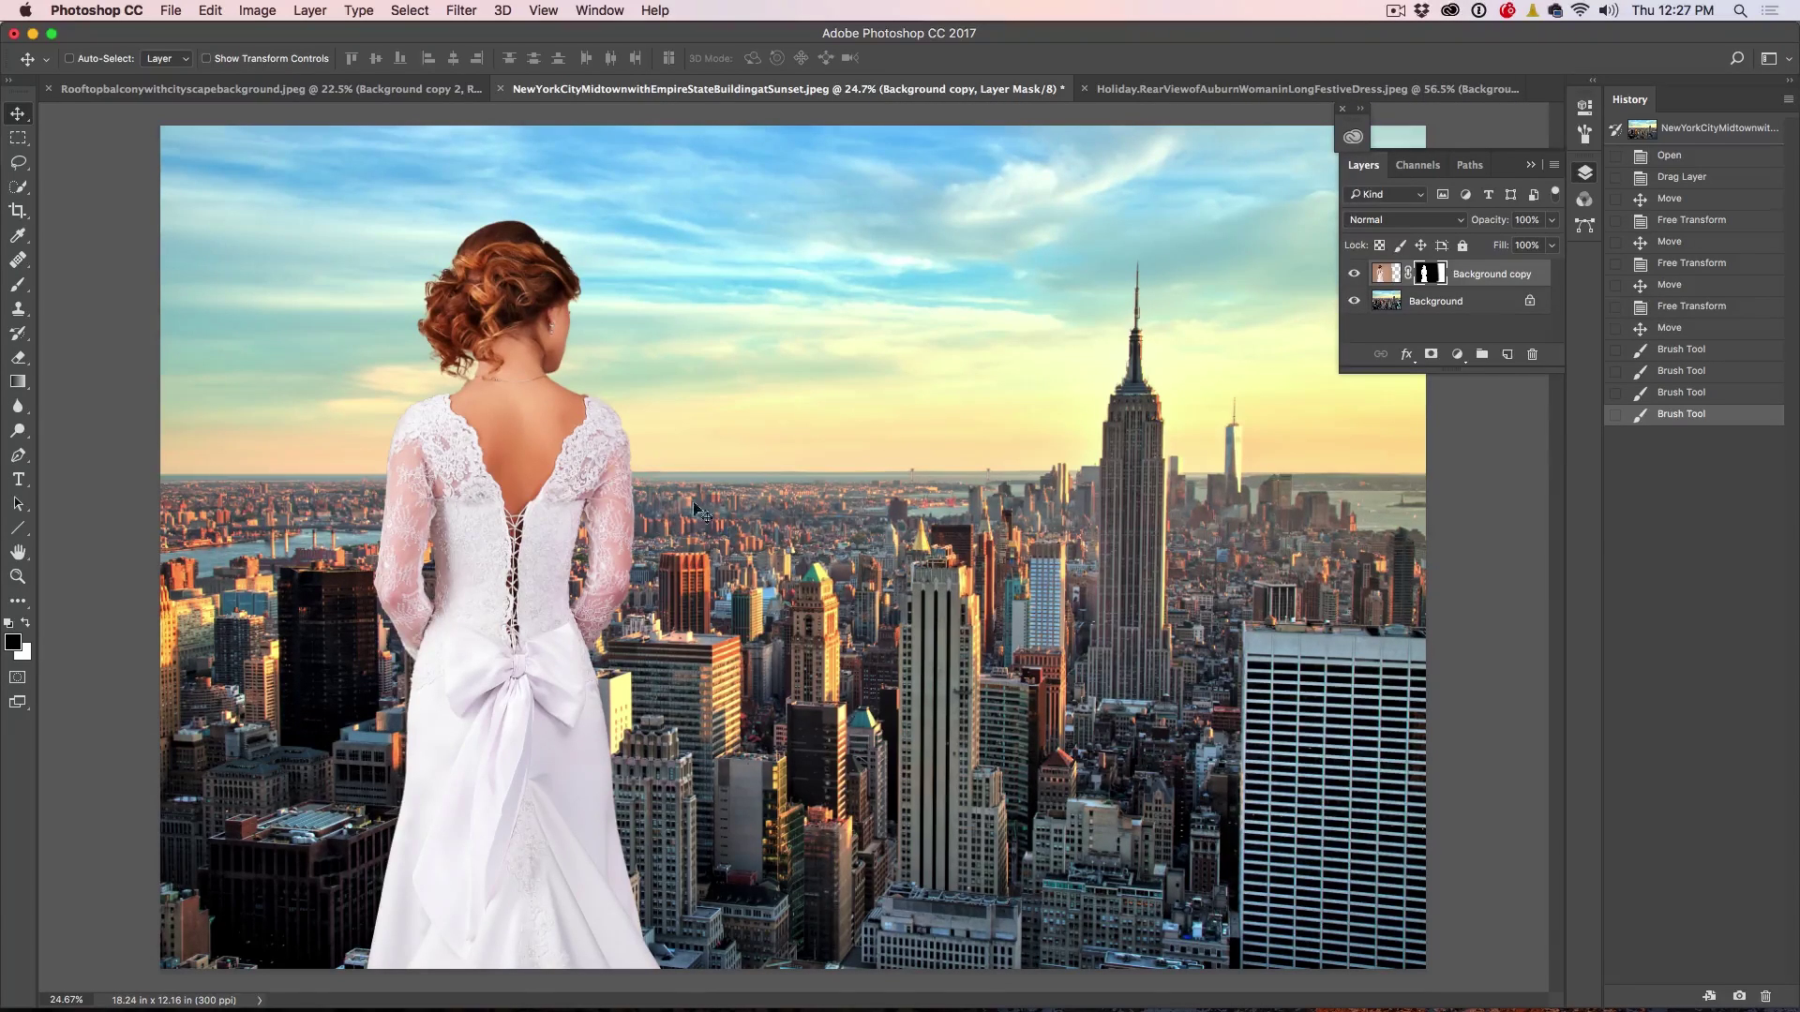
pyautogui.click(371, 94)
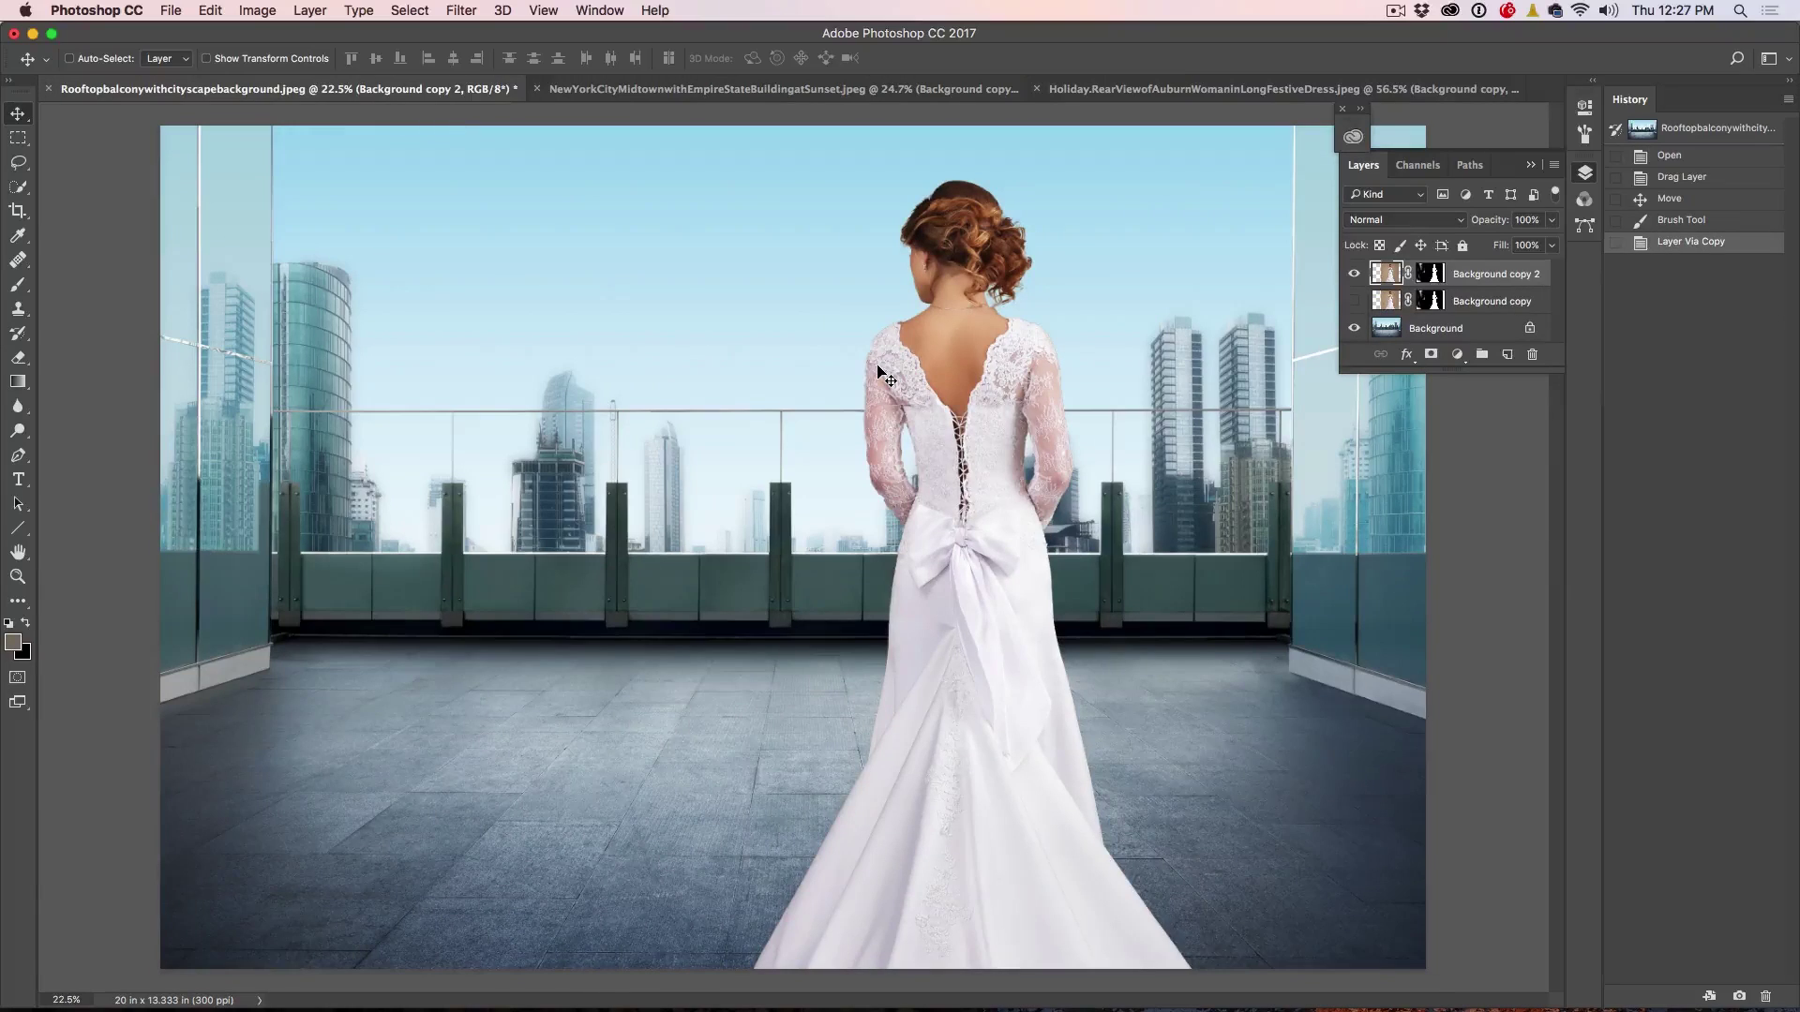
pyautogui.click(1354, 275)
pyautogui.click(1353, 275)
pyautogui.click(1355, 274)
# Start Match Color with the rooftop image's Background layer as the colour source
pyautogui.click(260, 9)
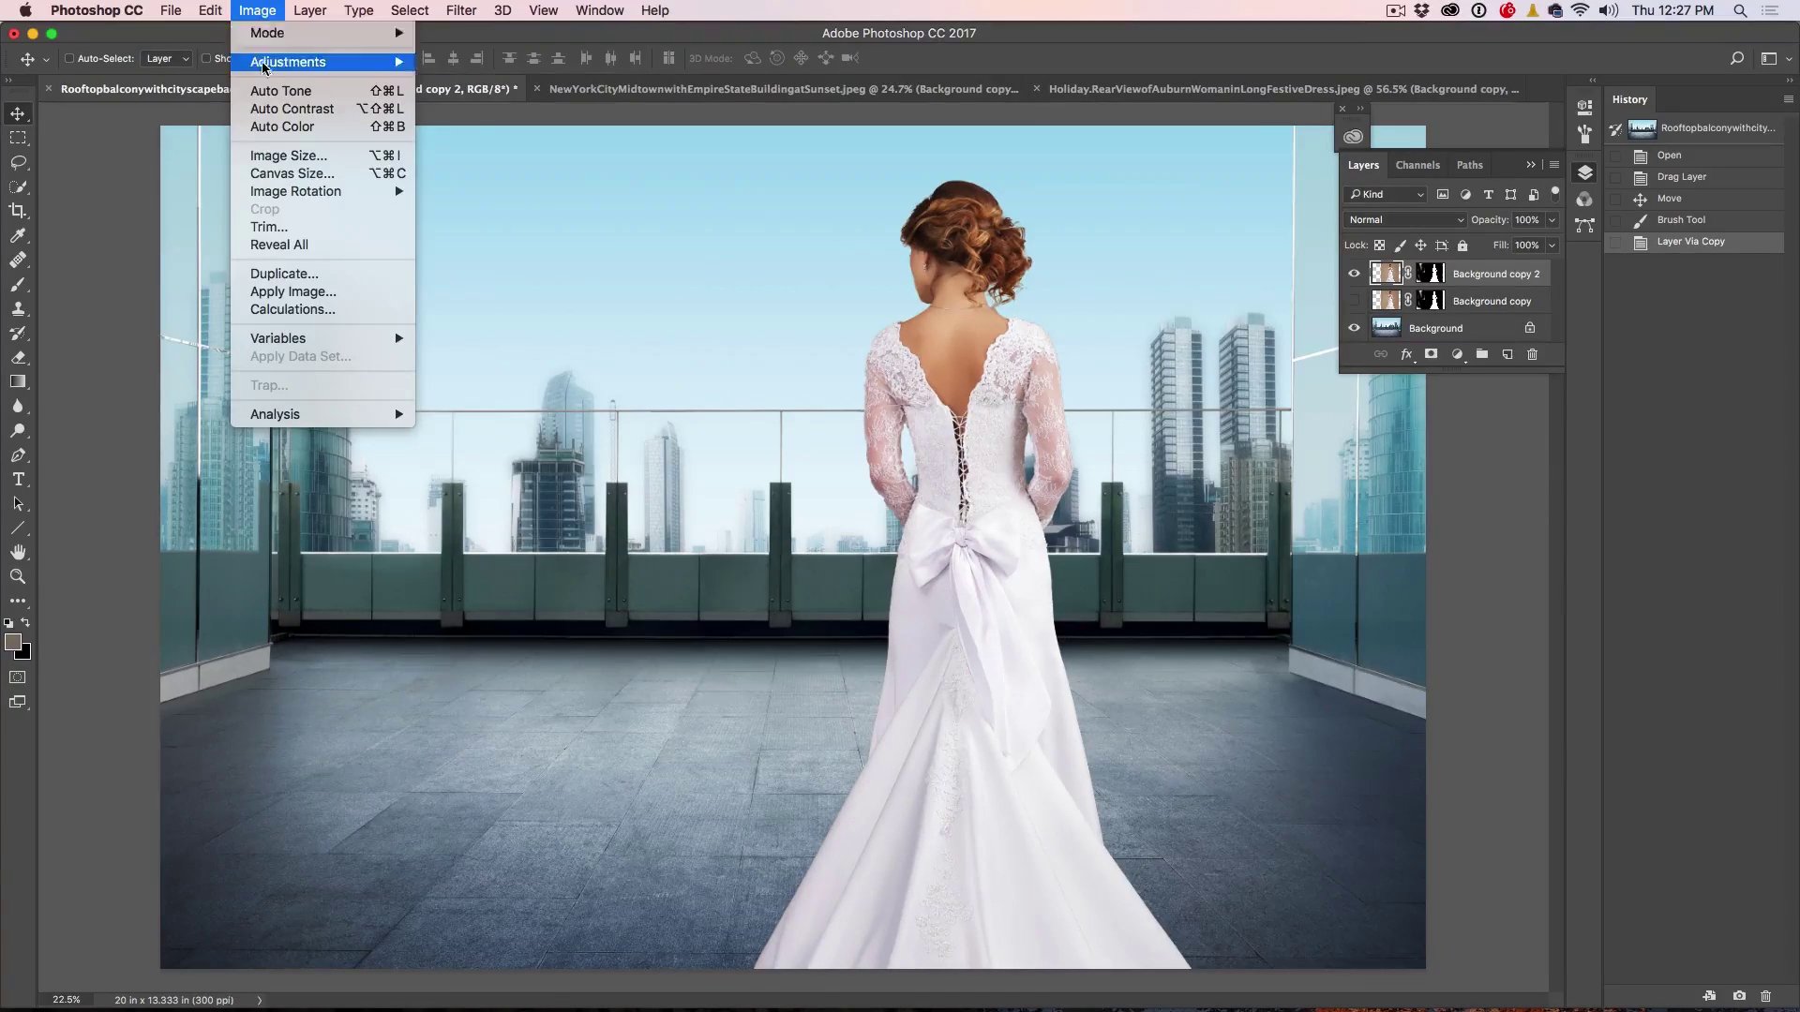
pyautogui.moveTo(289, 63)
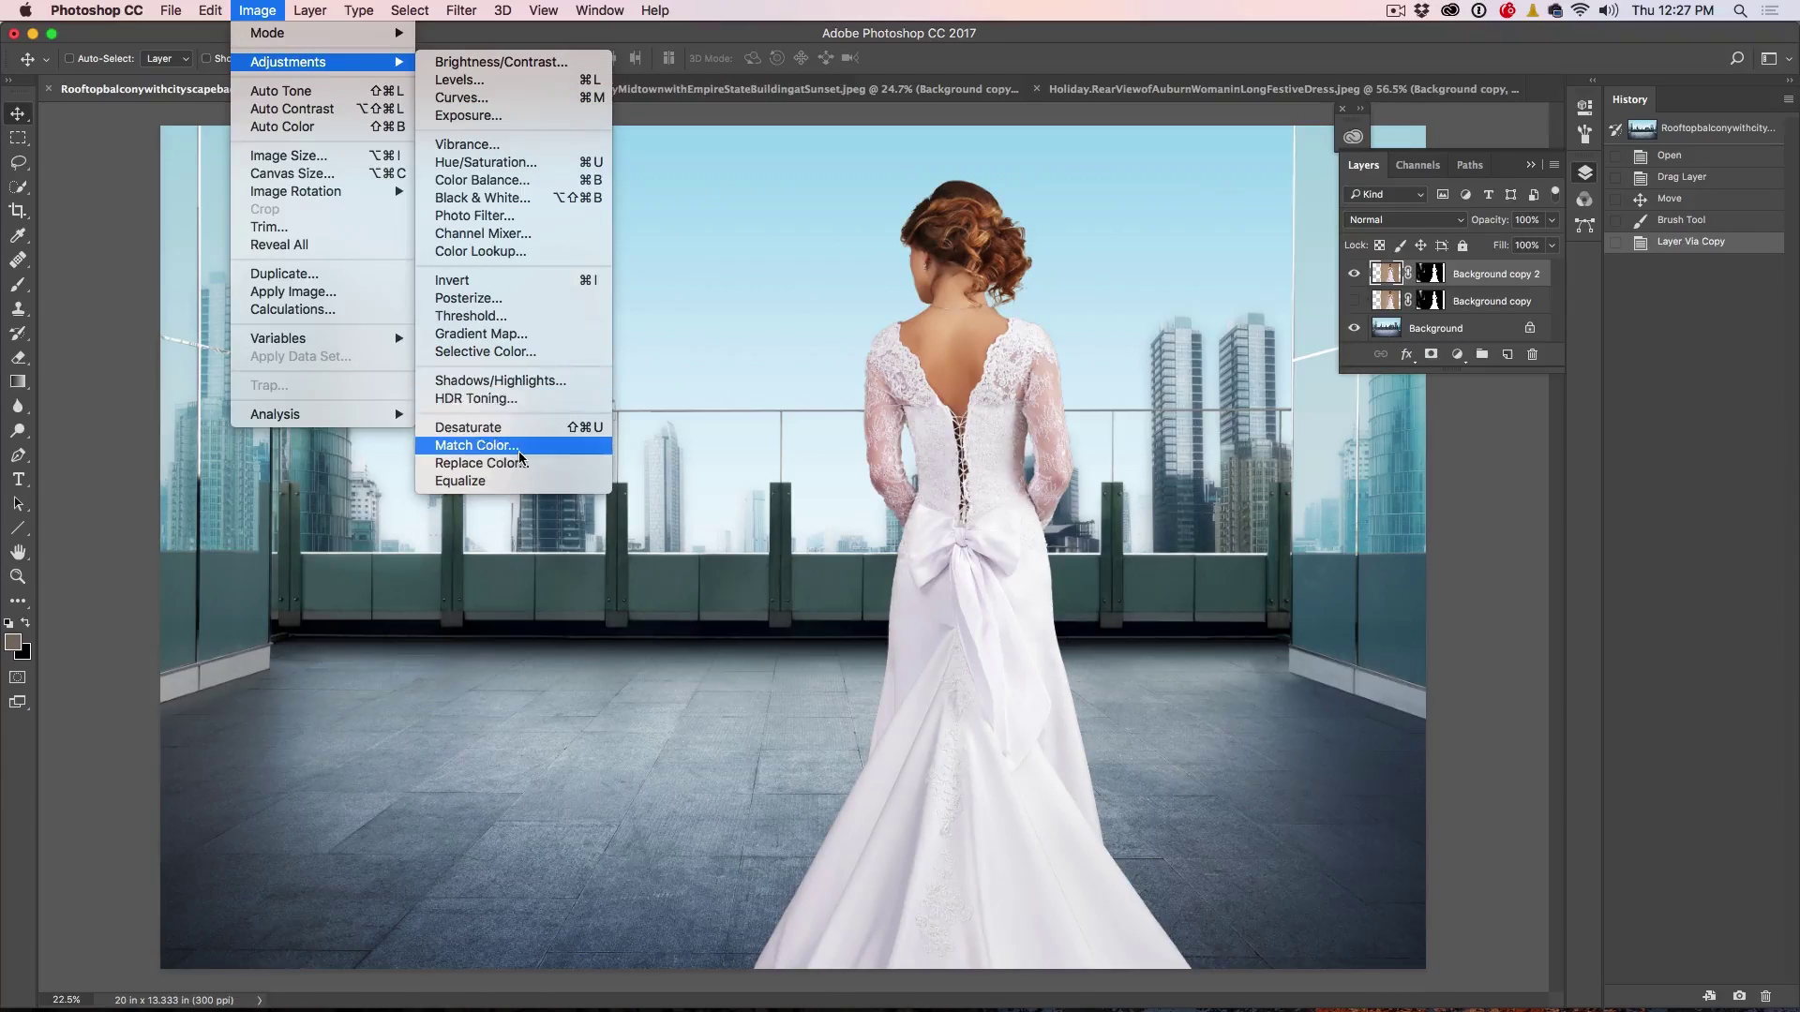
pyautogui.click(479, 445)
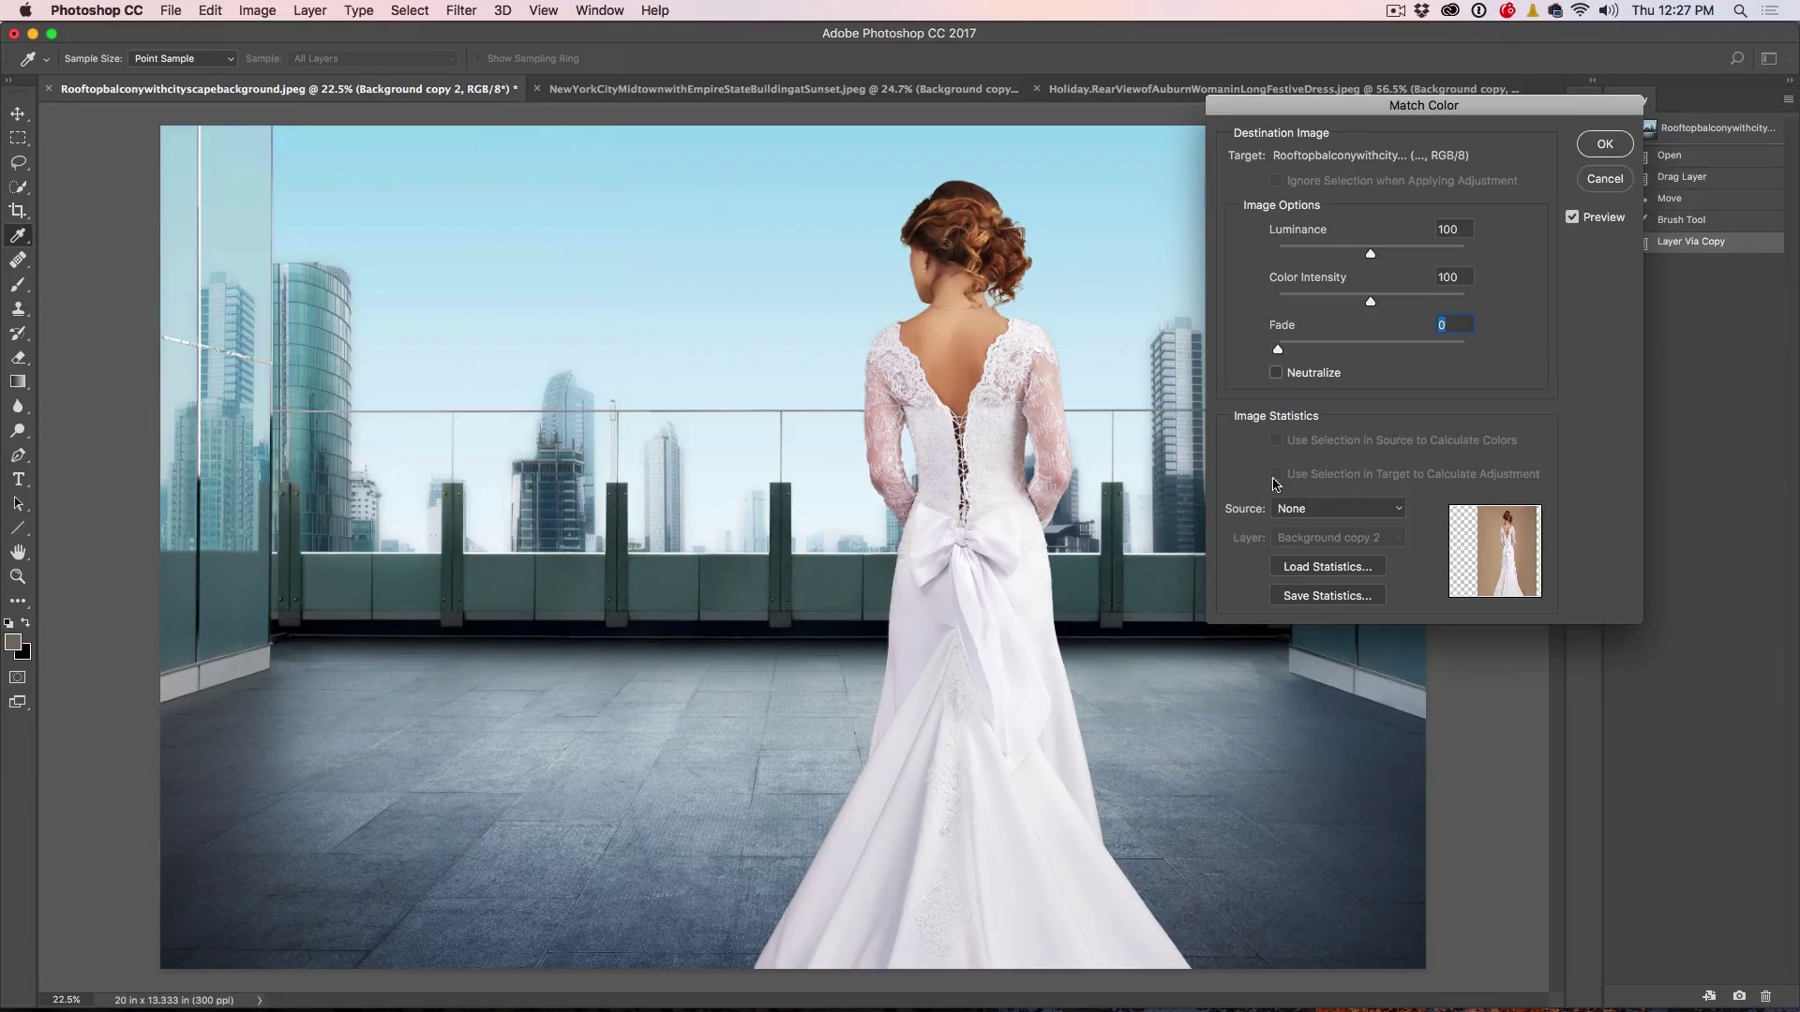
pyautogui.click(1313, 509)
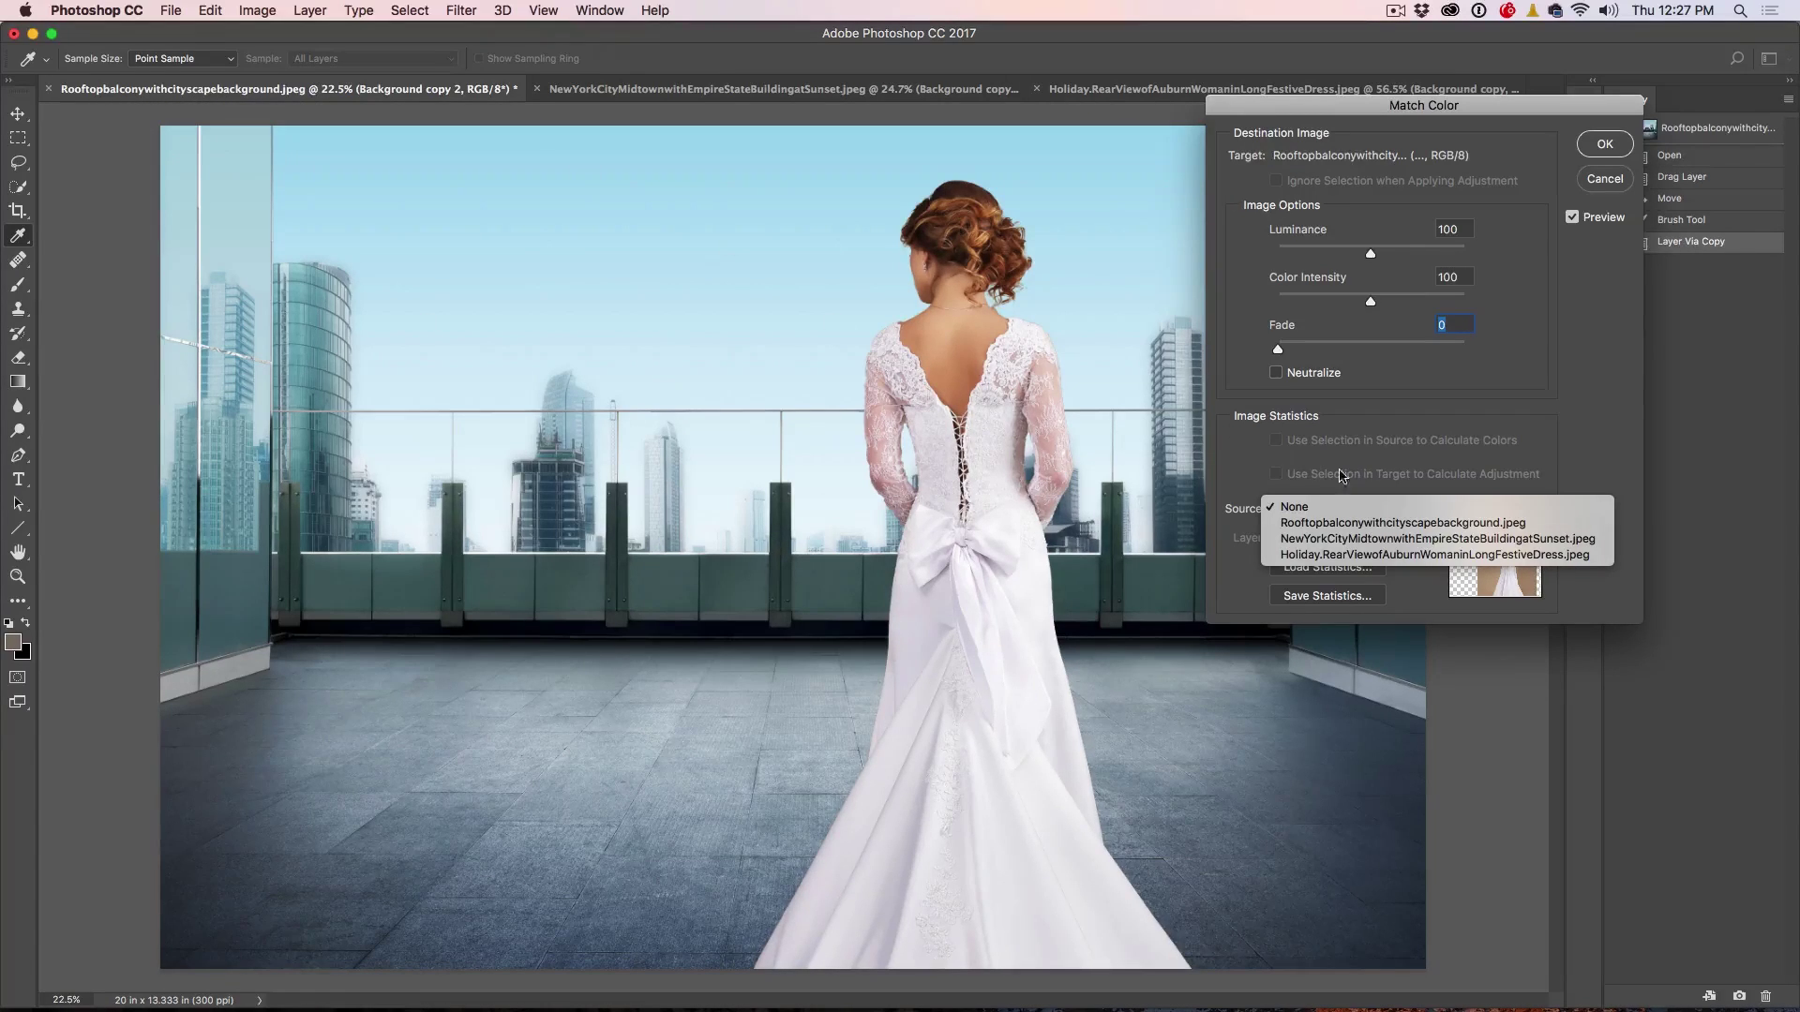
pyautogui.click(1359, 524)
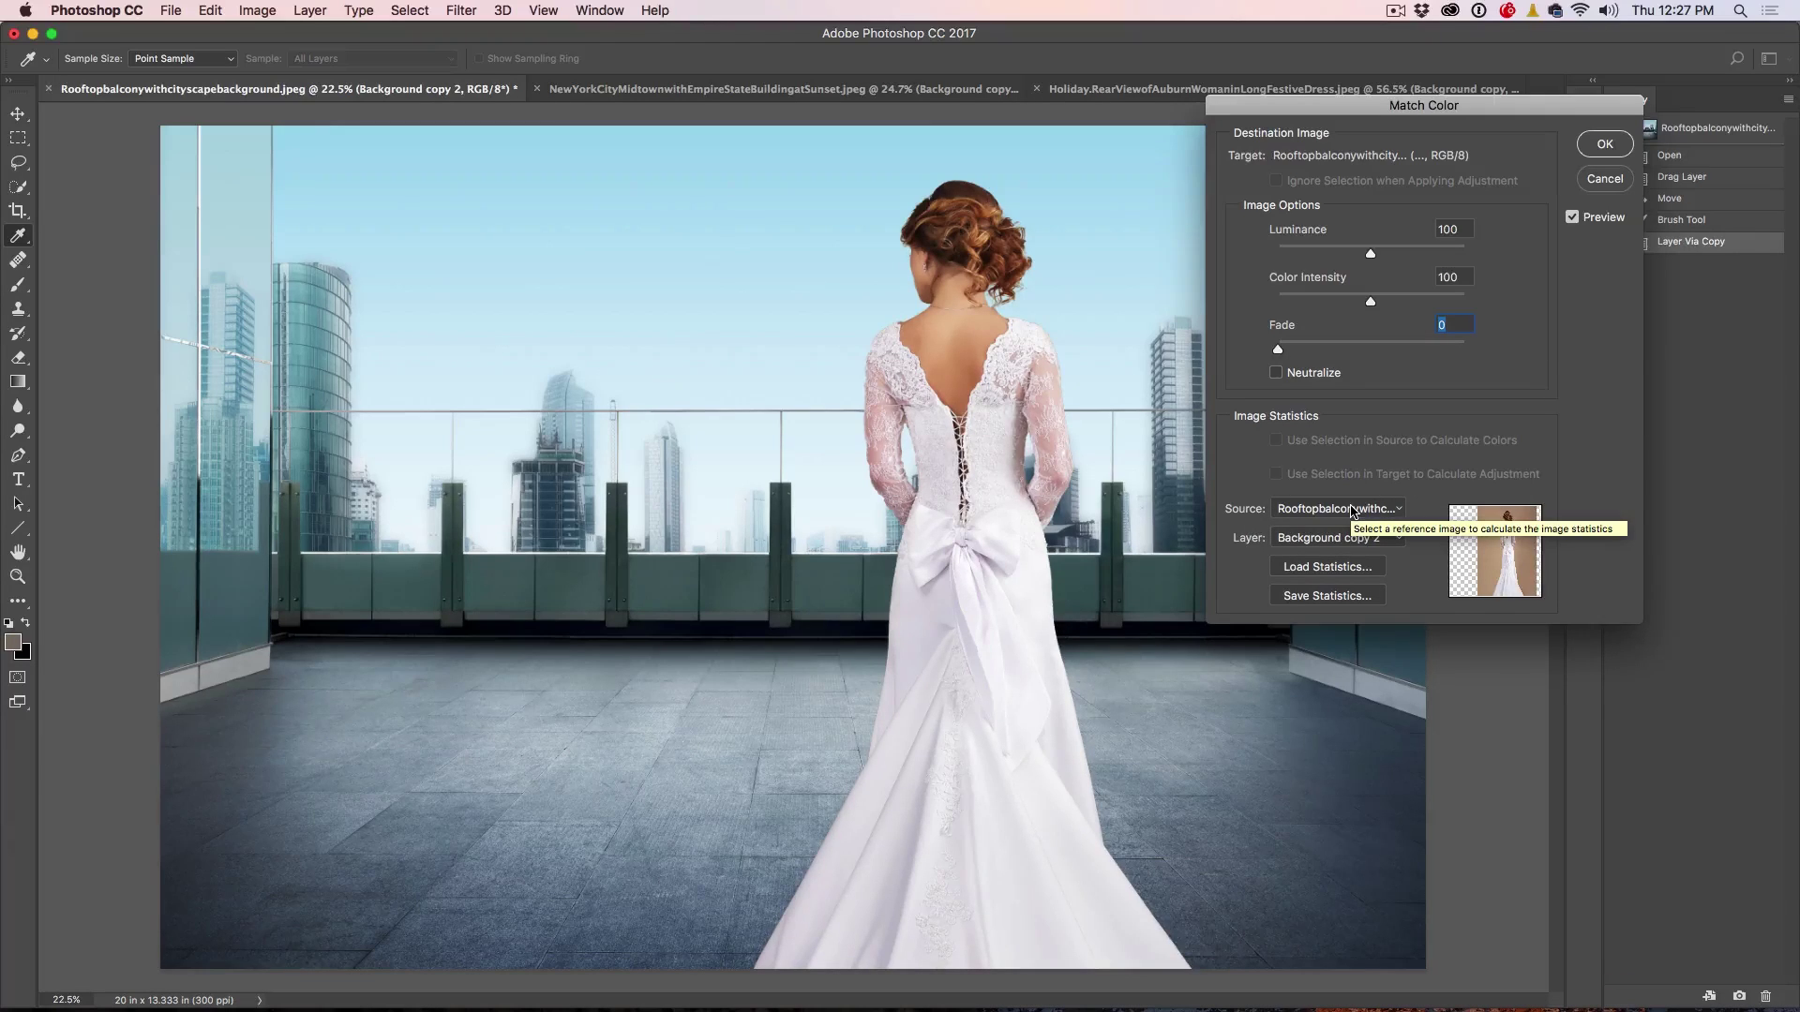
pyautogui.click(1335, 537)
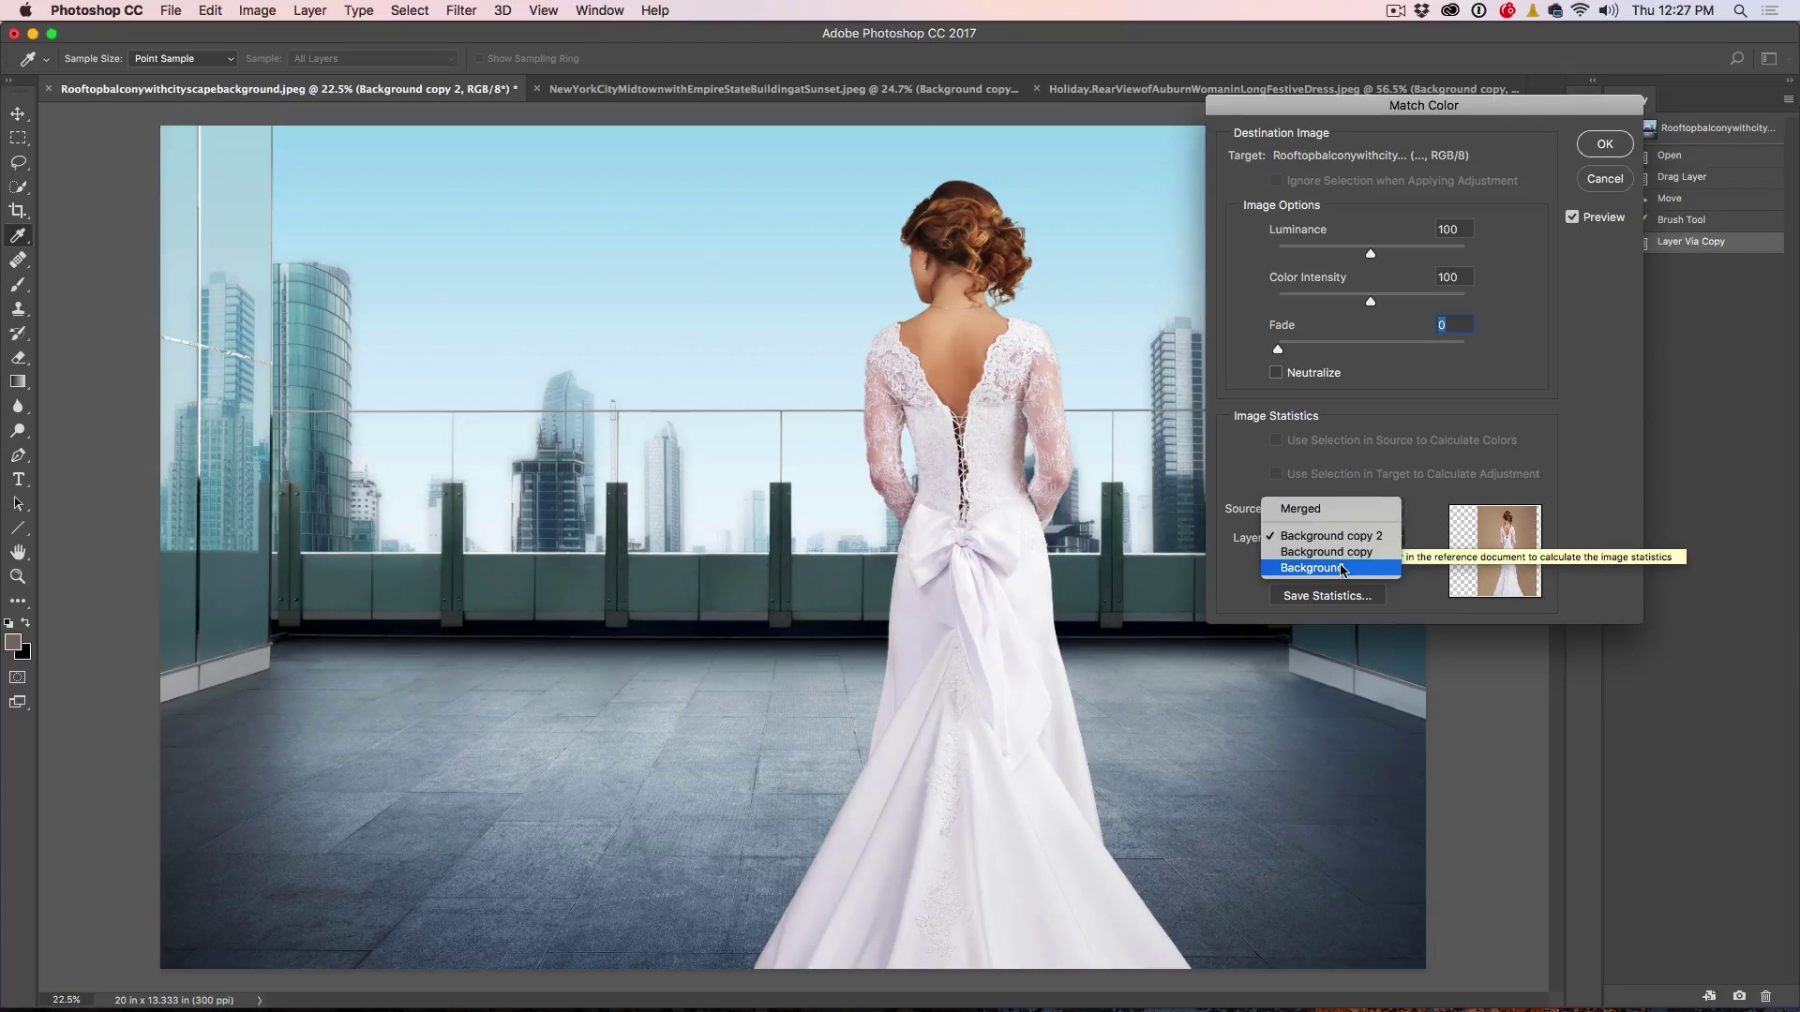
pyautogui.click(1343, 568)
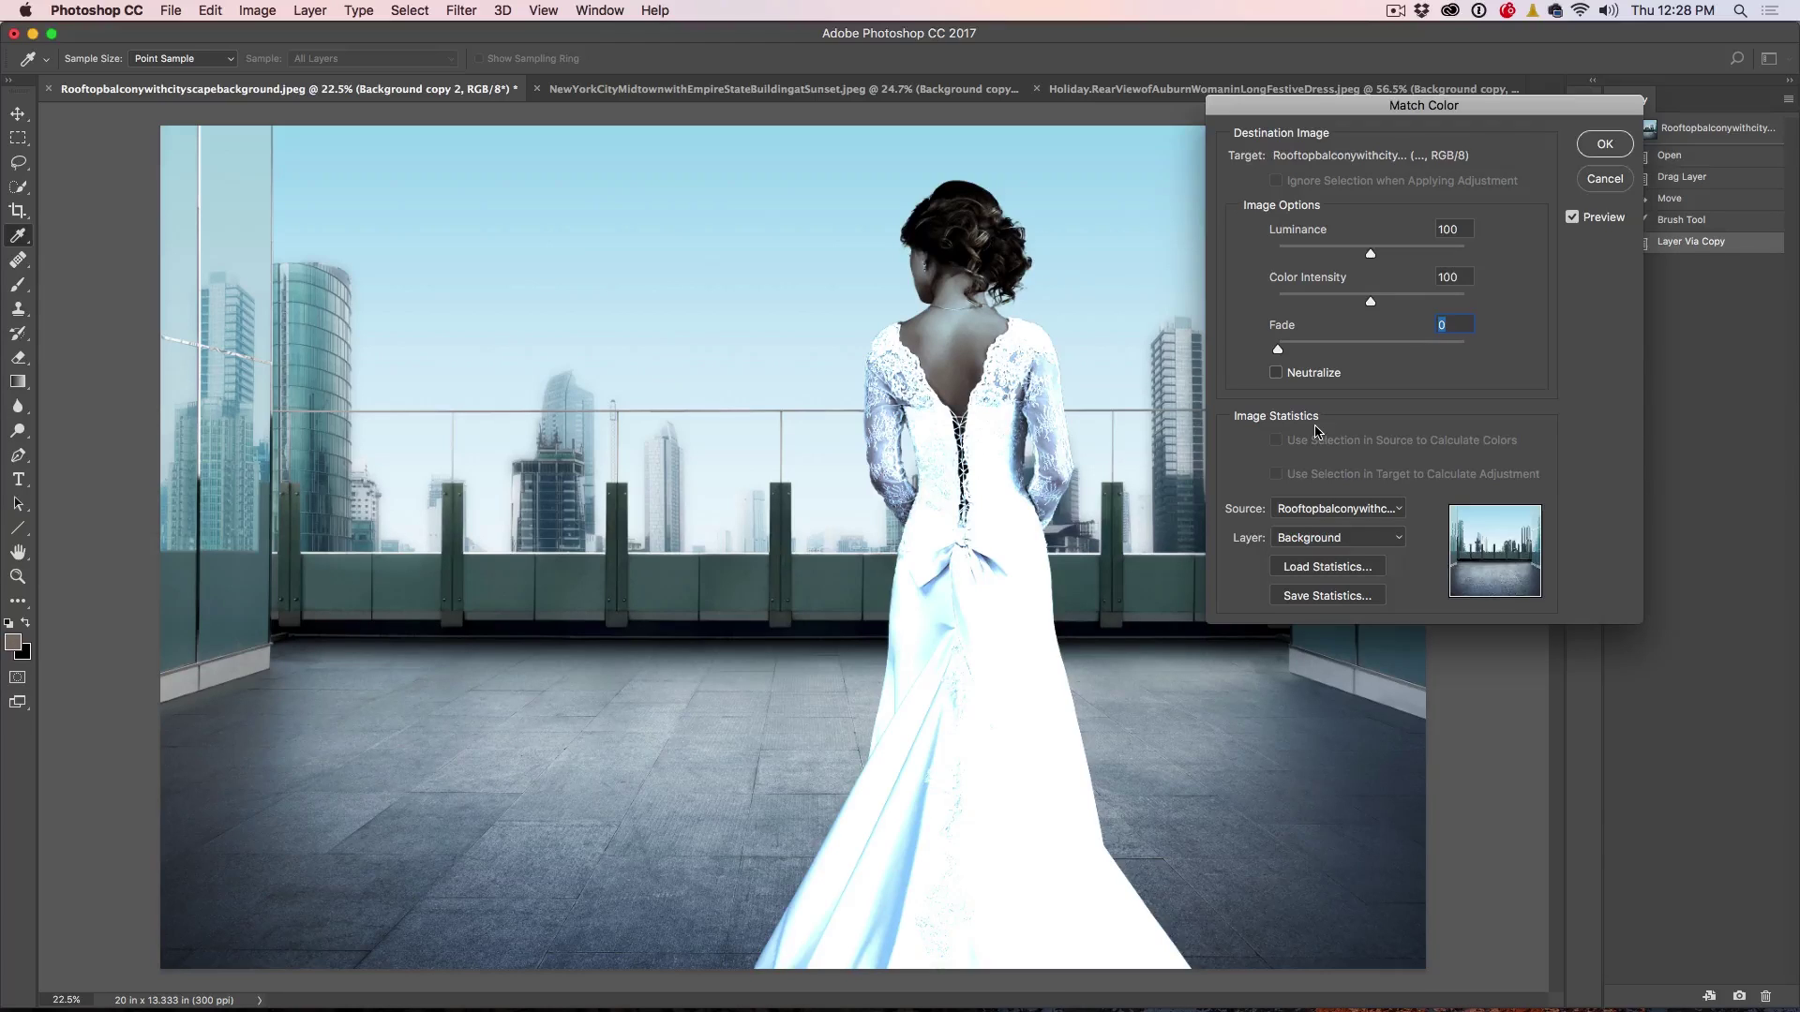
# Try different Fade amounts to balance the bride's bluish tint
pyautogui.moveTo(1278, 350); pyautogui.dragTo(1542, 355)
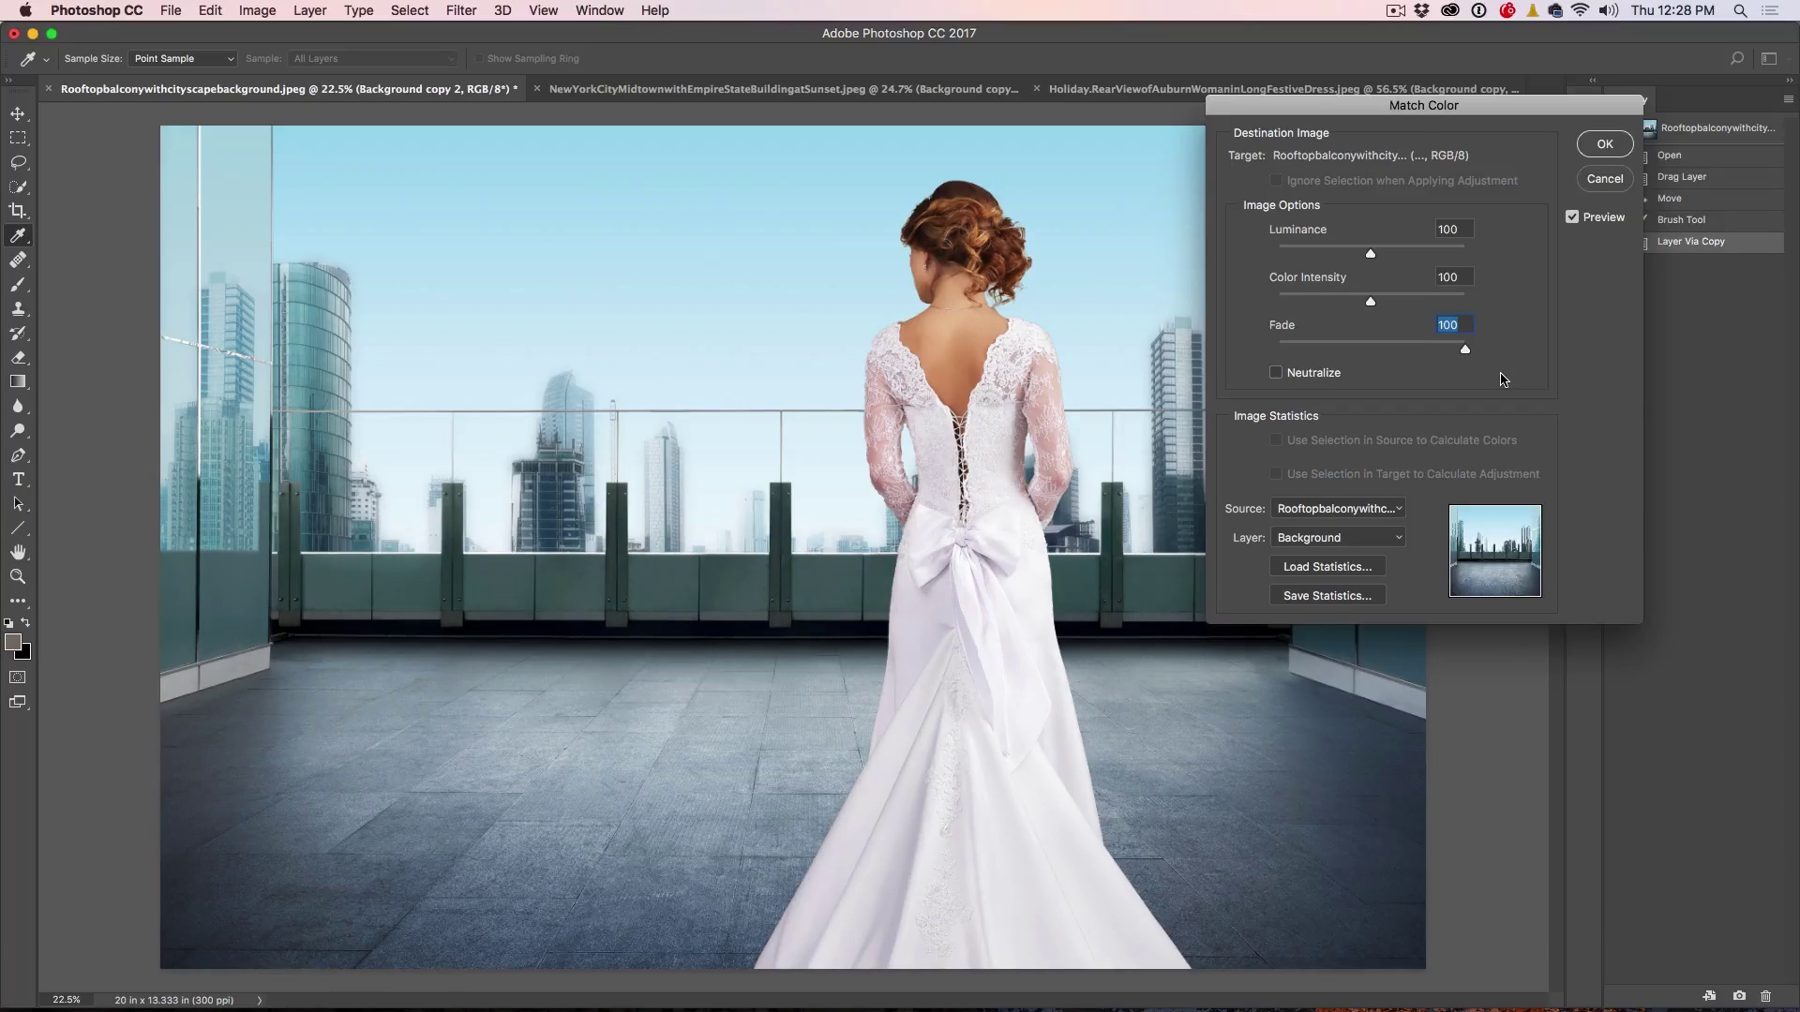
pyautogui.moveTo(1465, 351); pyautogui.dragTo(1364, 350)
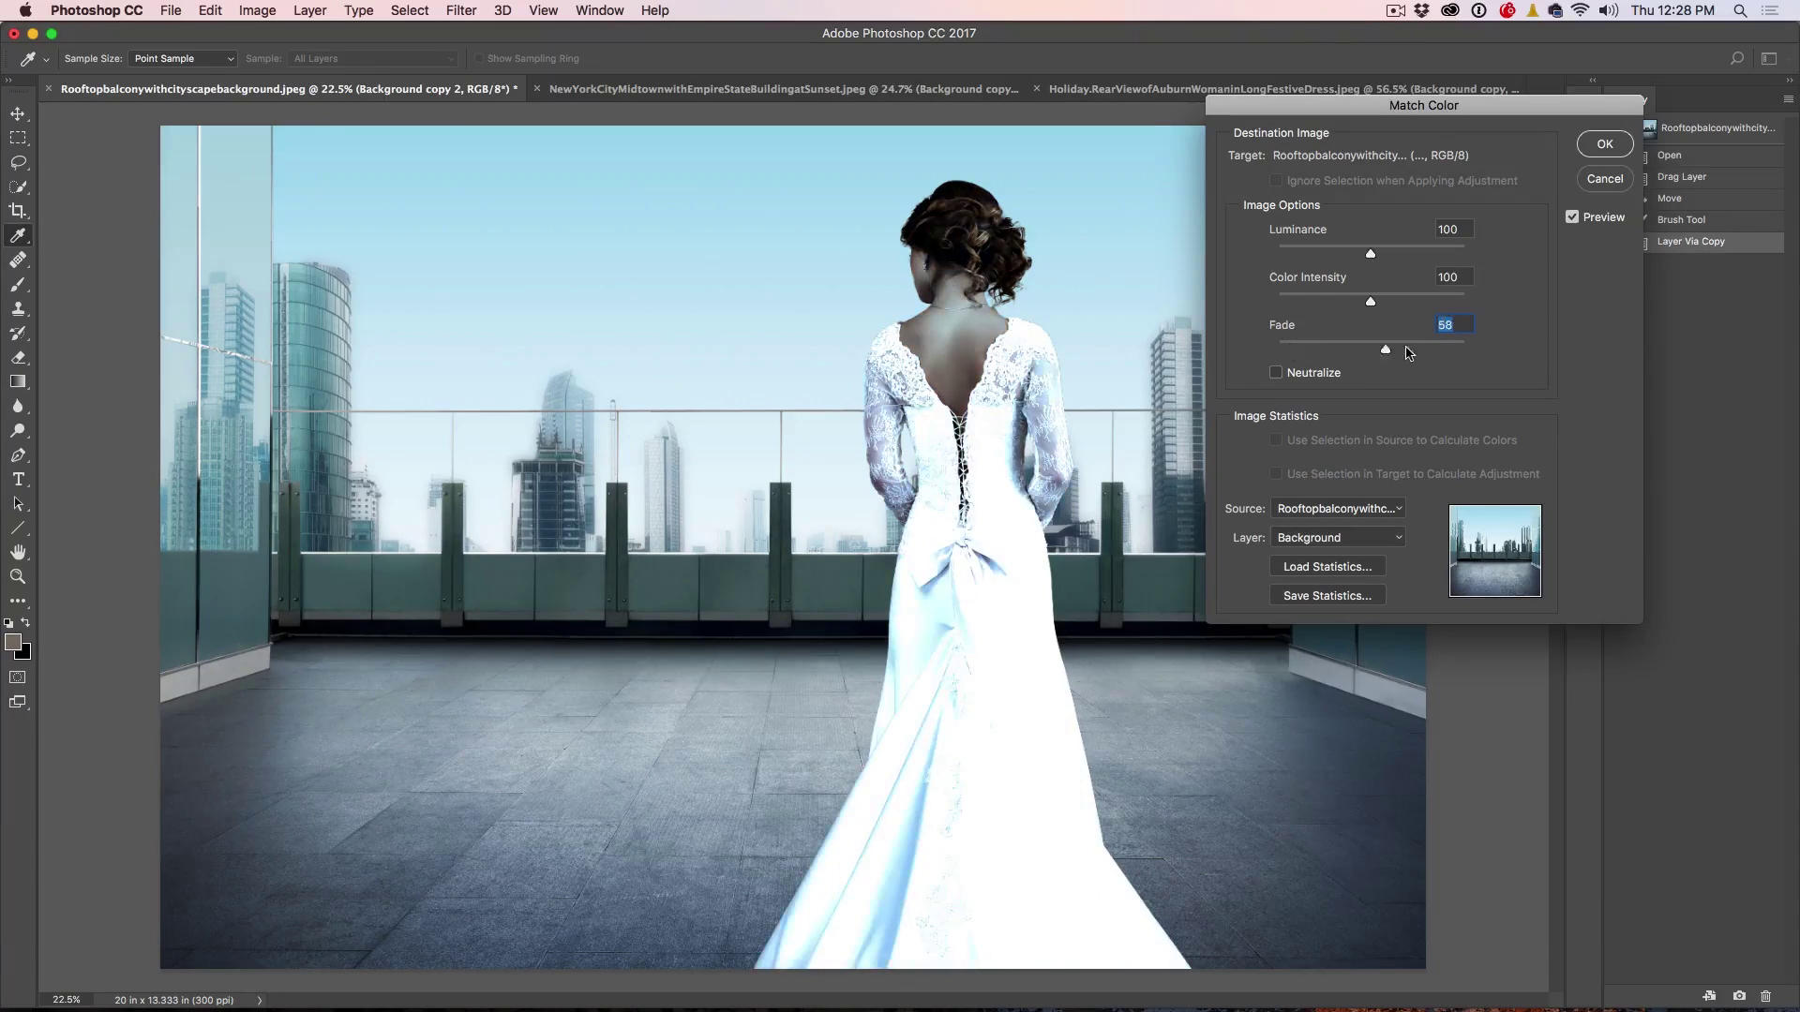
pyautogui.moveTo(1364, 349)
pyautogui.mouseDown()
pyautogui.moveTo(1479, 348)
pyautogui.moveTo(1423, 346)
pyautogui.mouseUp()
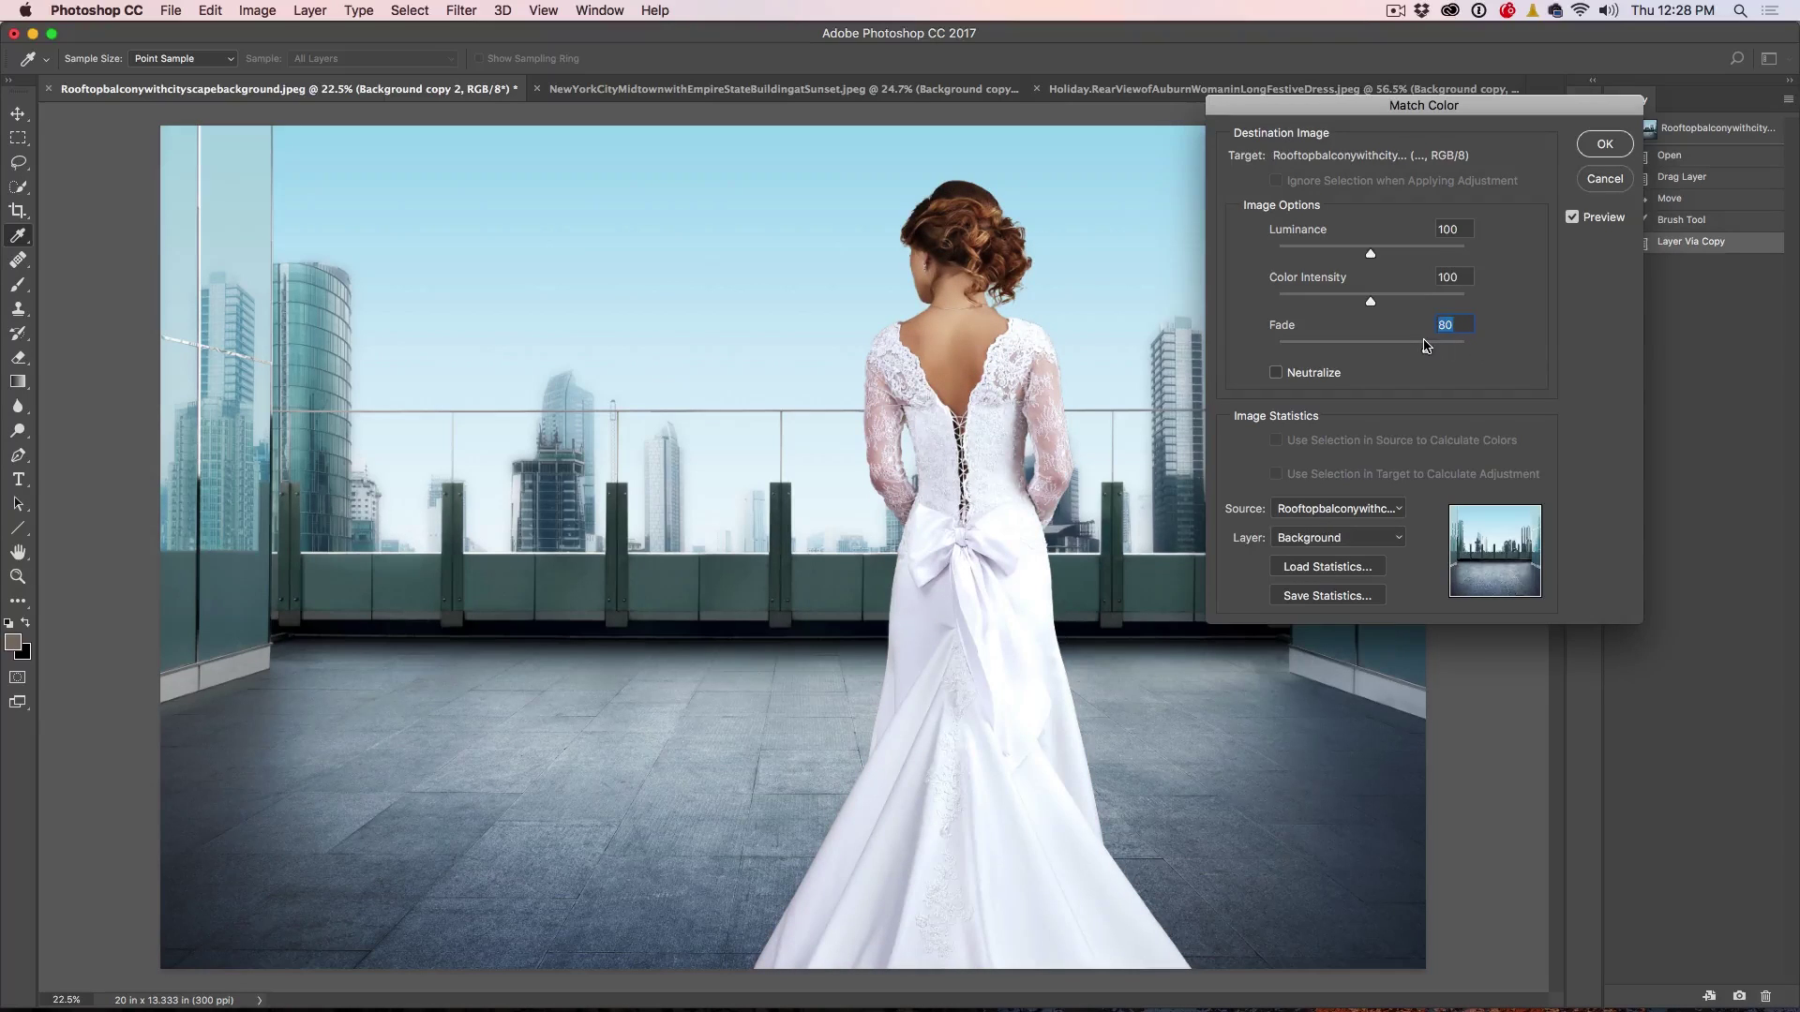
pyautogui.moveTo(1423, 346); pyautogui.dragTo(1404, 344)
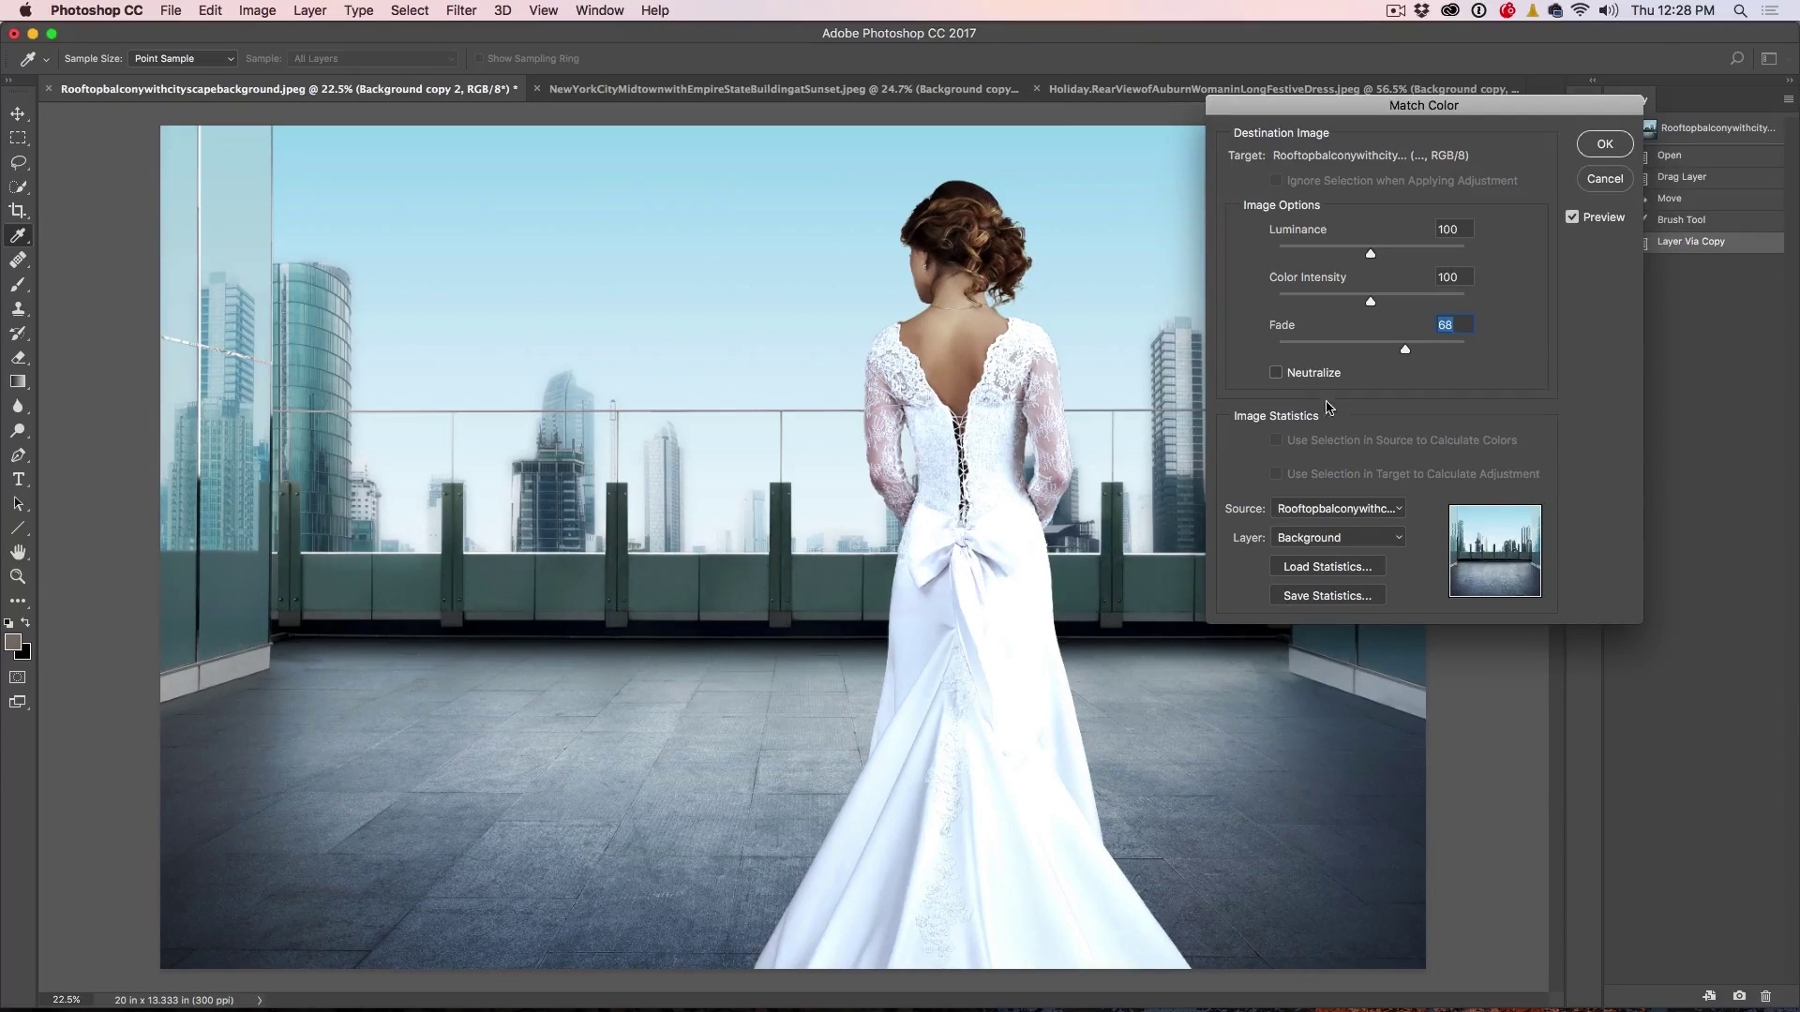
pyautogui.moveTo(1406, 350); pyautogui.dragTo(1387, 348)
# Refine the match to Luminance 59, Color Intensity 84 and Fade 67
pyautogui.moveTo(1369, 253); pyautogui.dragTo(1332, 255)
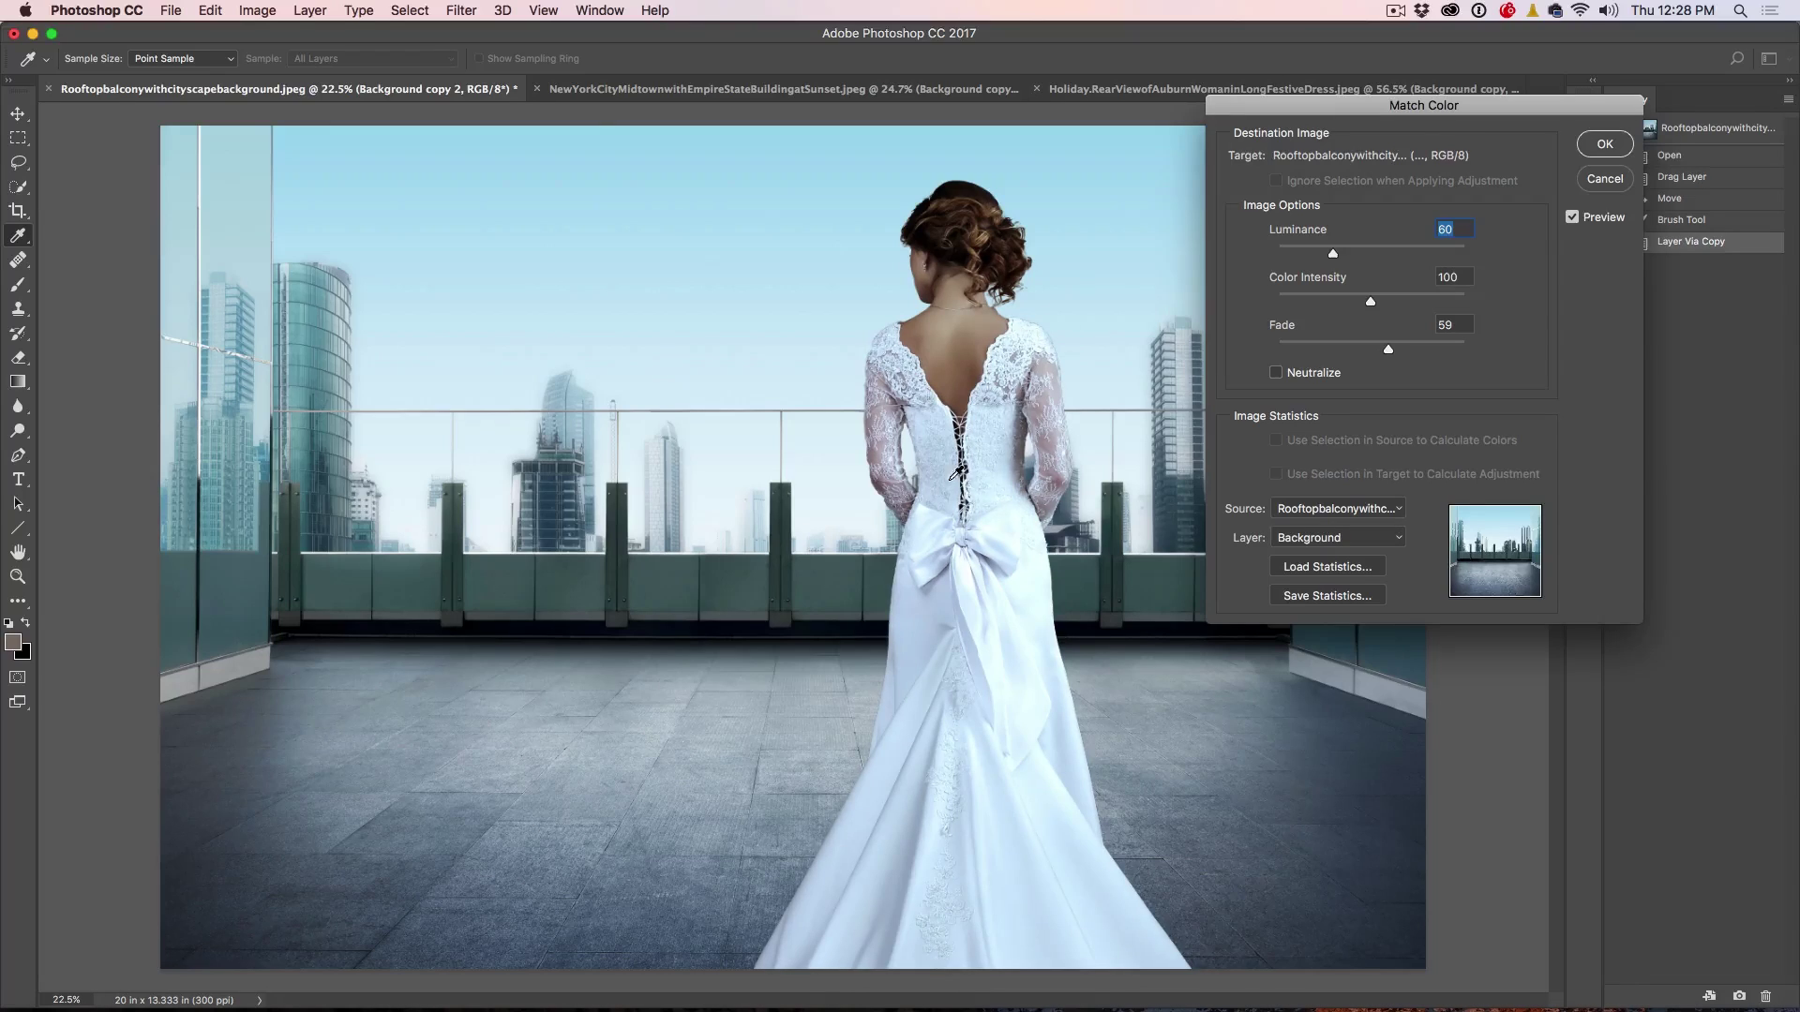
pyautogui.moveTo(1332, 255); pyautogui.dragTo(1331, 254)
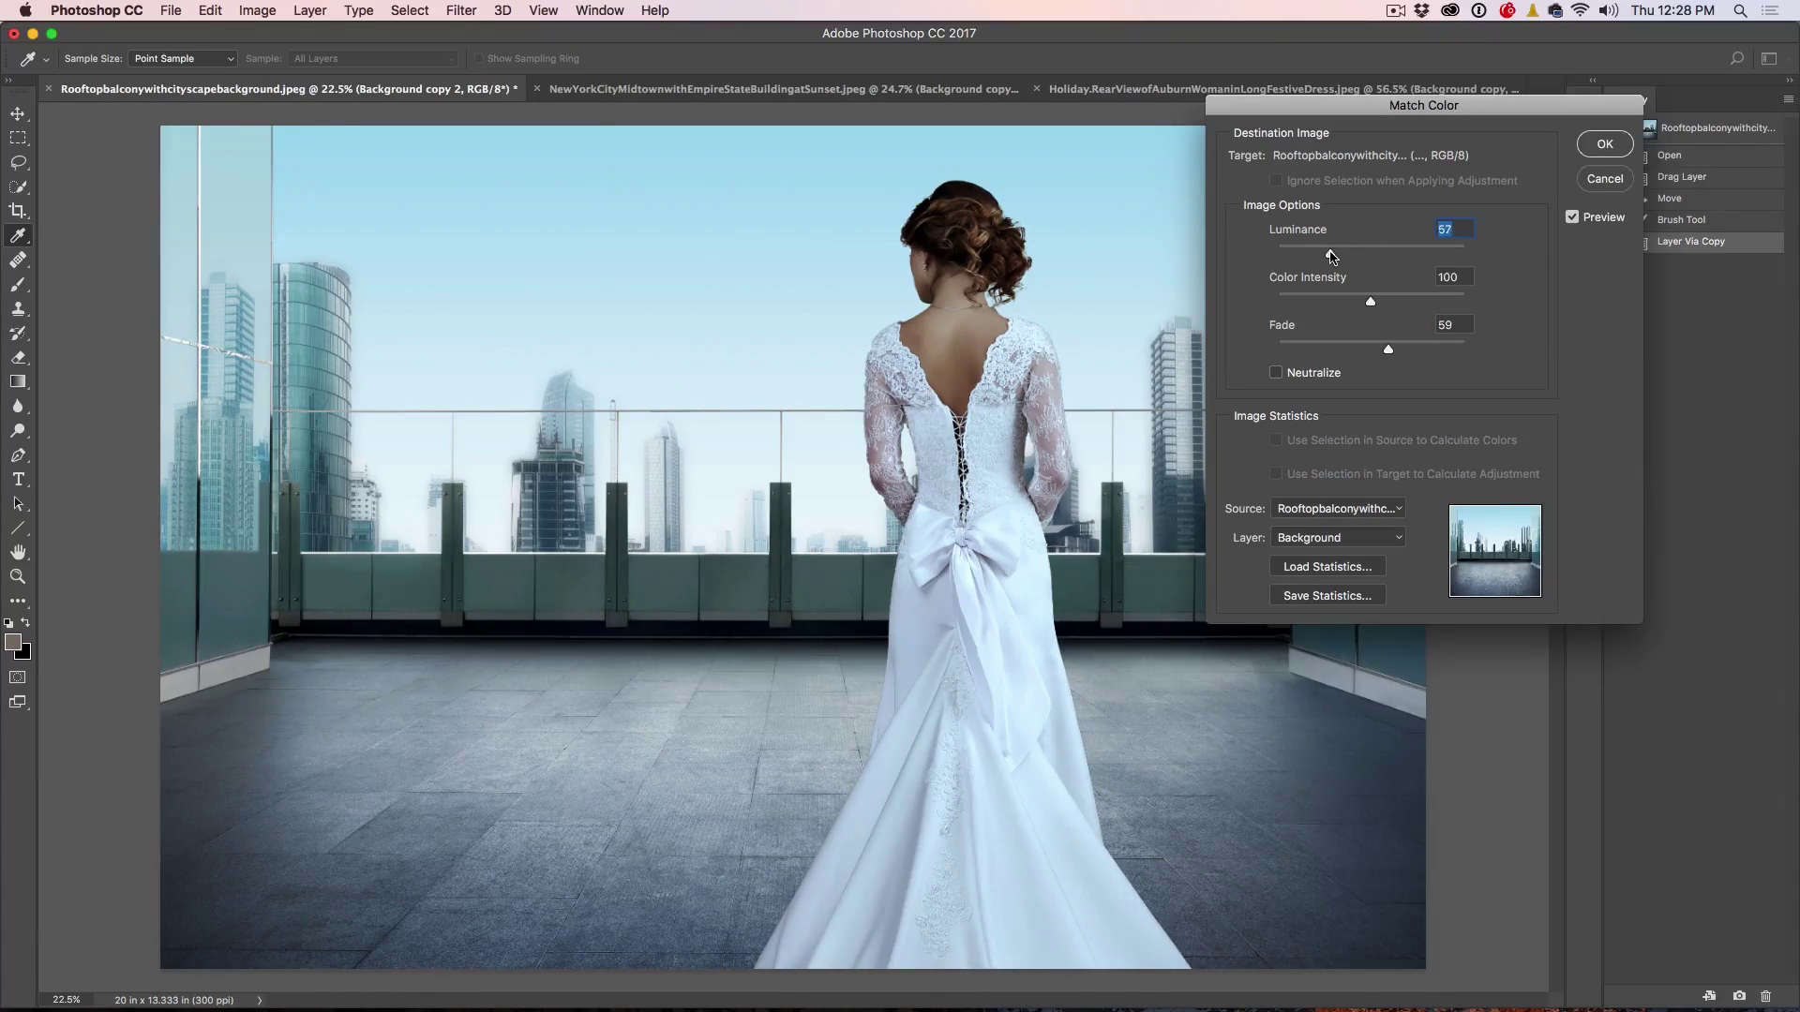
pyautogui.moveTo(1332, 255); pyautogui.dragTo(1327, 255)
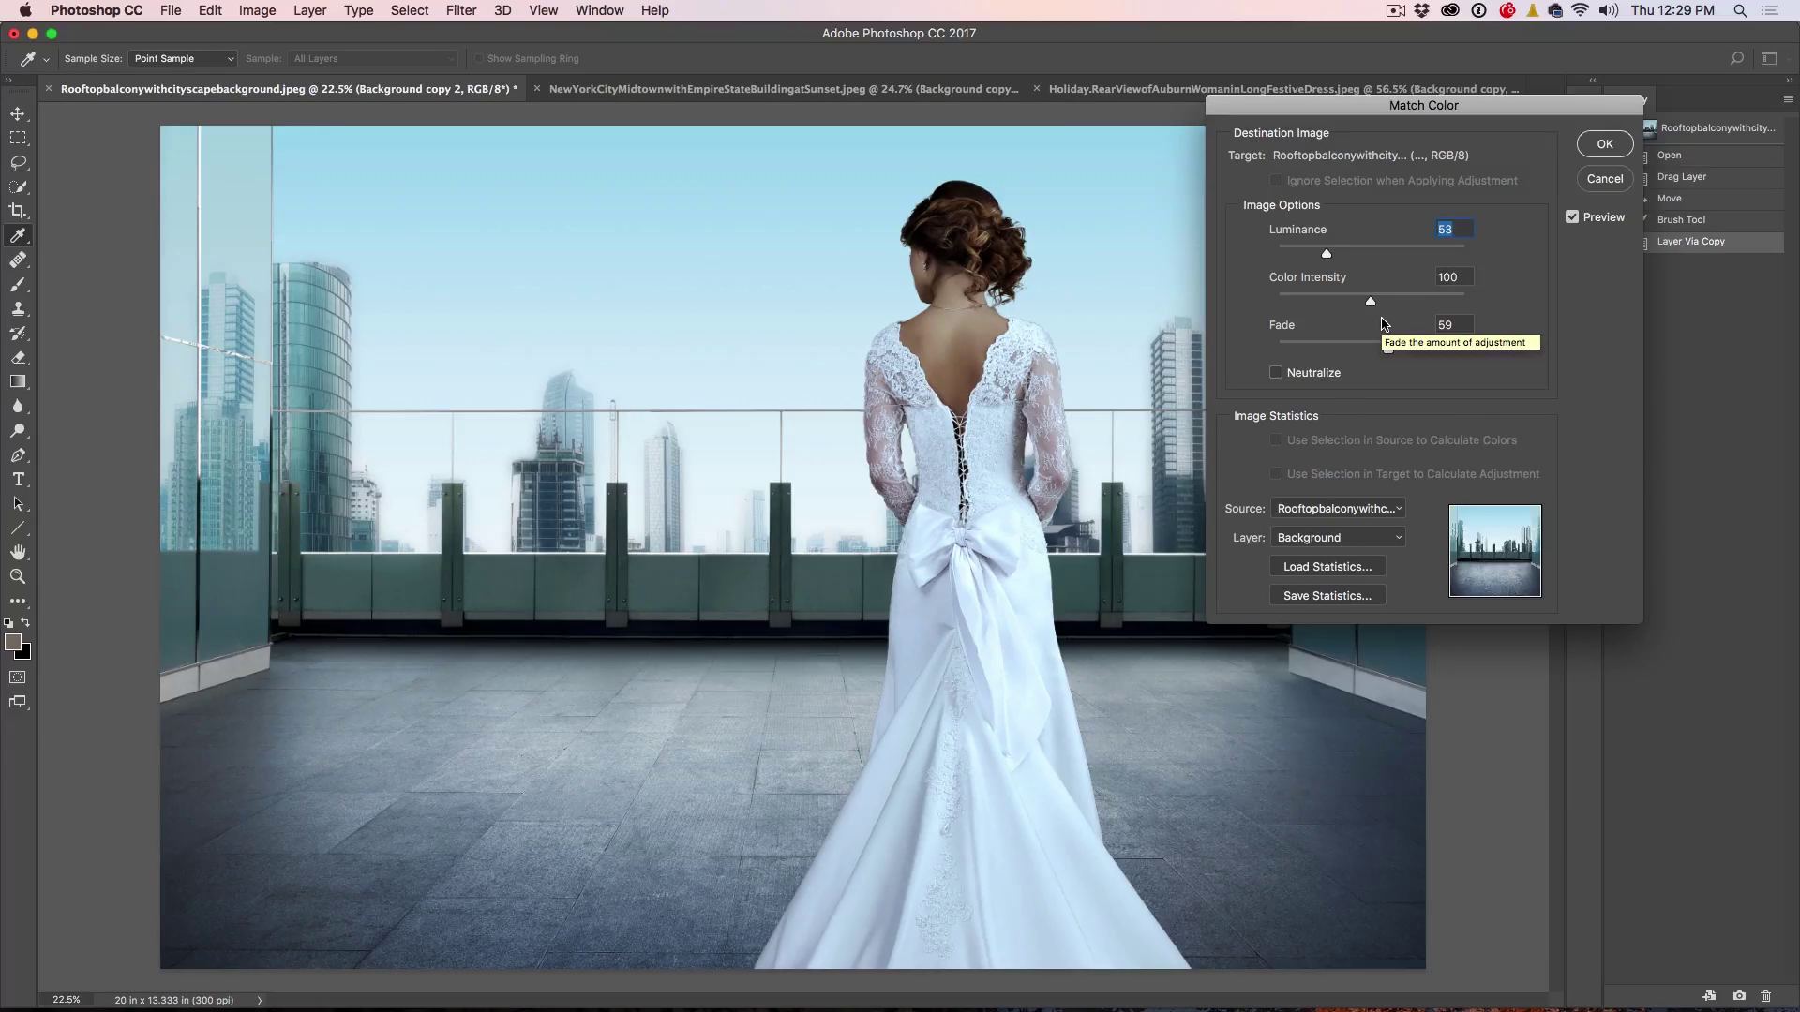
pyautogui.moveTo(1370, 301)
pyautogui.mouseDown()
pyautogui.moveTo(1251, 292)
pyautogui.moveTo(1327, 301)
pyautogui.mouseUp()
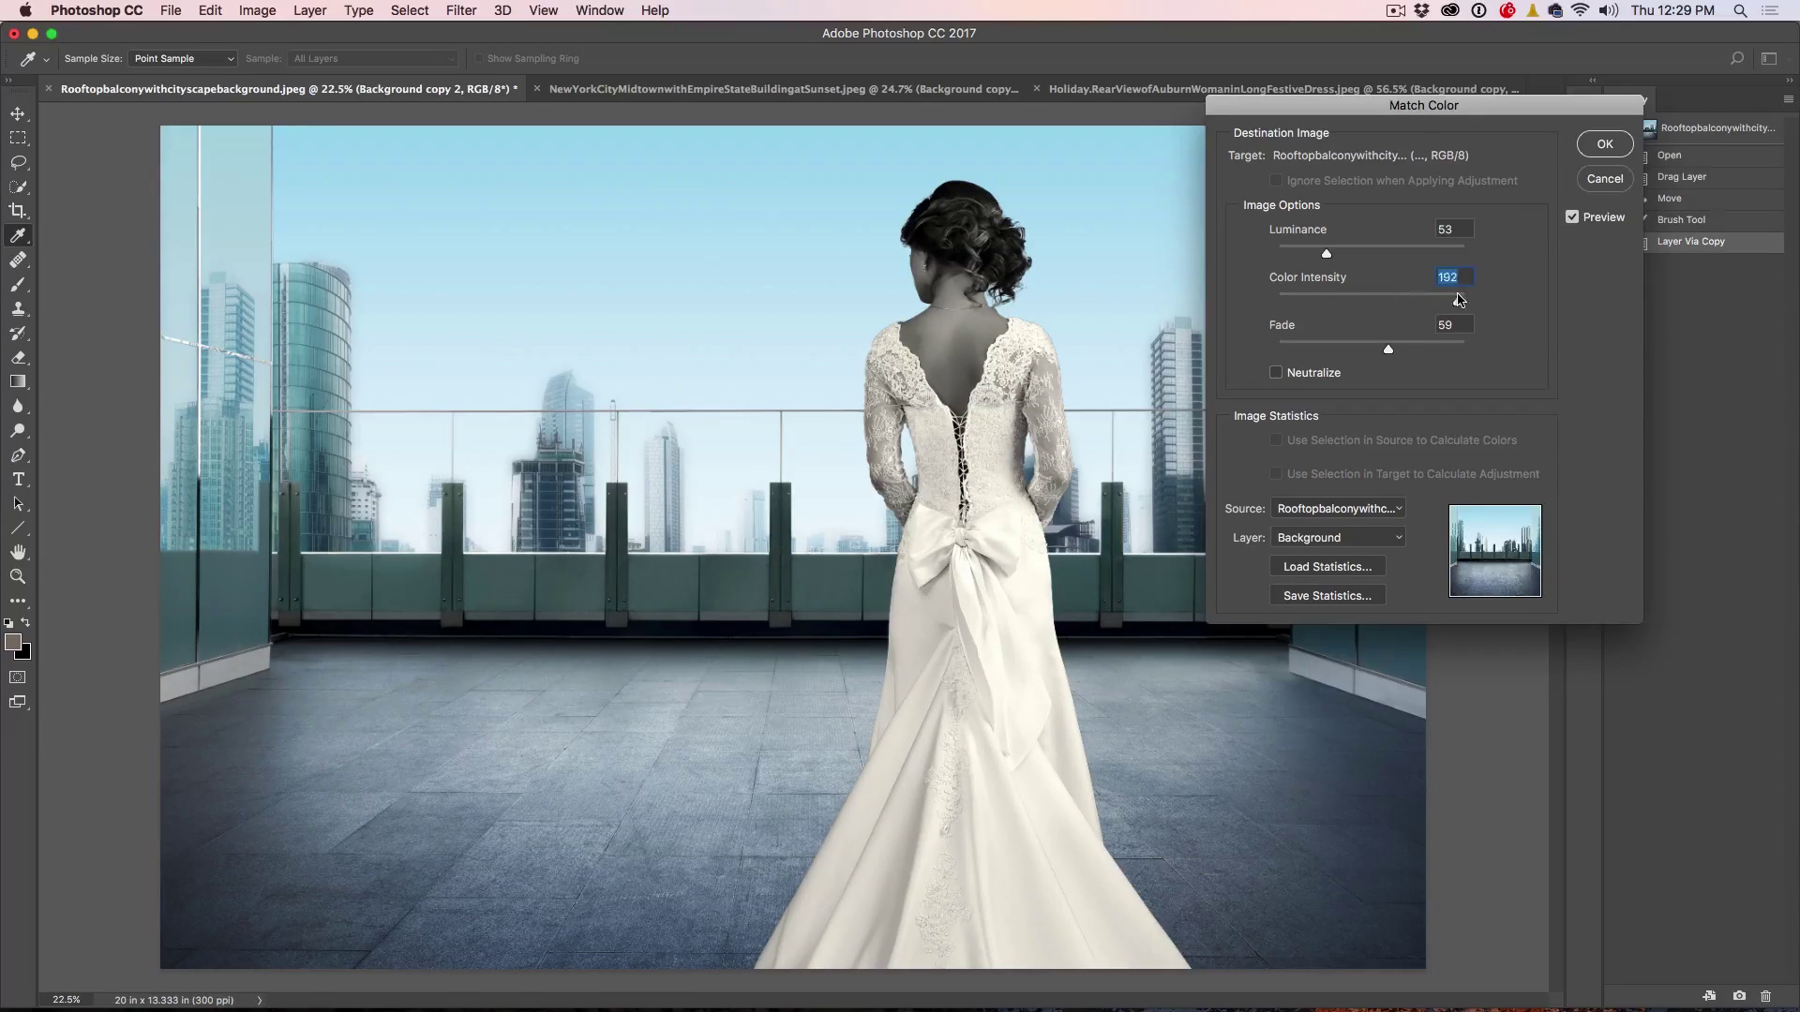
pyautogui.moveTo(1456, 299); pyautogui.dragTo(1395, 292)
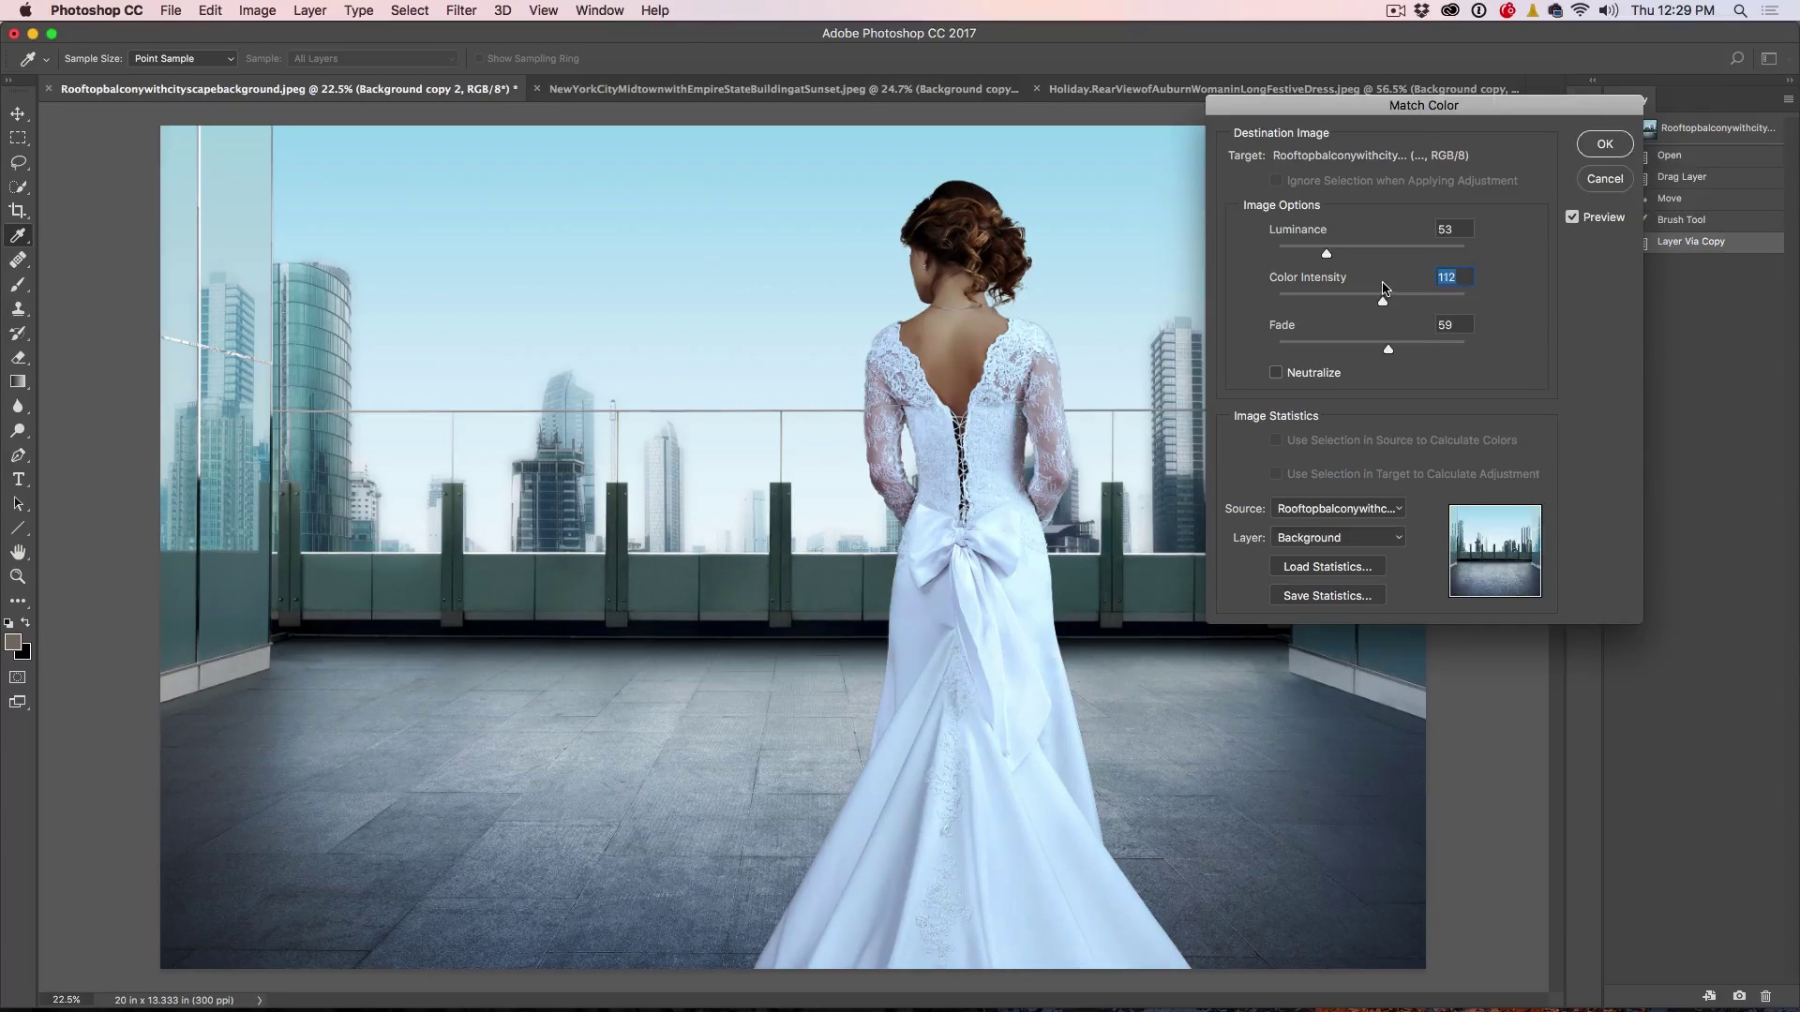
pyautogui.moveTo(1395, 291); pyautogui.dragTo(1355, 285)
pyautogui.moveTo(1326, 254); pyautogui.dragTo(1327, 256)
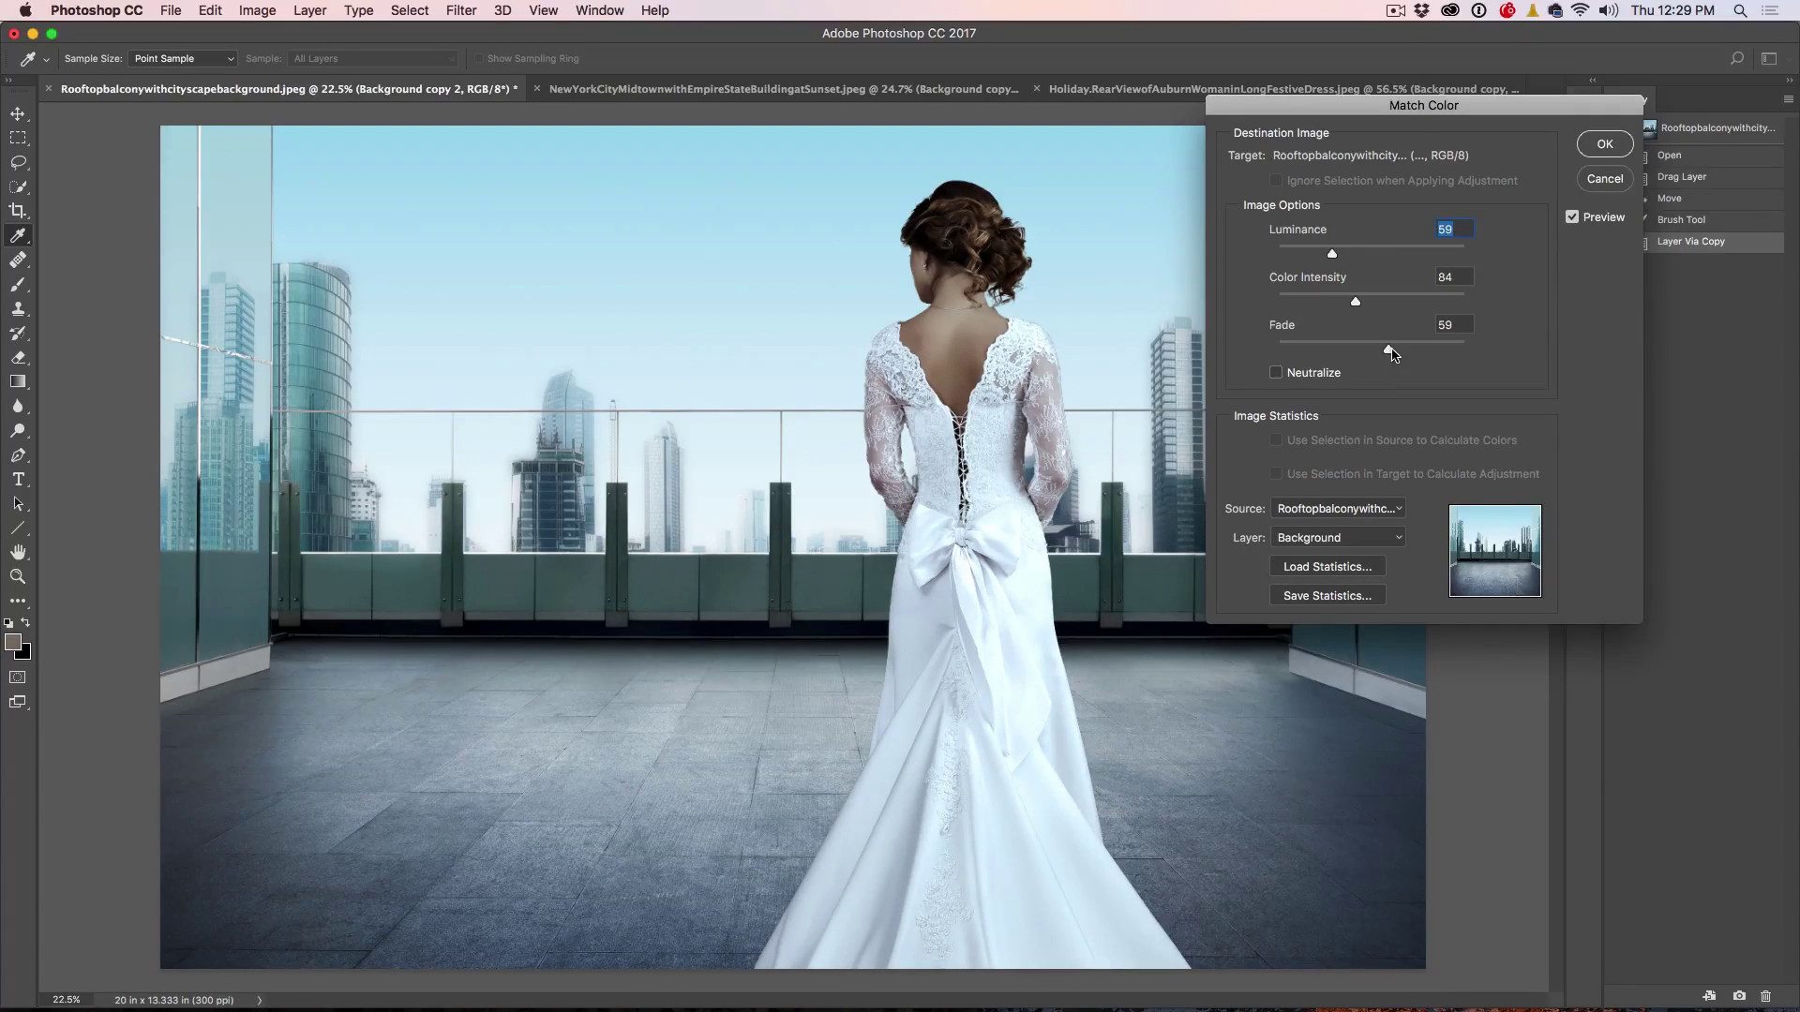
pyautogui.moveTo(1389, 348)
pyautogui.mouseDown()
pyautogui.moveTo(1433, 351)
pyautogui.moveTo(1401, 349)
pyautogui.mouseUp()
pyautogui.moveTo(1396, 349)
pyautogui.mouseDown()
pyautogui.moveTo(1343, 347)
pyautogui.moveTo(1402, 350)
pyautogui.mouseUp()
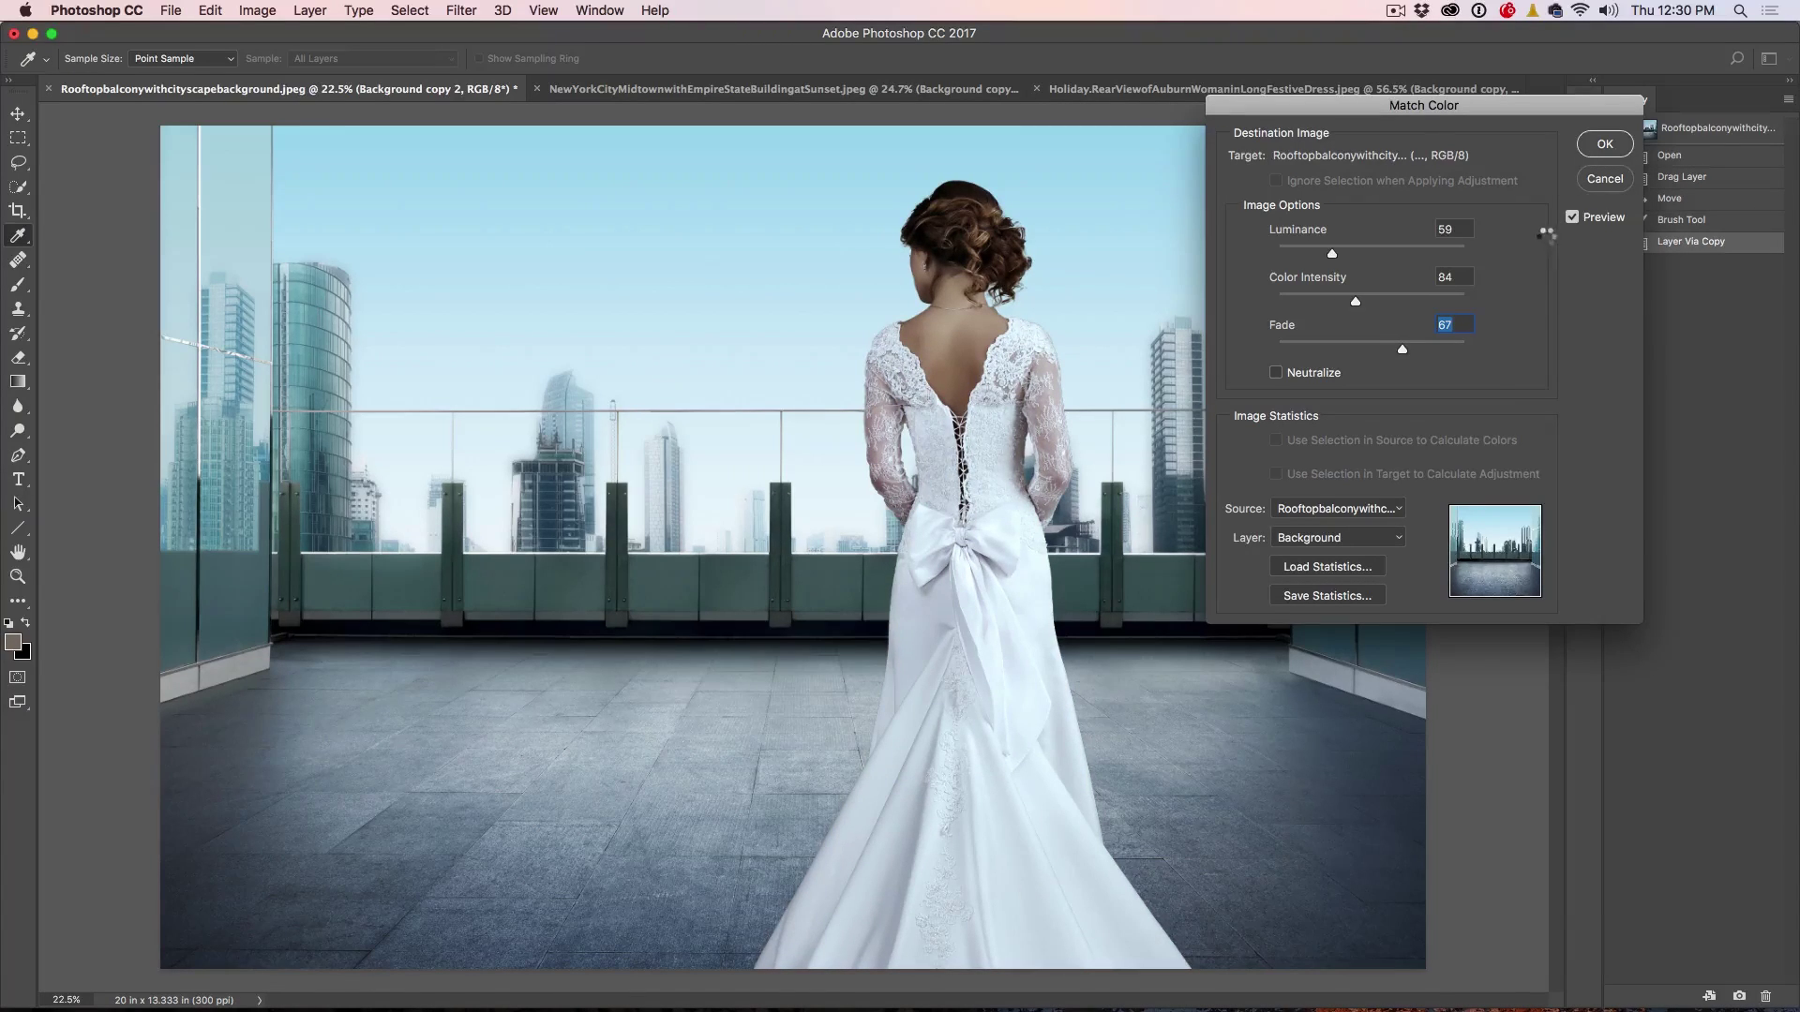
# Commit the match and toggle Background copy 2's visibility to compare before and after
pyautogui.click(1604, 143)
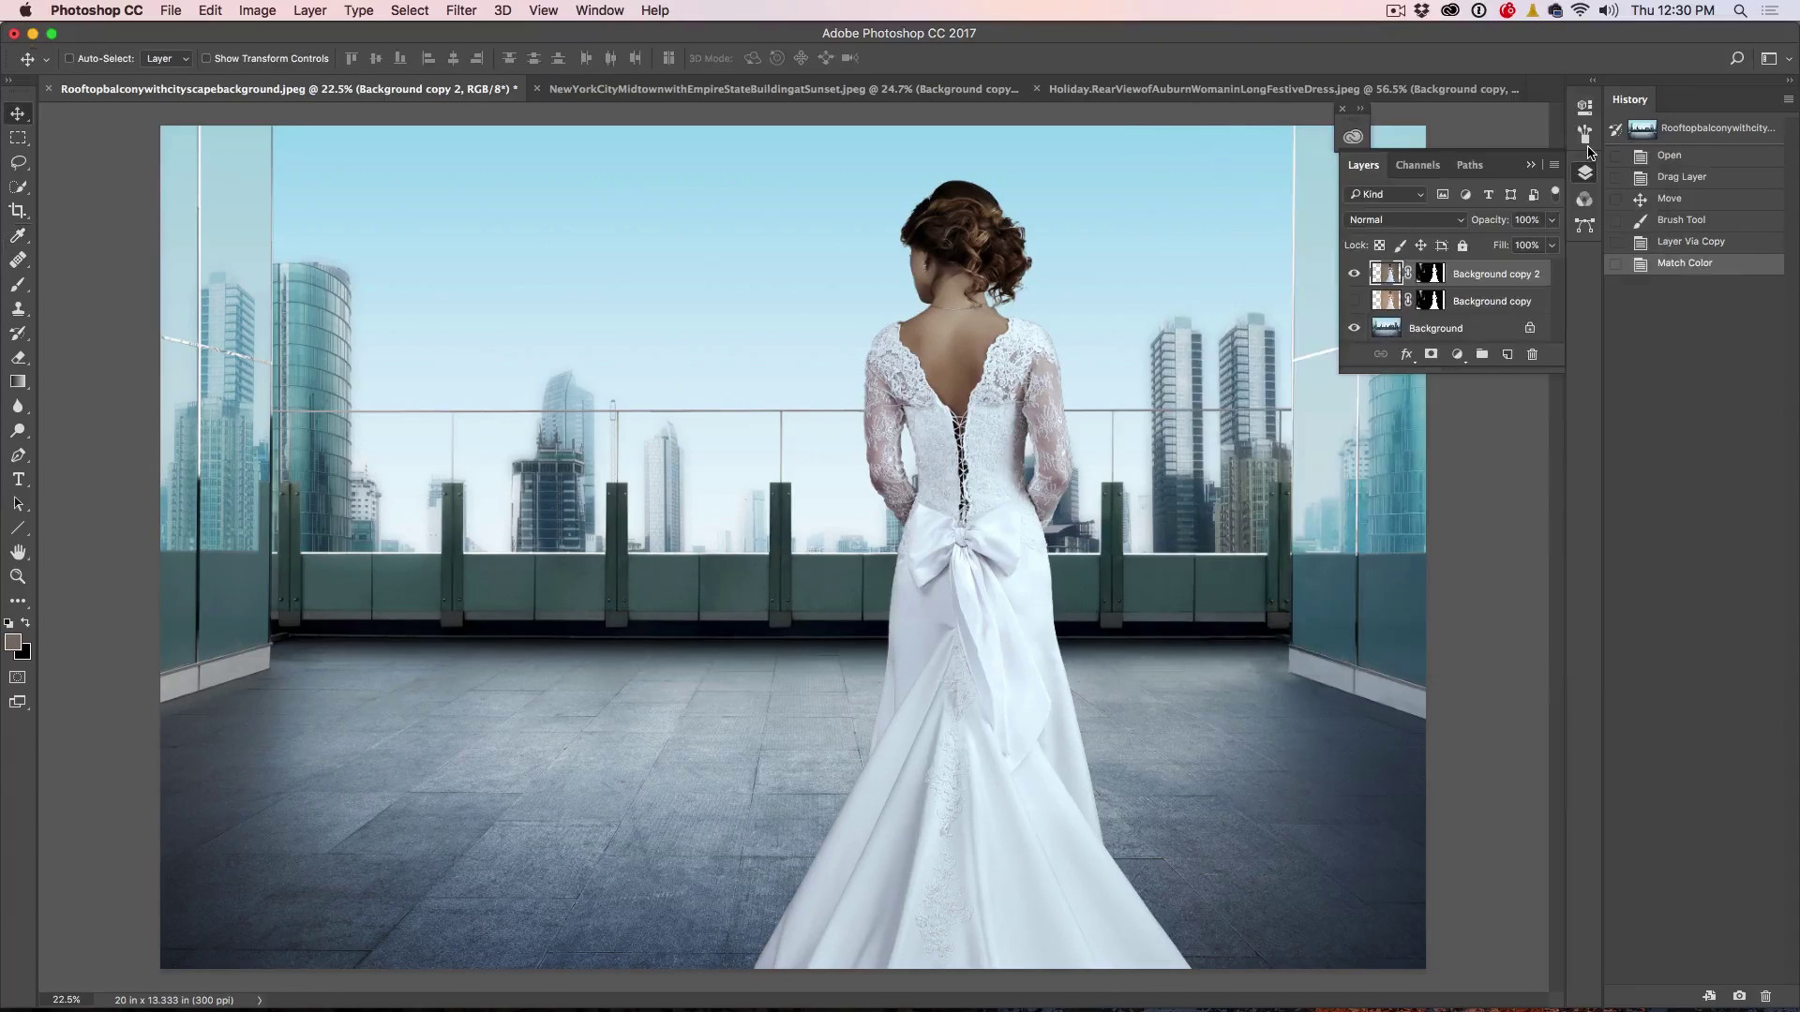
pyautogui.click(1354, 275)
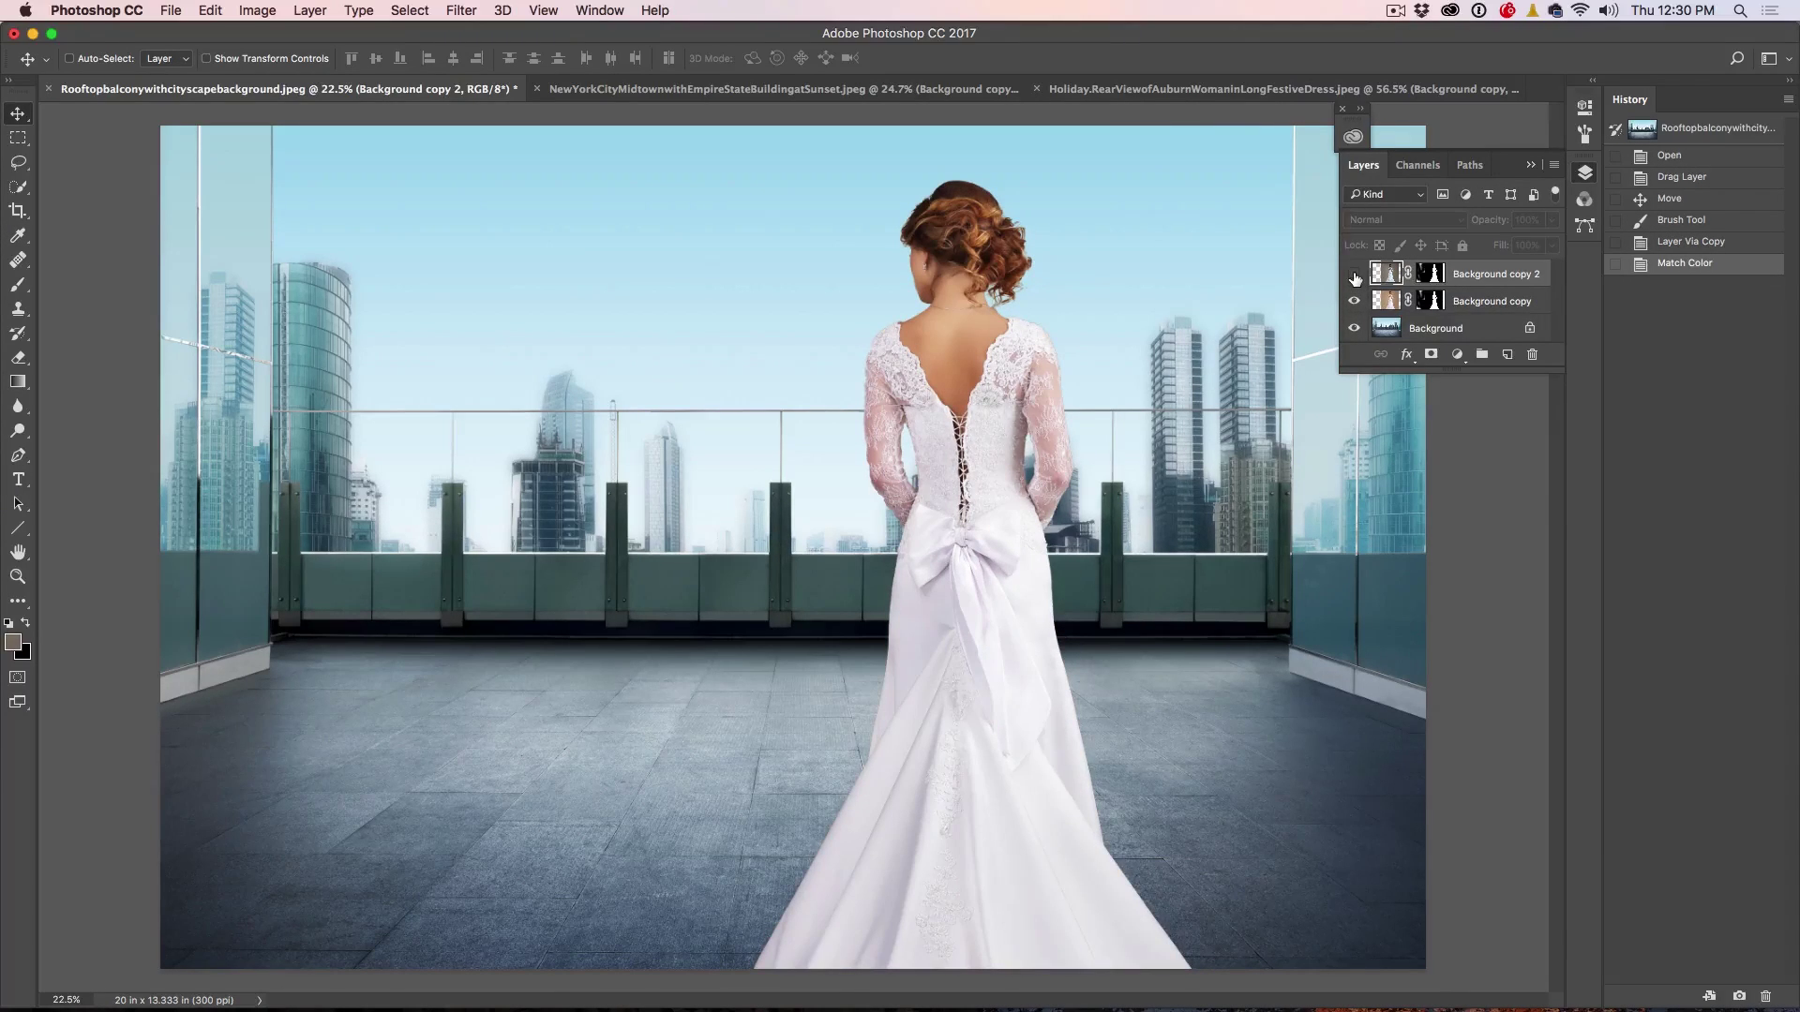
pyautogui.click(1354, 275)
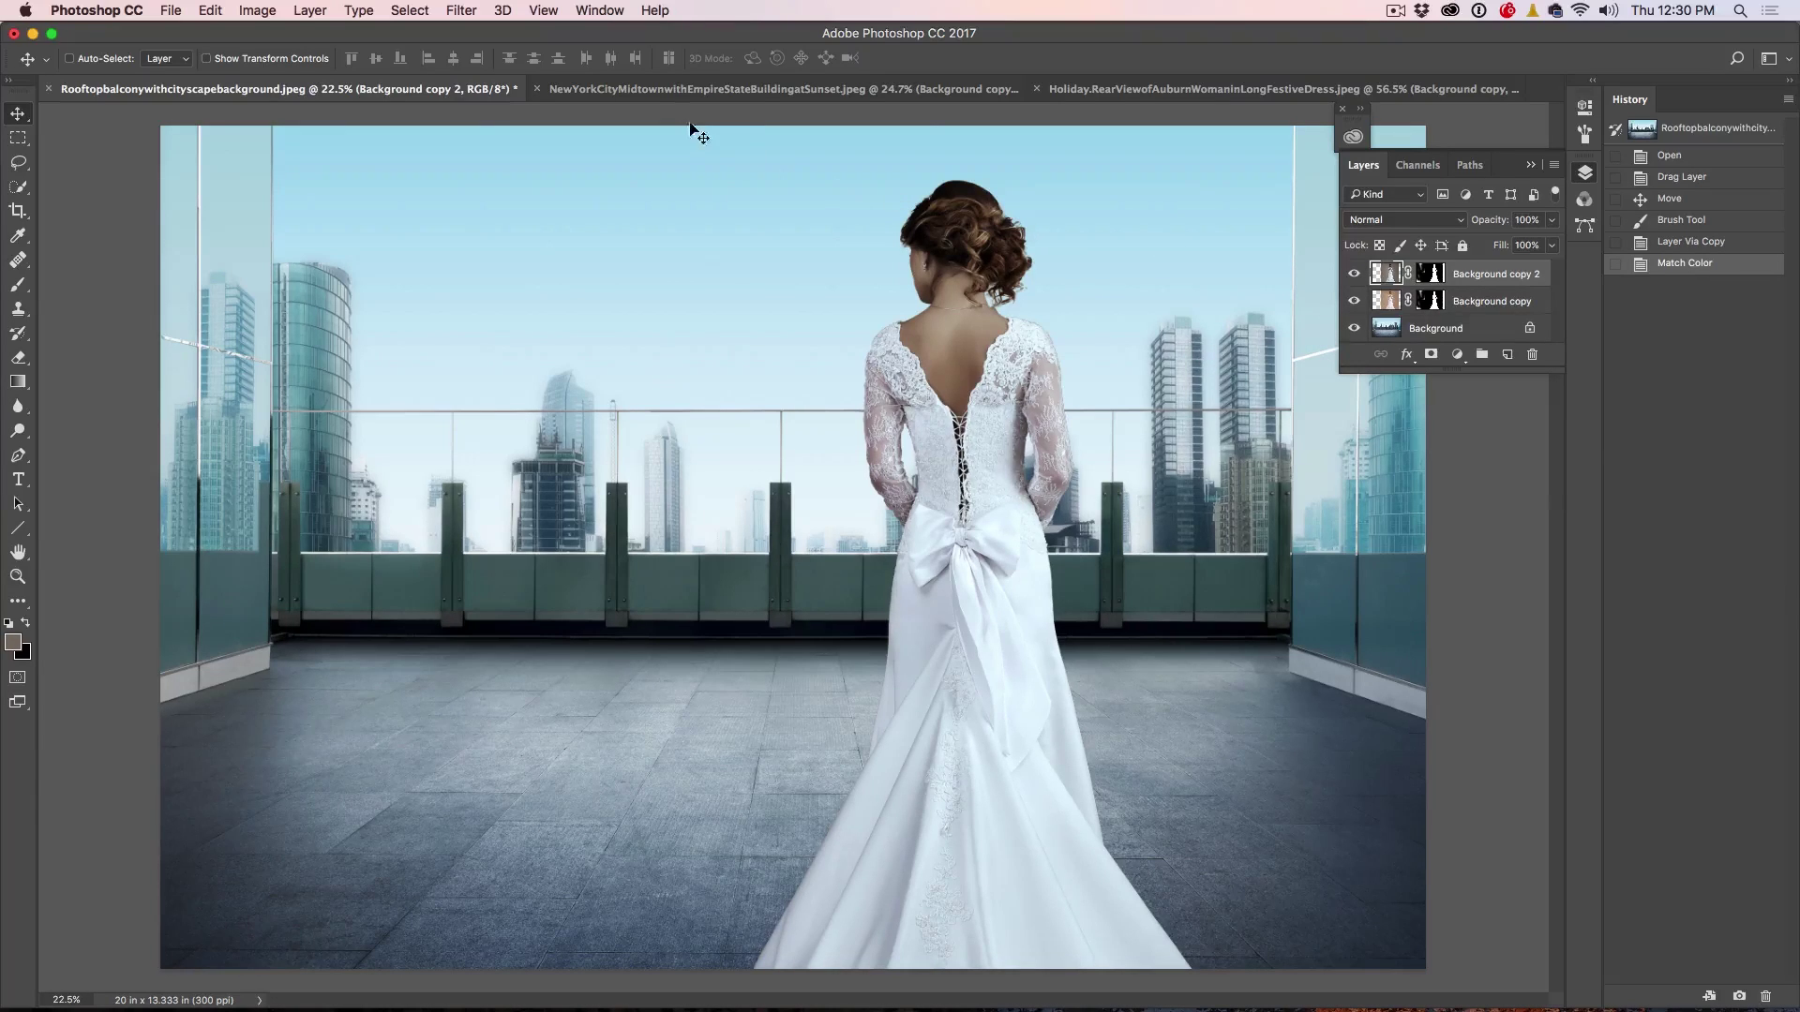
pyautogui.click(682, 88)
# Trial Match Color from the NYC skyline's Background layer, then cancel it
pyautogui.click(258, 10)
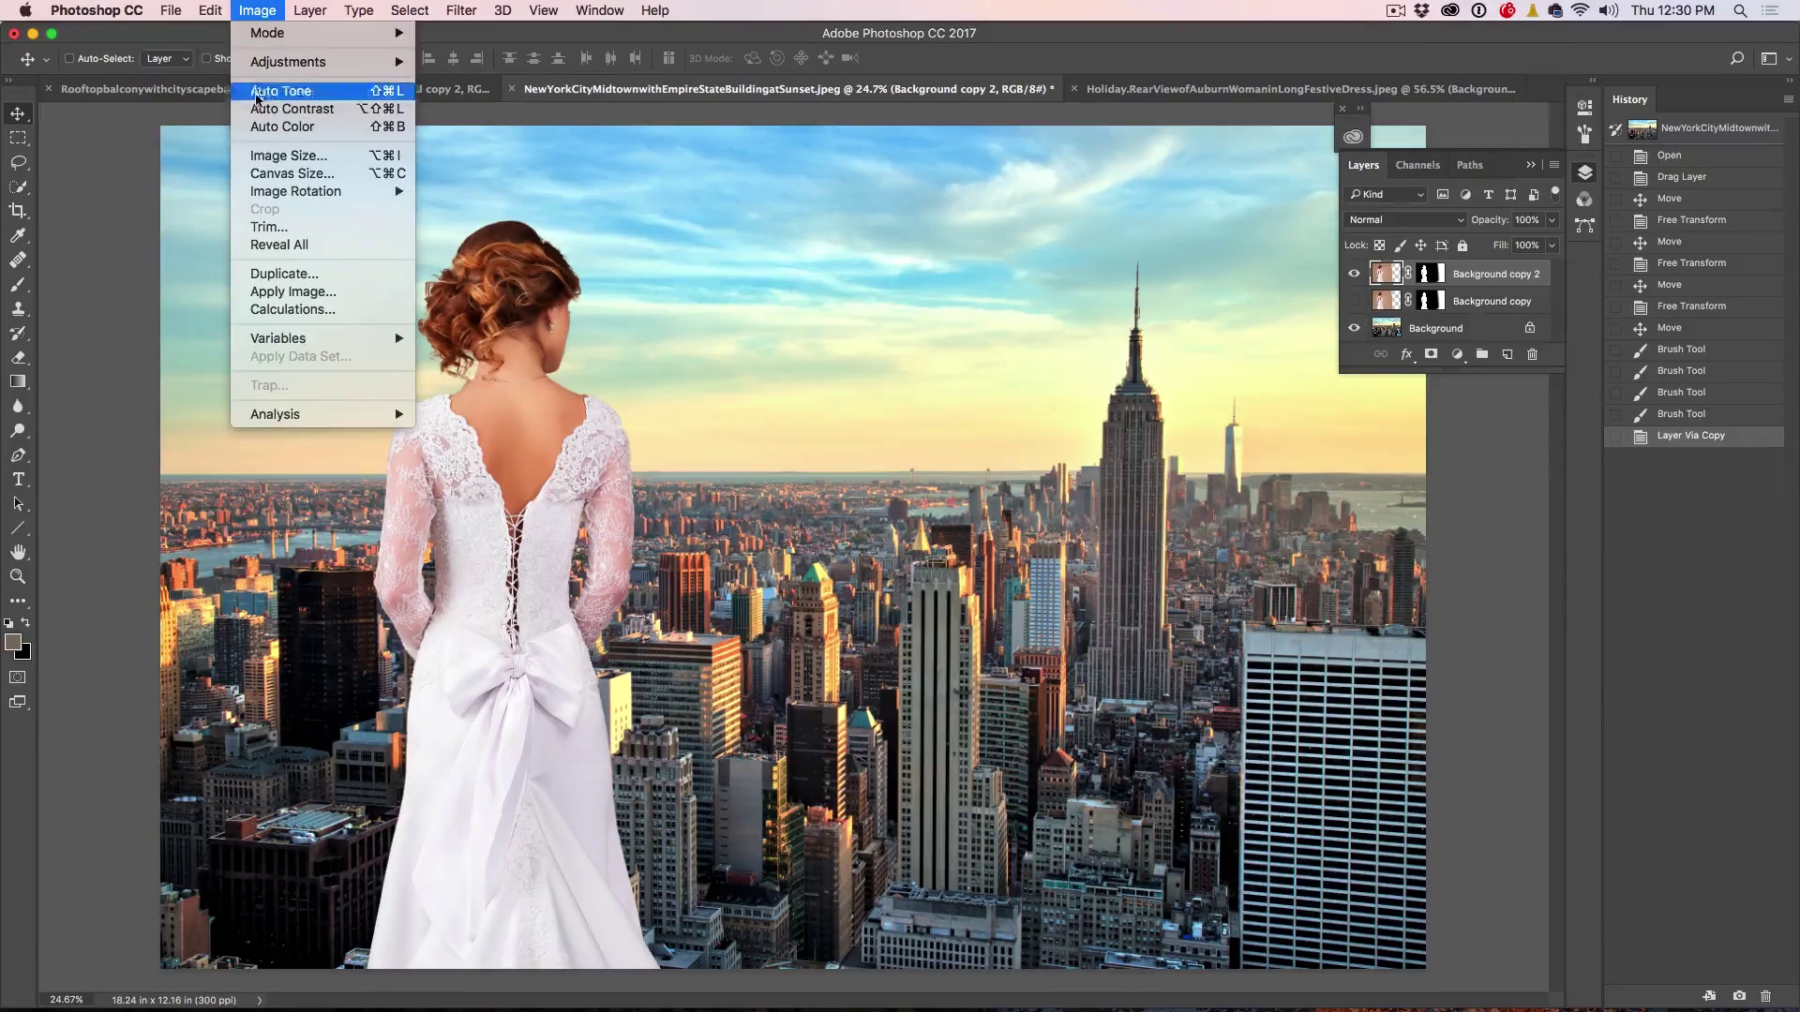
pyautogui.moveTo(288, 62)
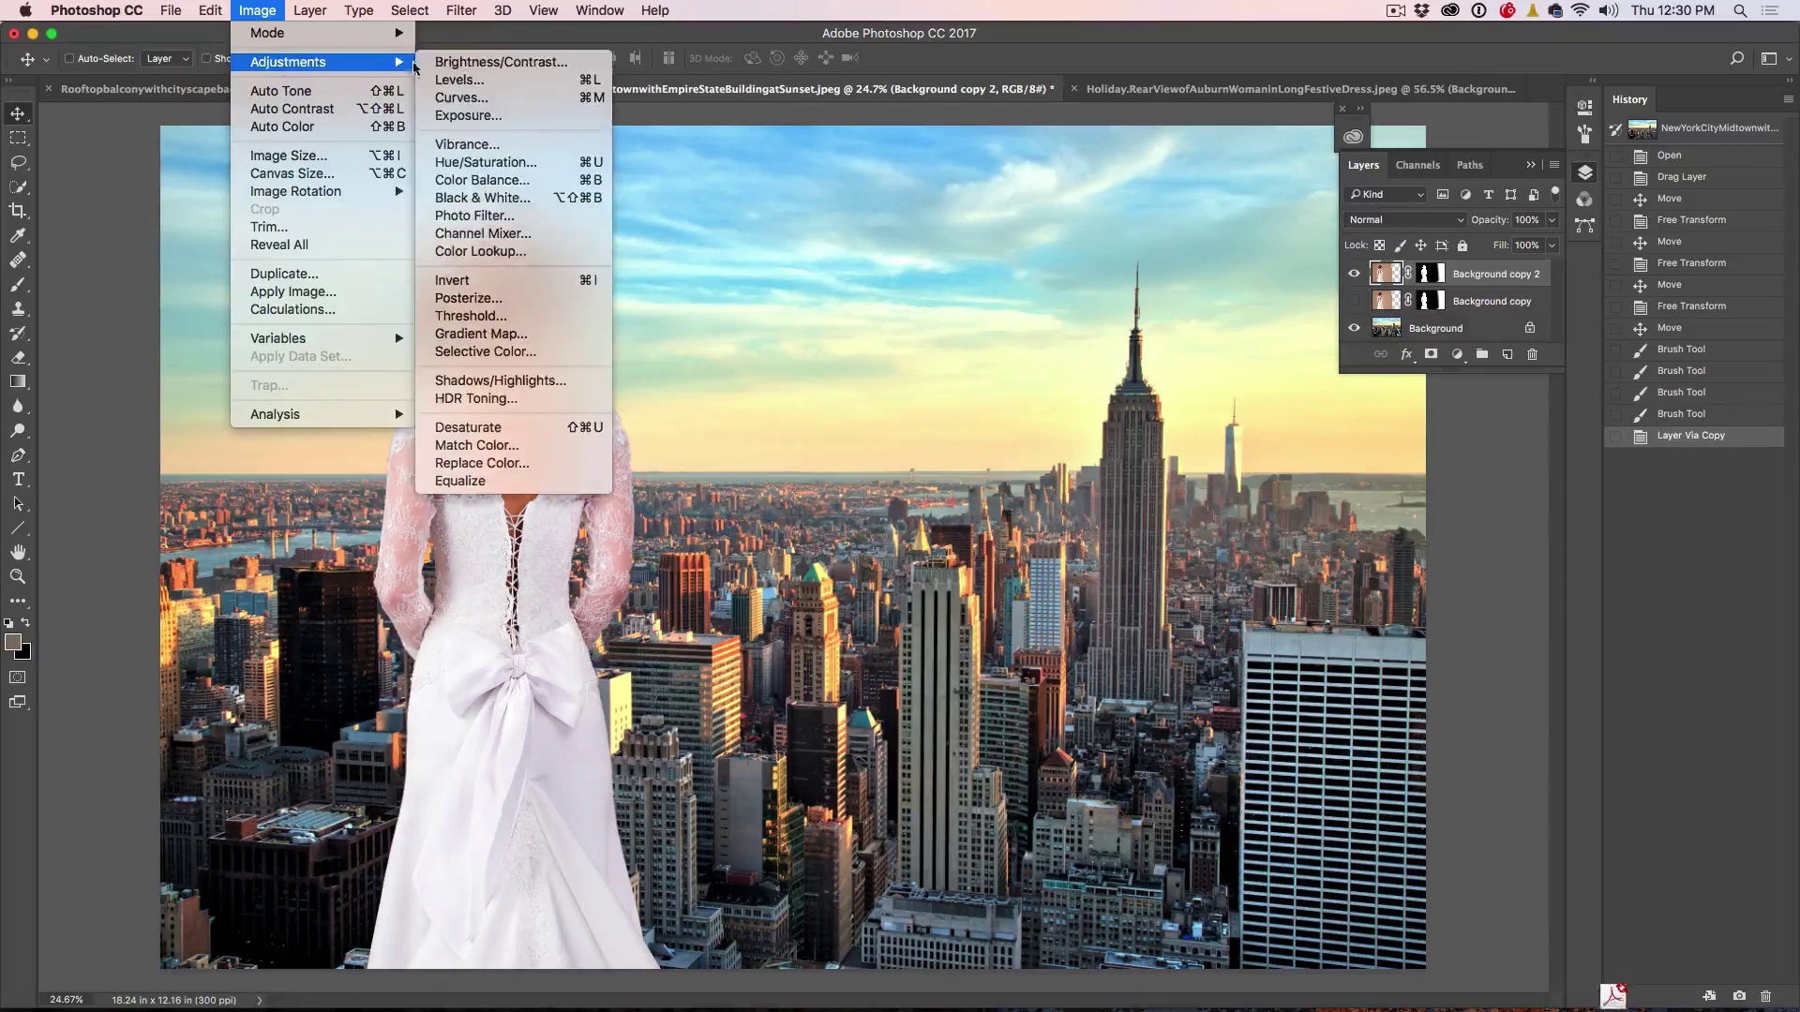
pyautogui.click(476, 445)
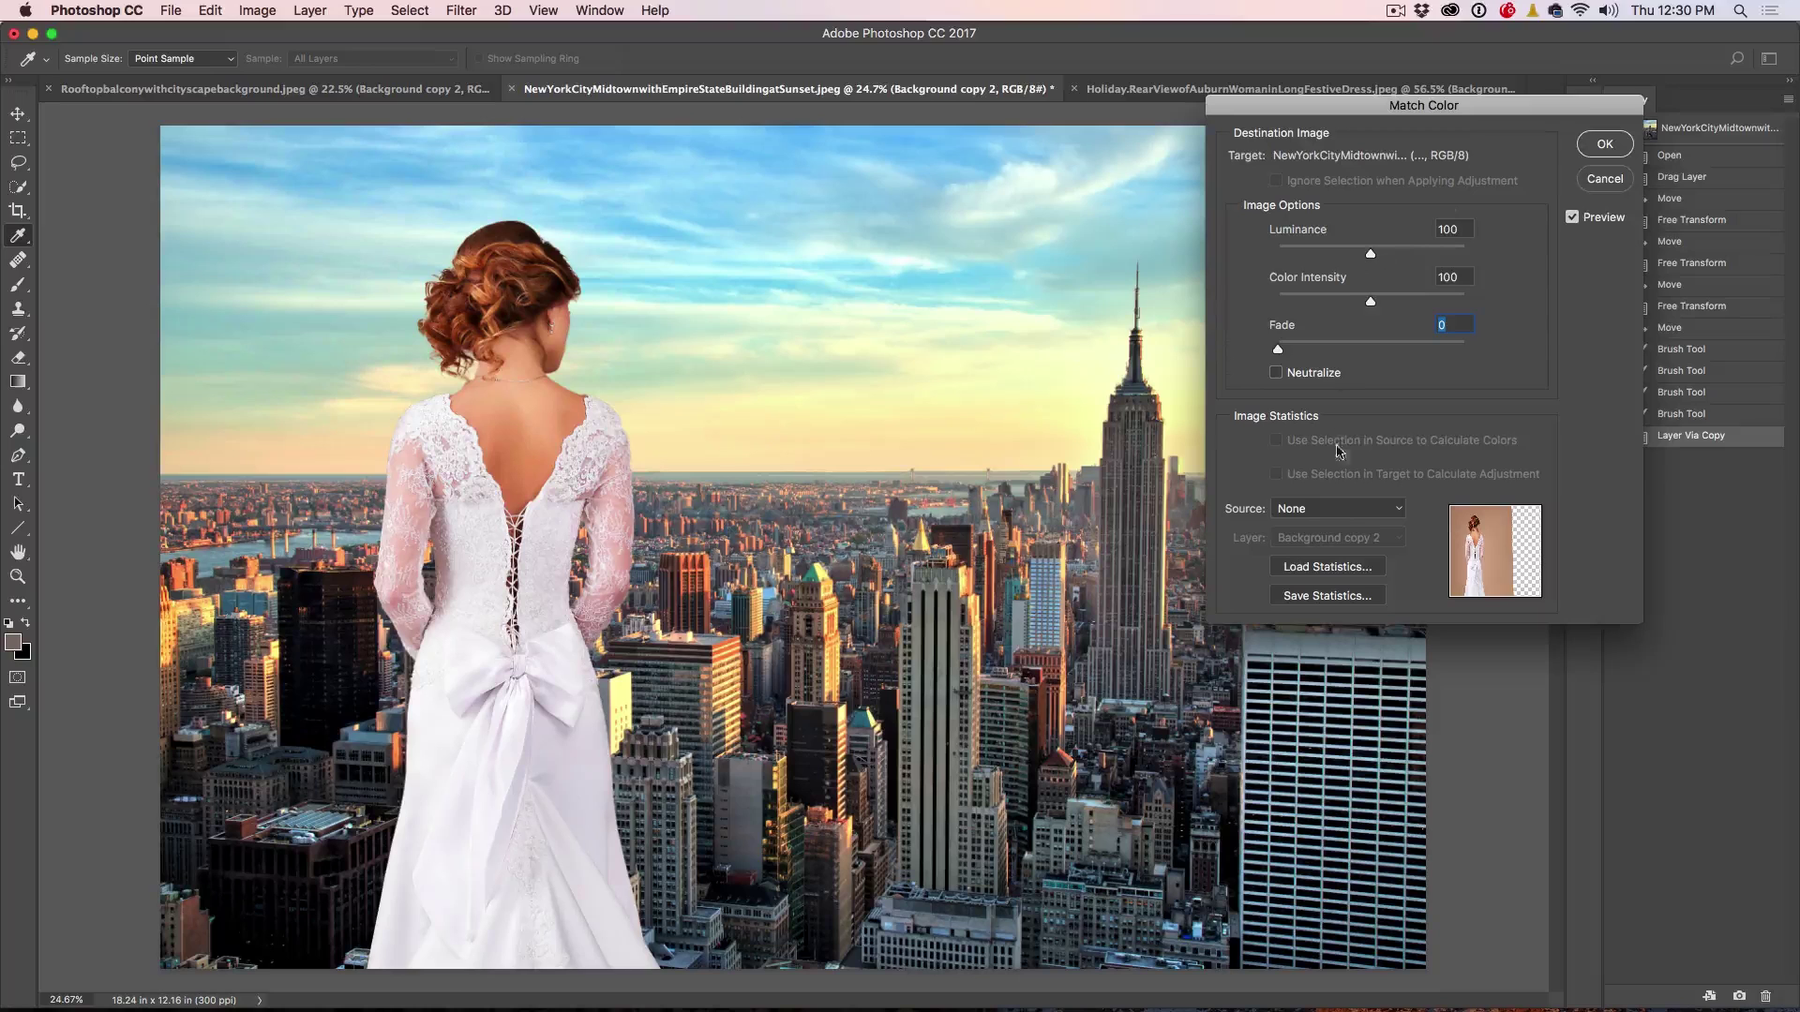
pyautogui.click(1328, 508)
pyautogui.click(1325, 508)
pyautogui.click(1324, 510)
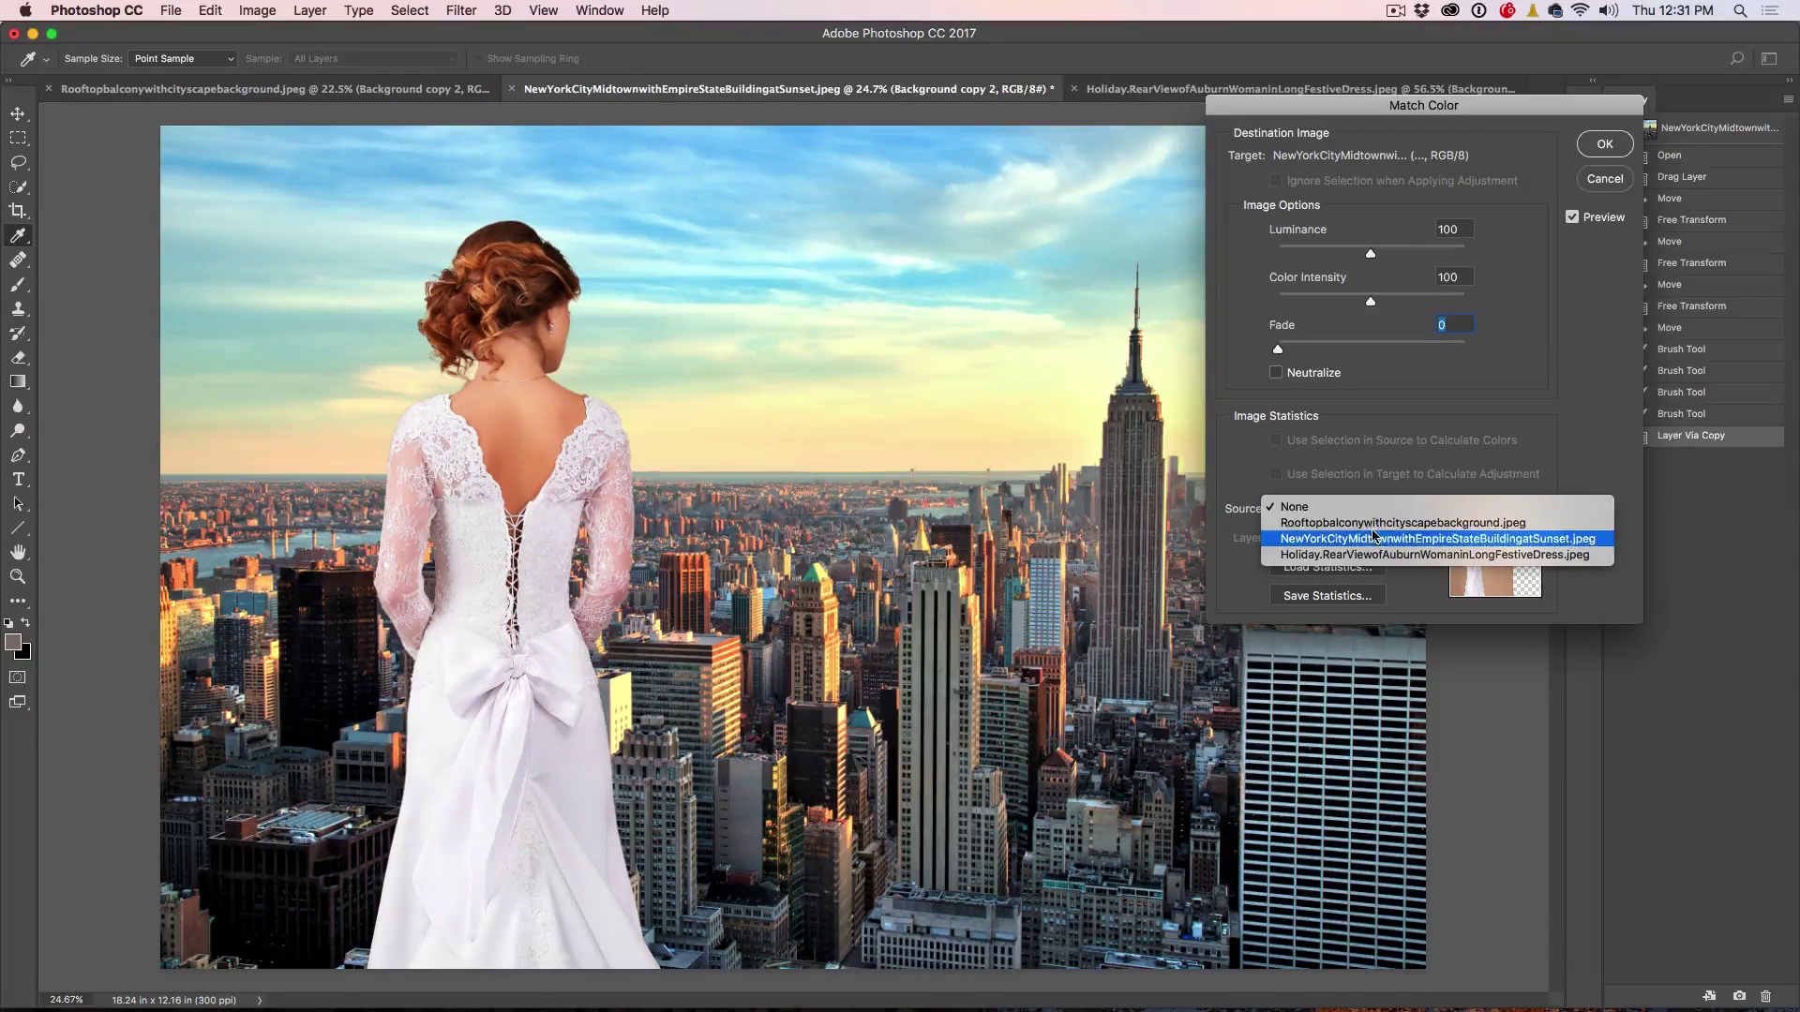
pyautogui.click(1423, 540)
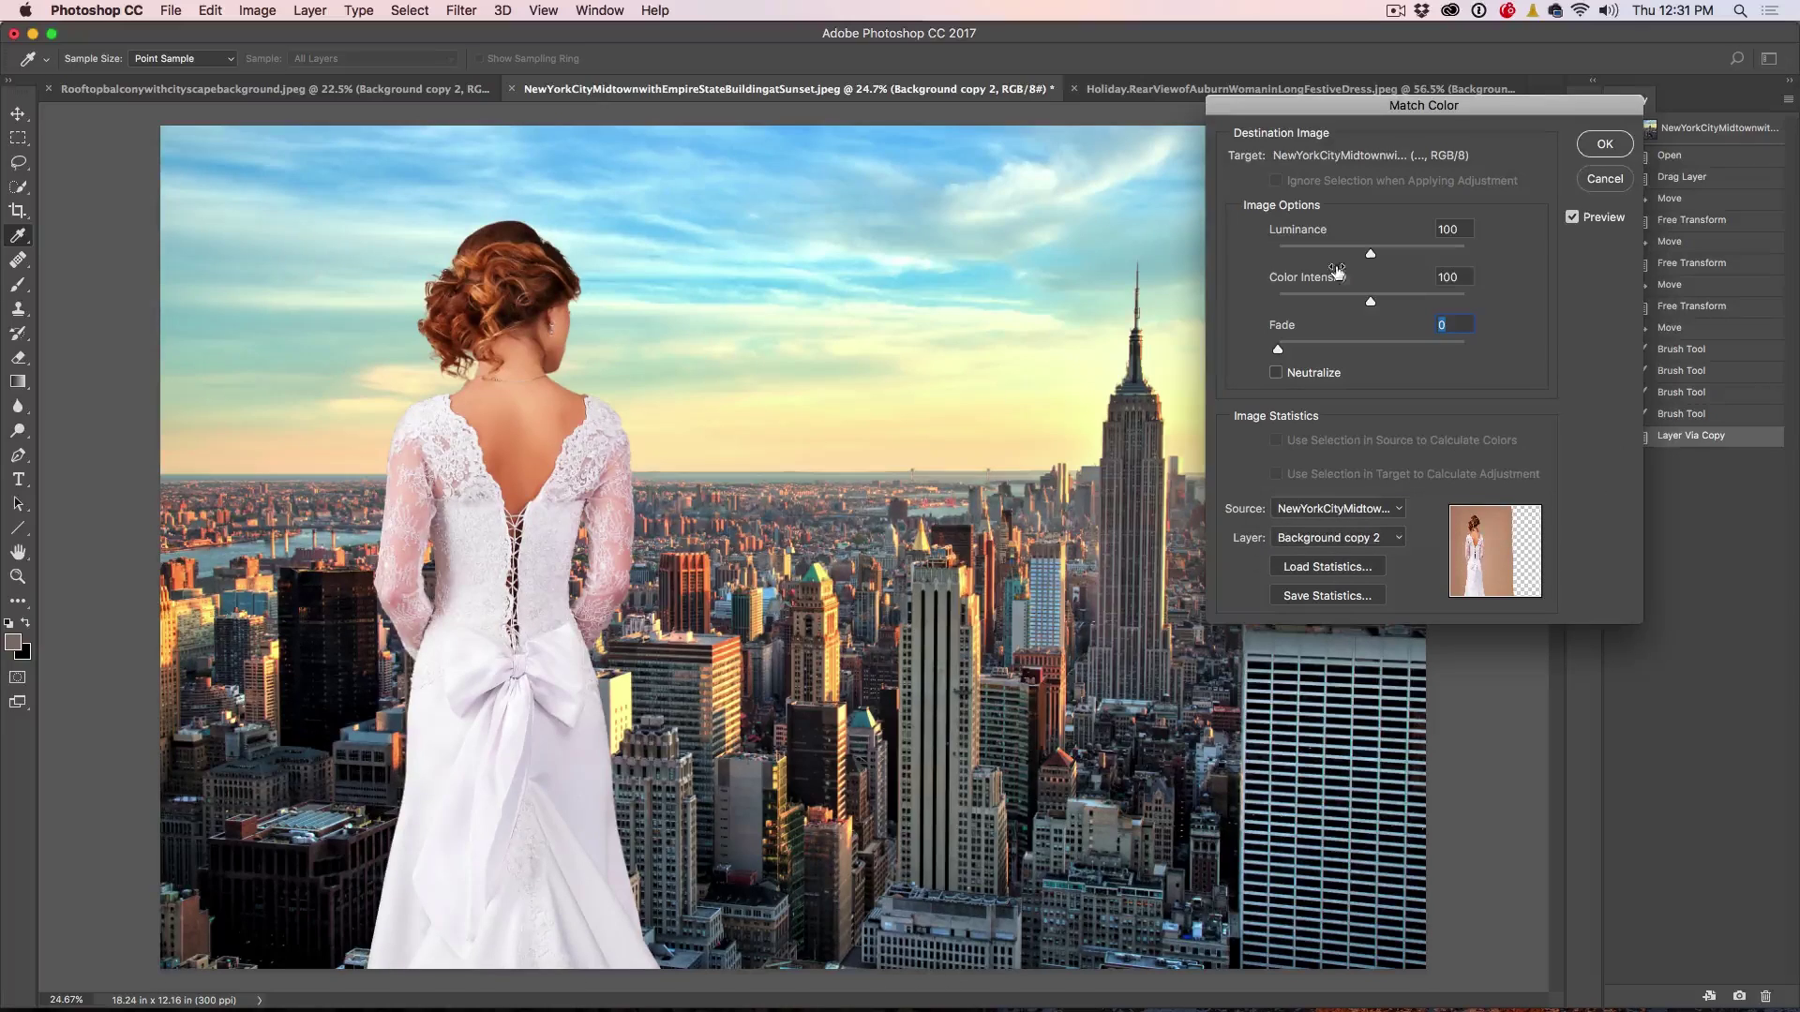
pyautogui.click(1330, 539)
pyautogui.click(1322, 559)
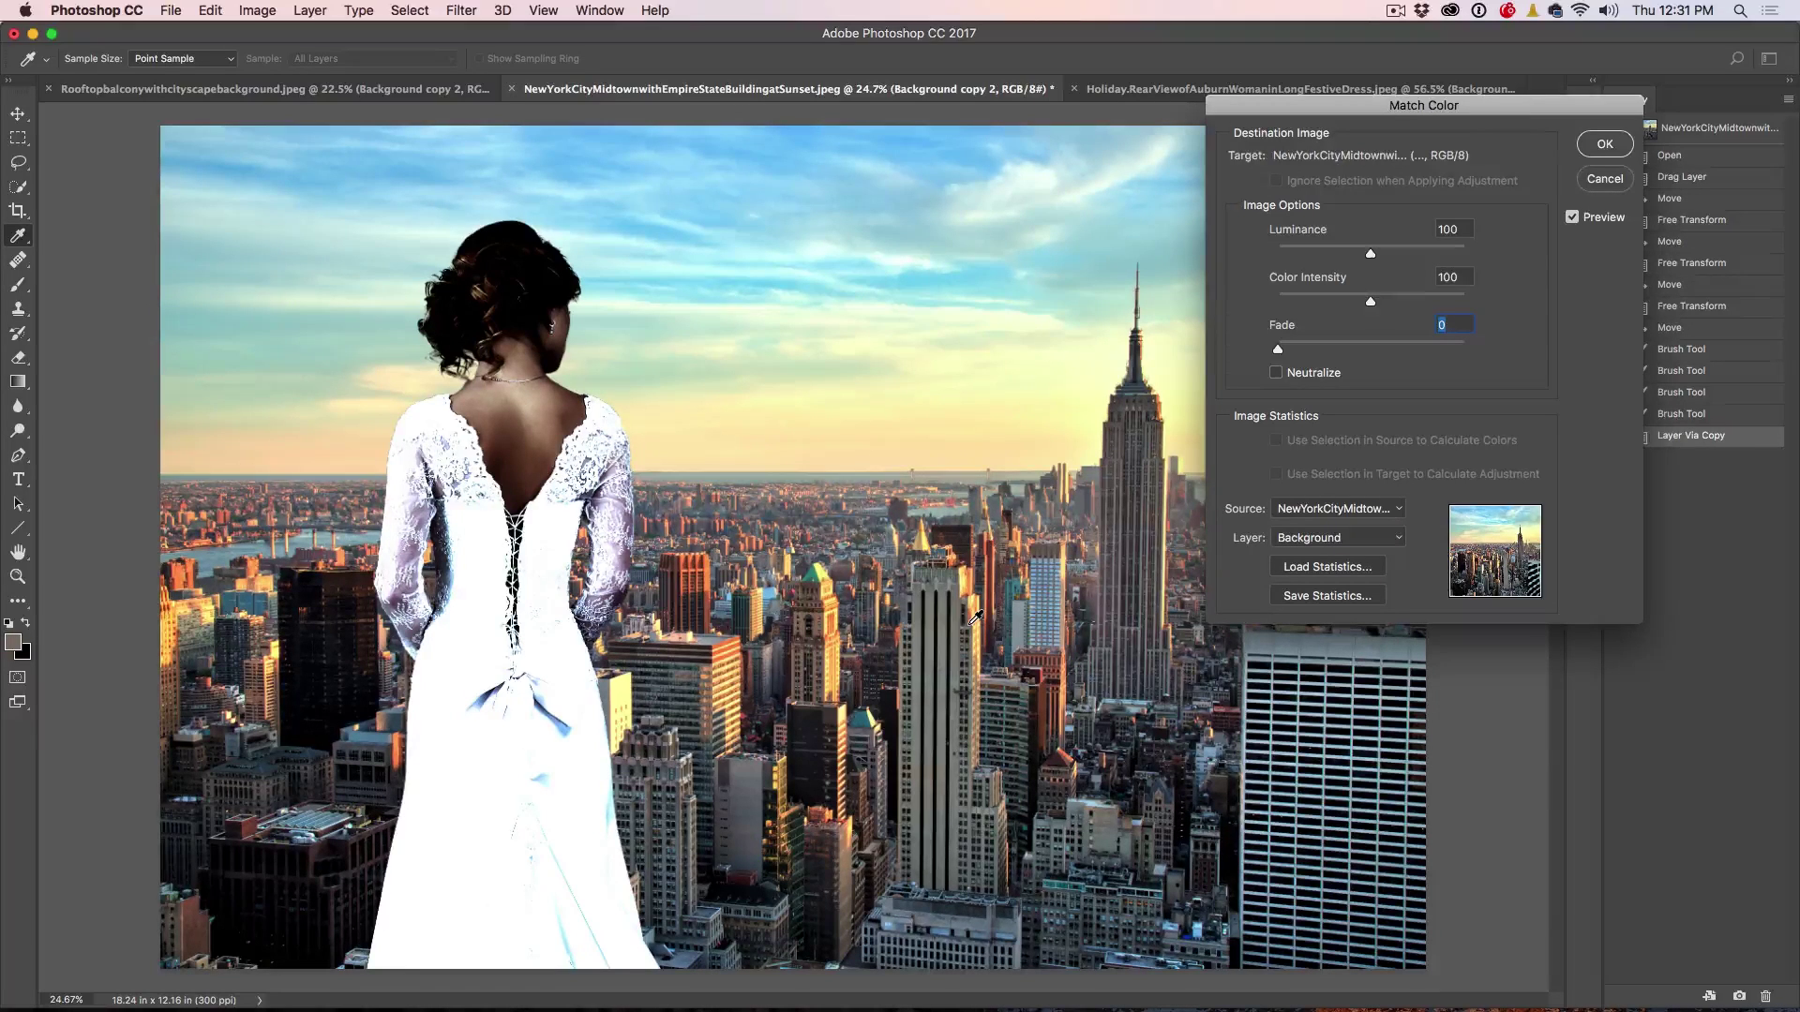
pyautogui.click(1605, 179)
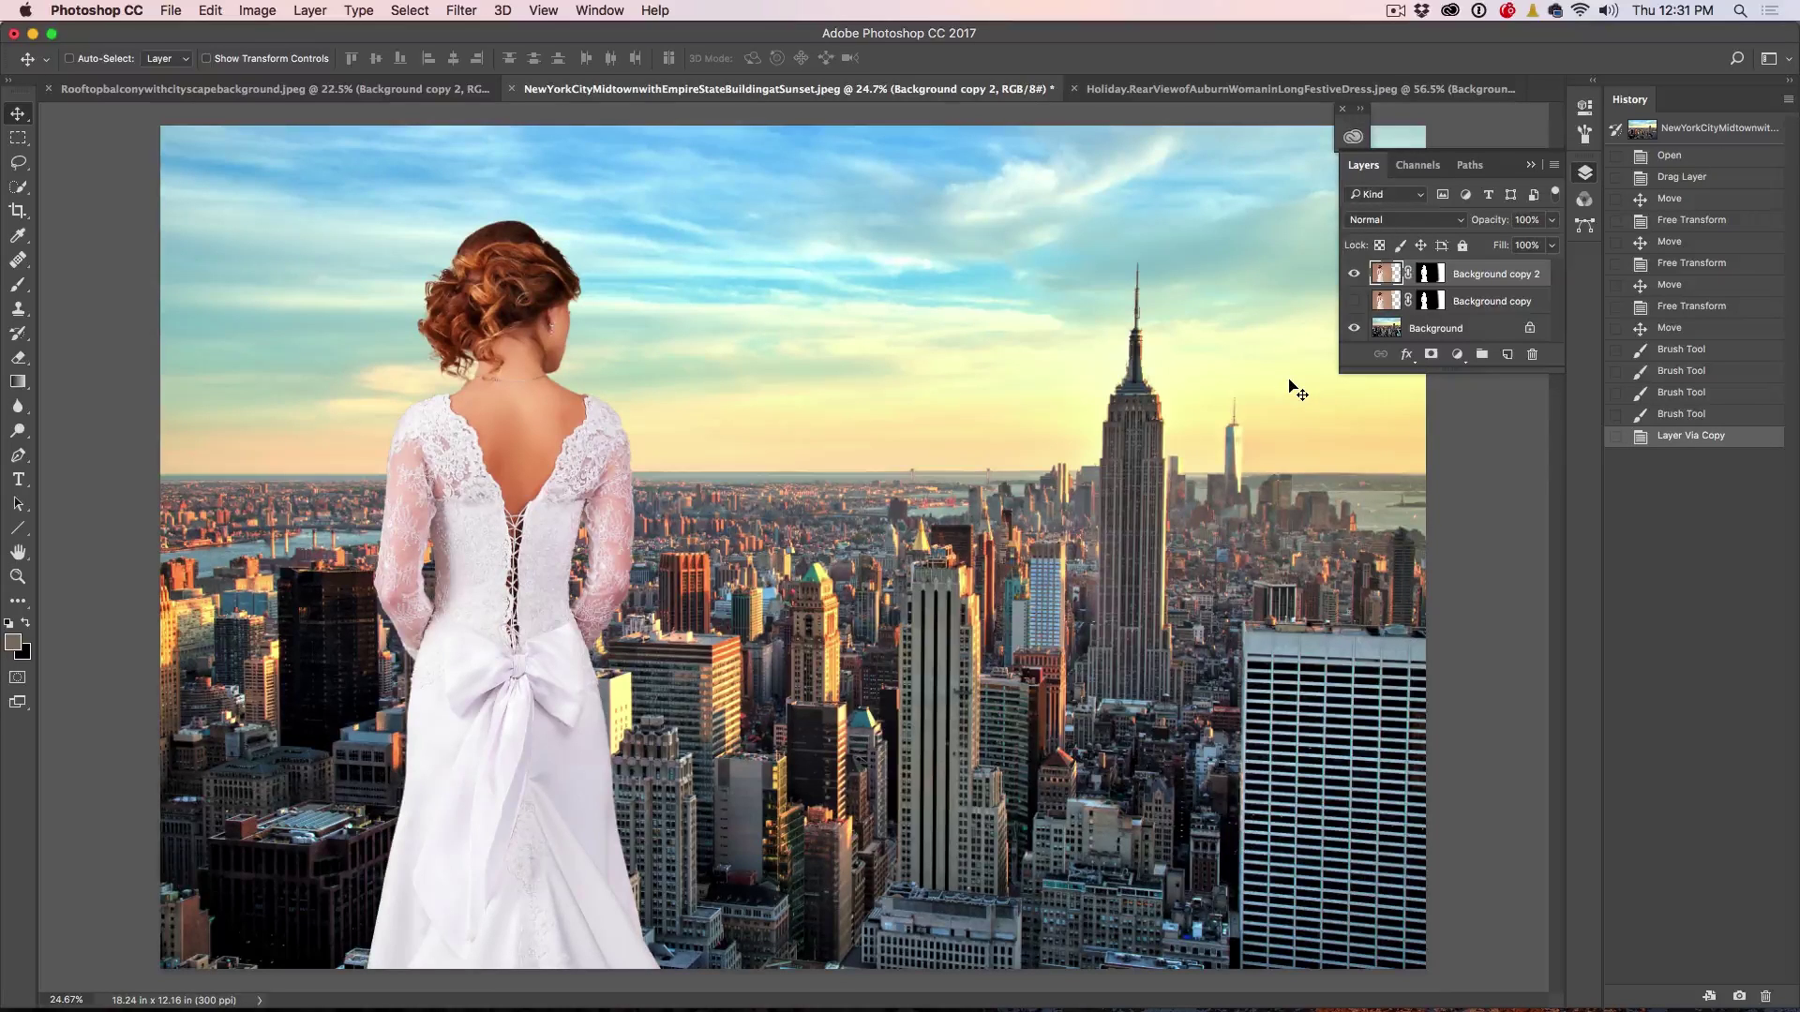
# Discard a wide sky marquee and draw a small rectangular selection instead
pyautogui.click(20, 138)
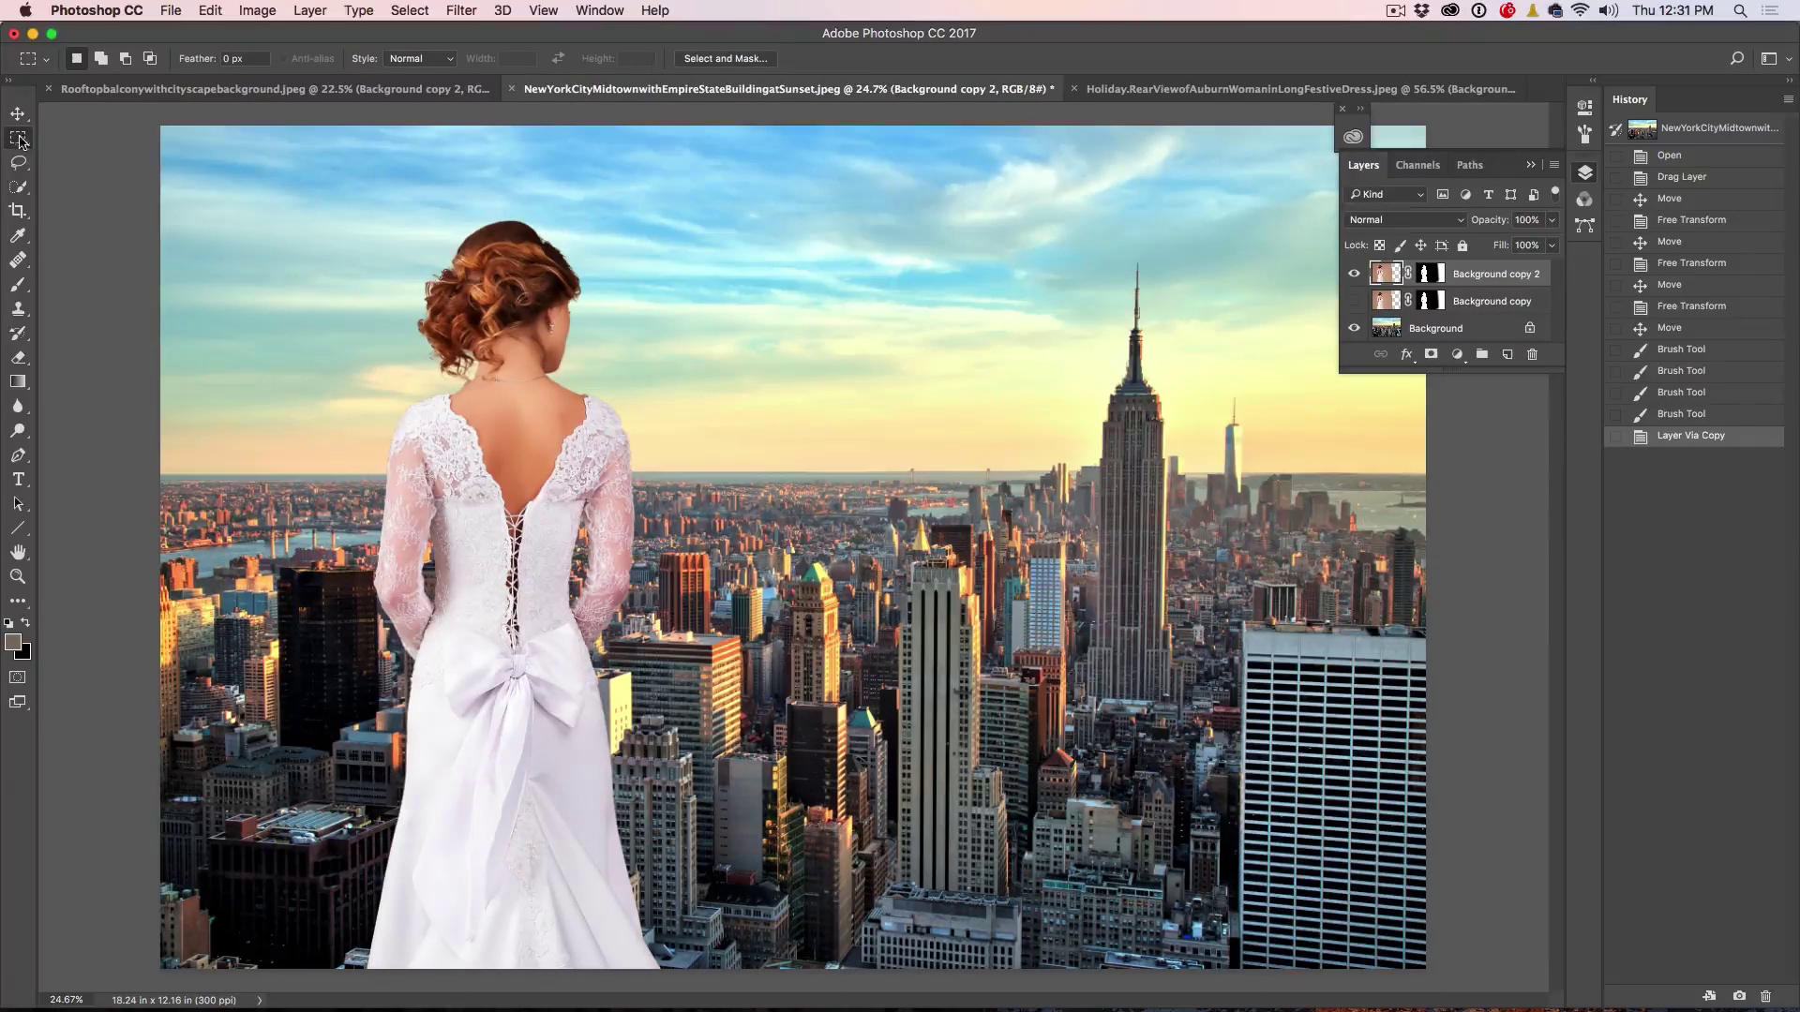
pyautogui.moveTo(664, 416); pyautogui.dragTo(1066, 453)
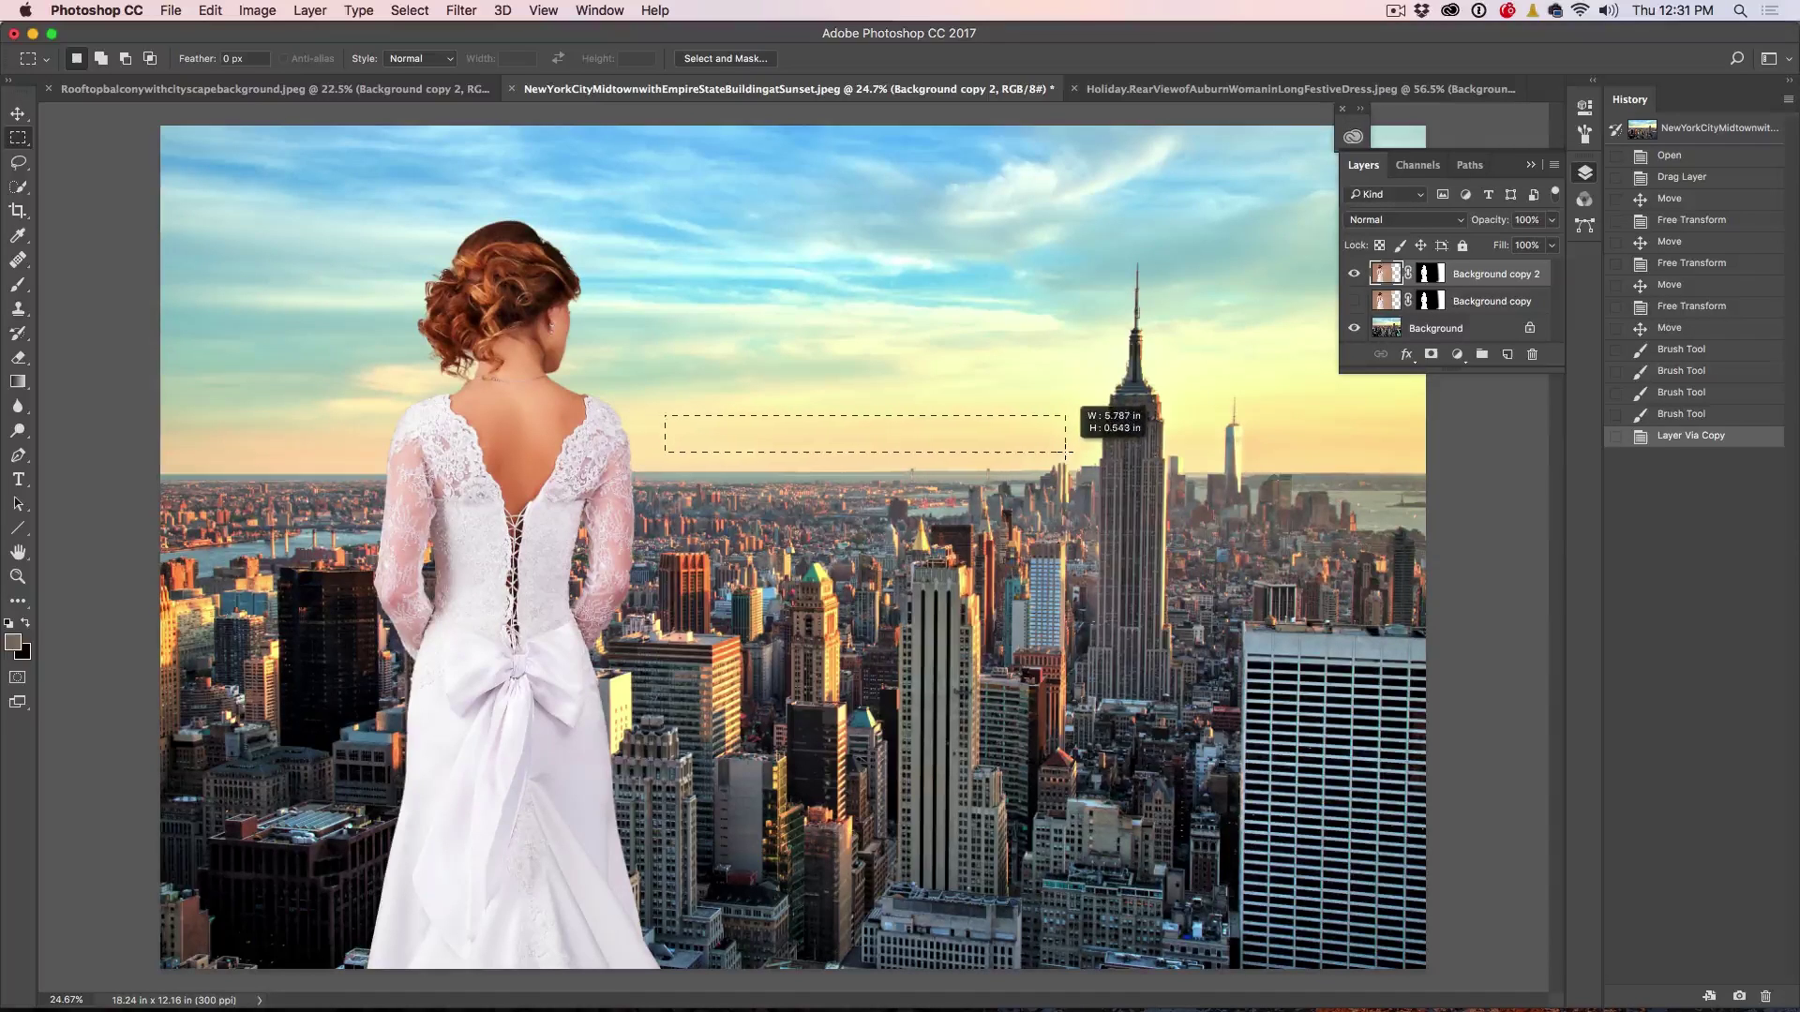
pyautogui.moveTo(1069, 453); pyautogui.dragTo(1066, 453)
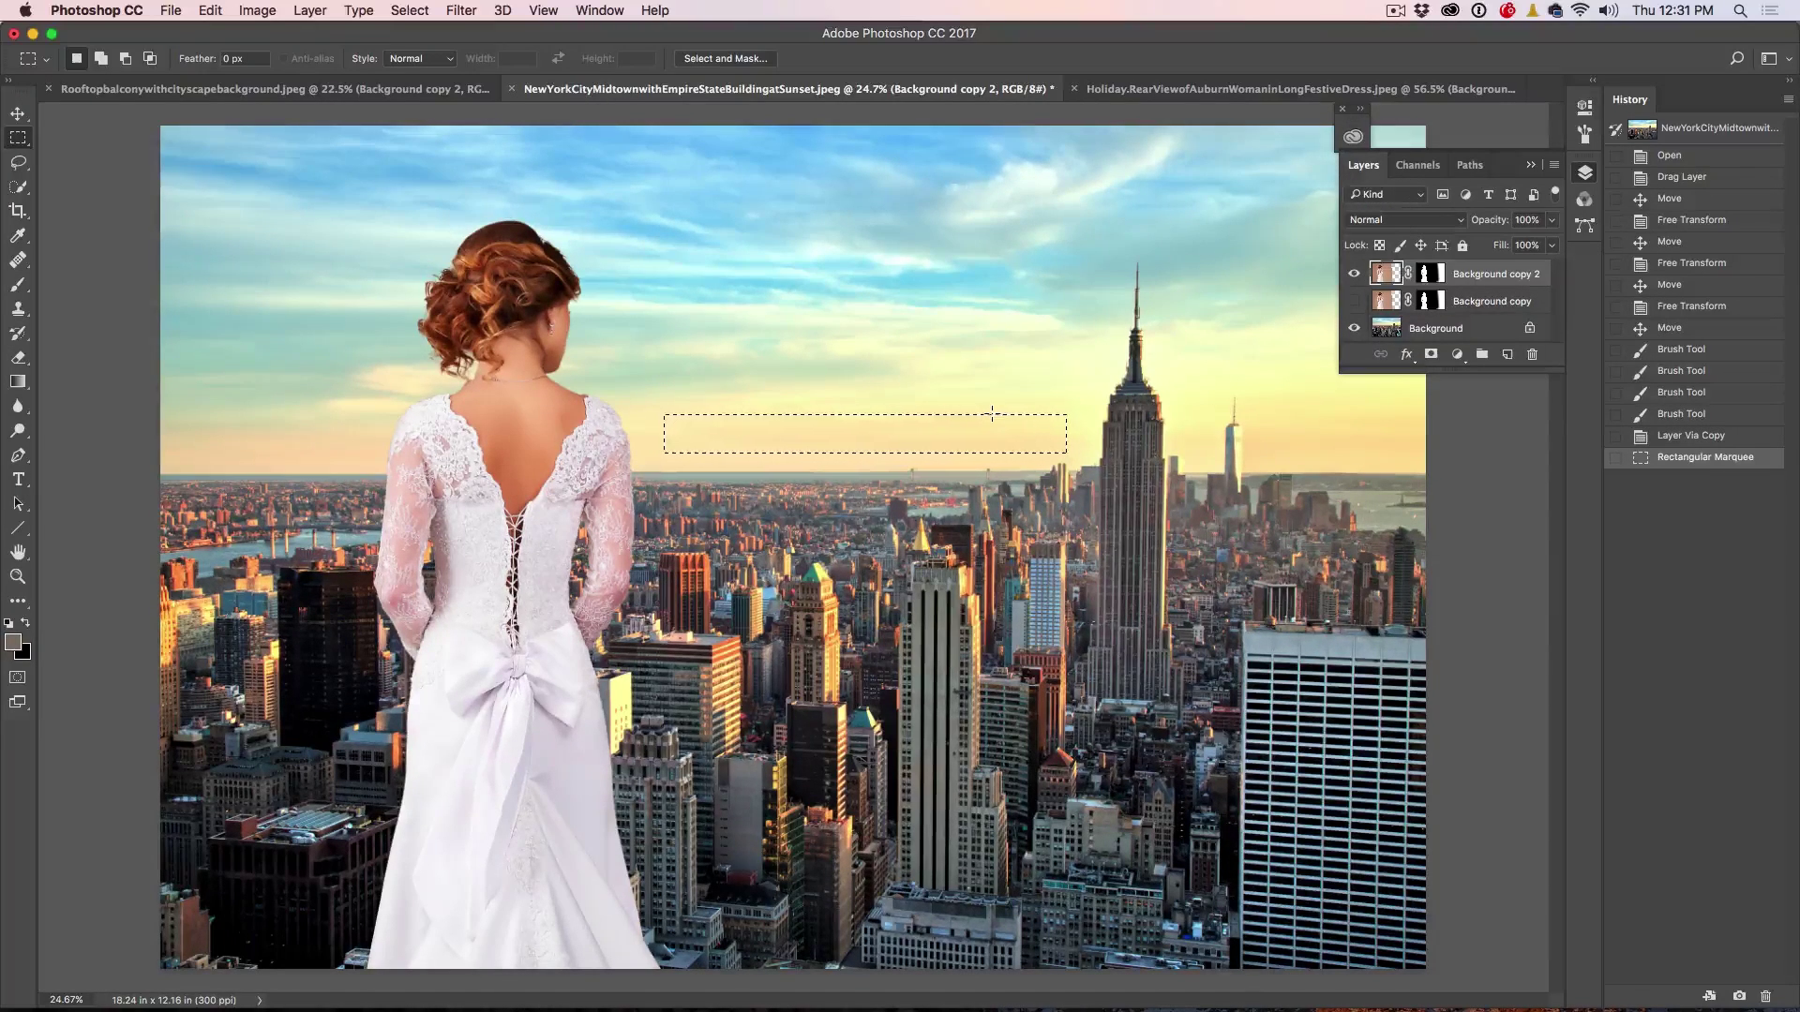
pyautogui.click(978, 433)
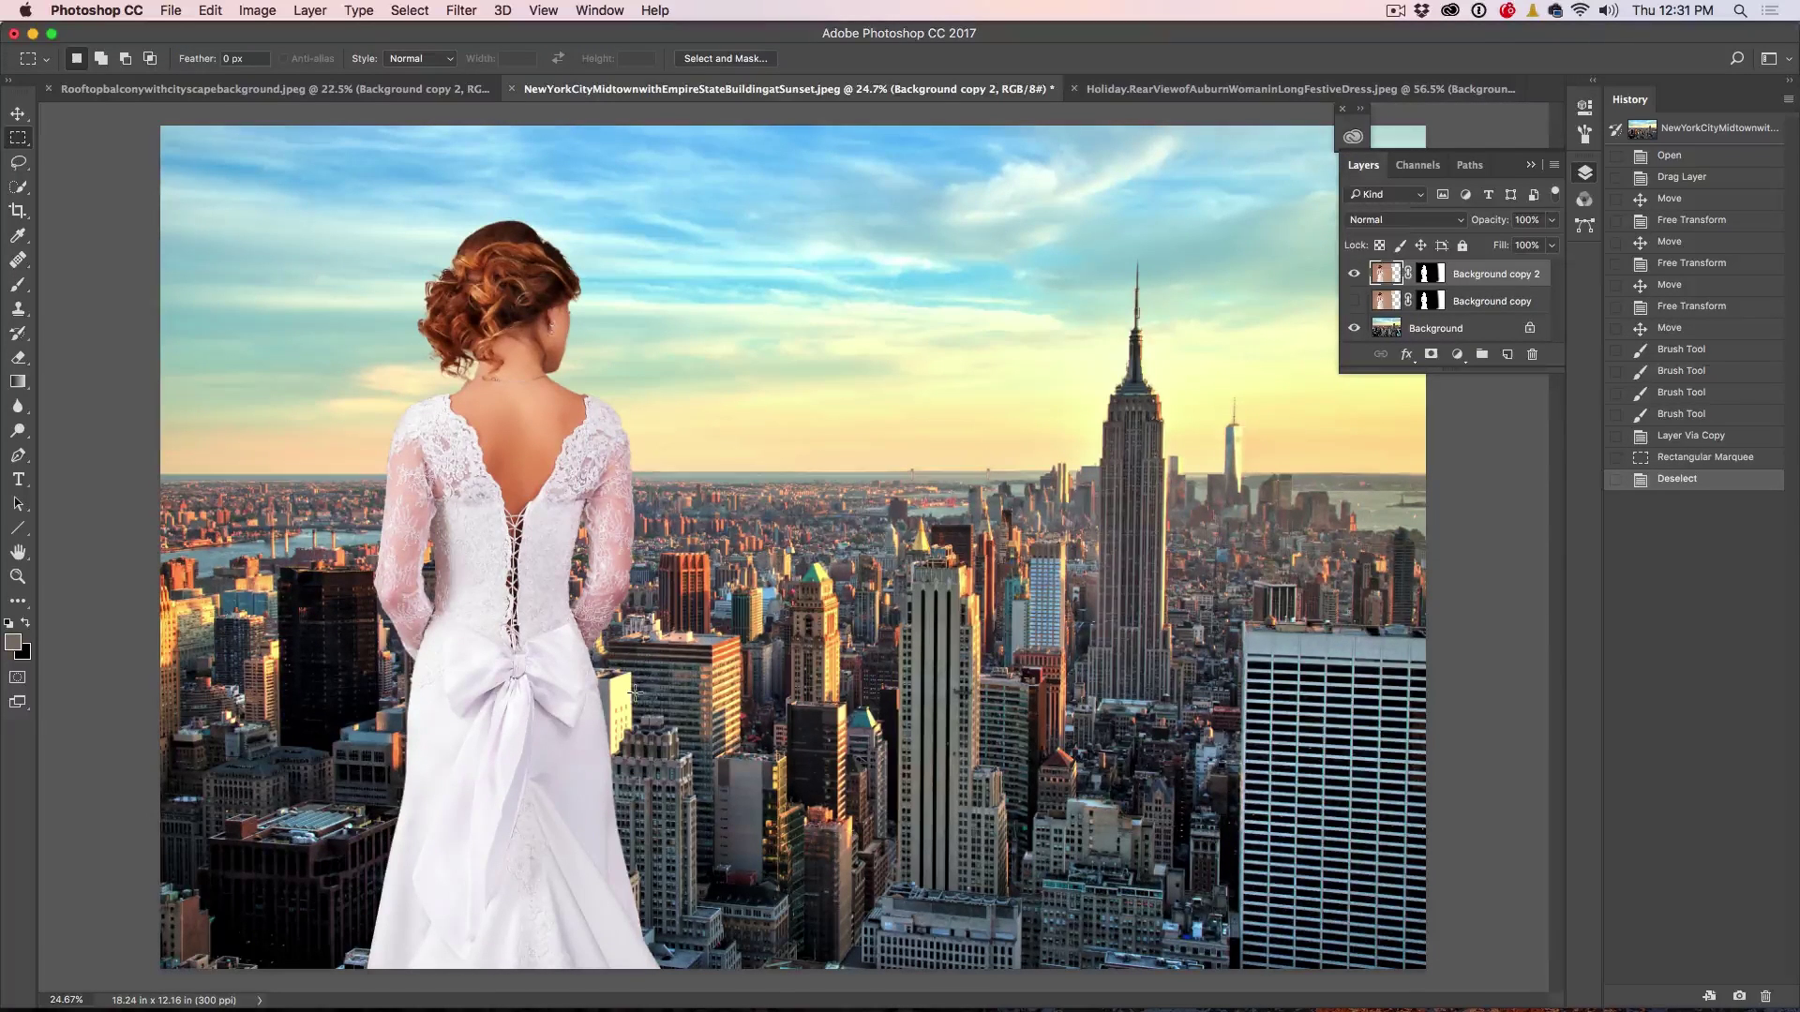
pyautogui.moveTo(615, 684); pyautogui.dragTo(628, 697)
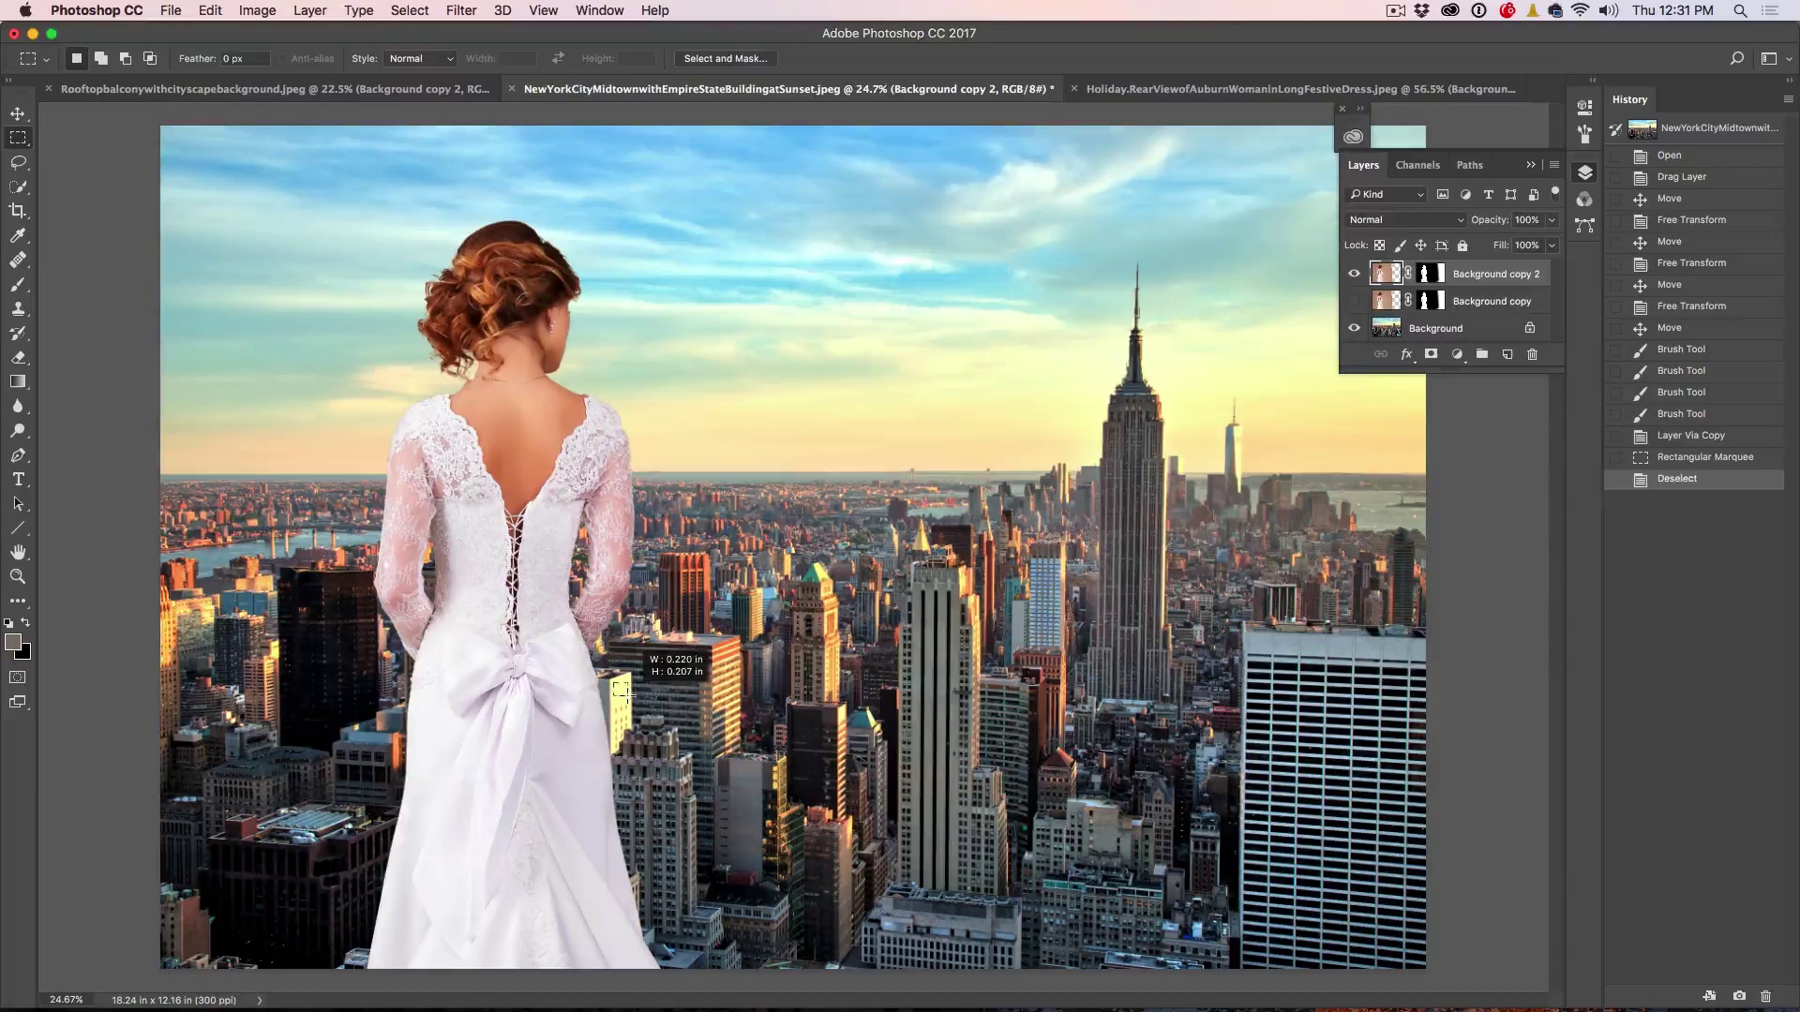
pyautogui.moveTo(629, 696); pyautogui.dragTo(626, 692)
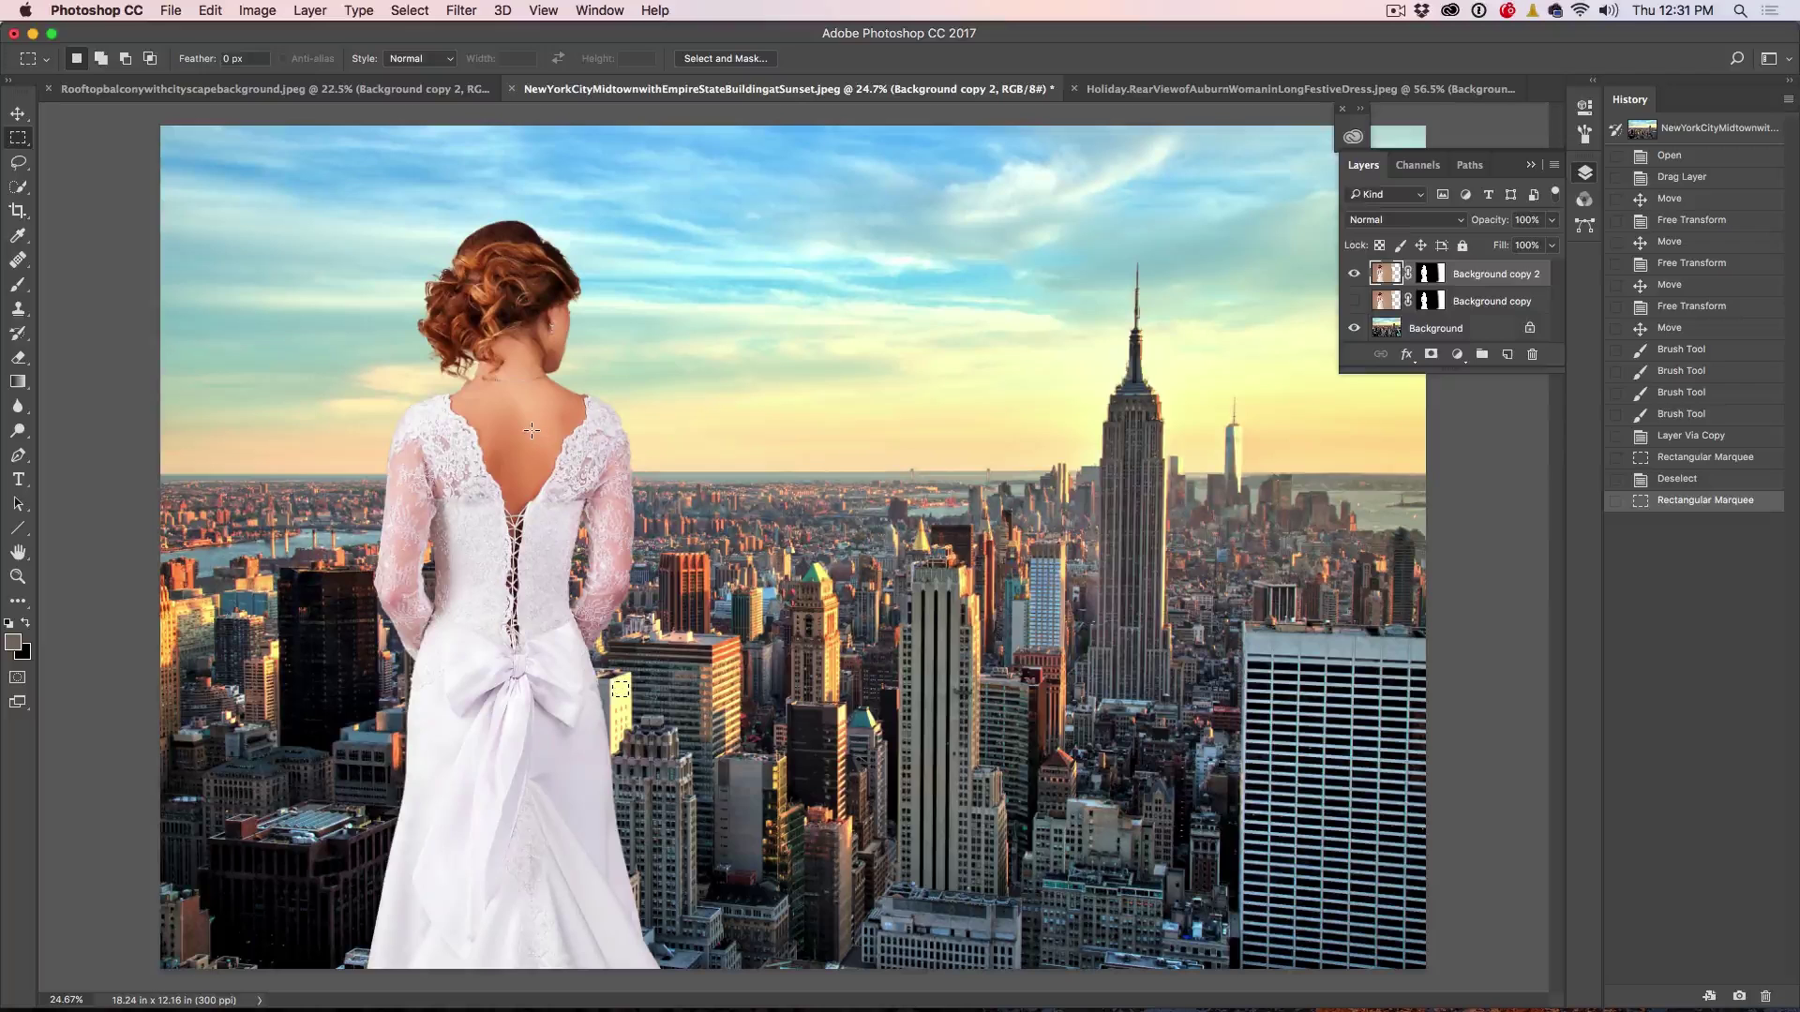
pyautogui.click(258, 9)
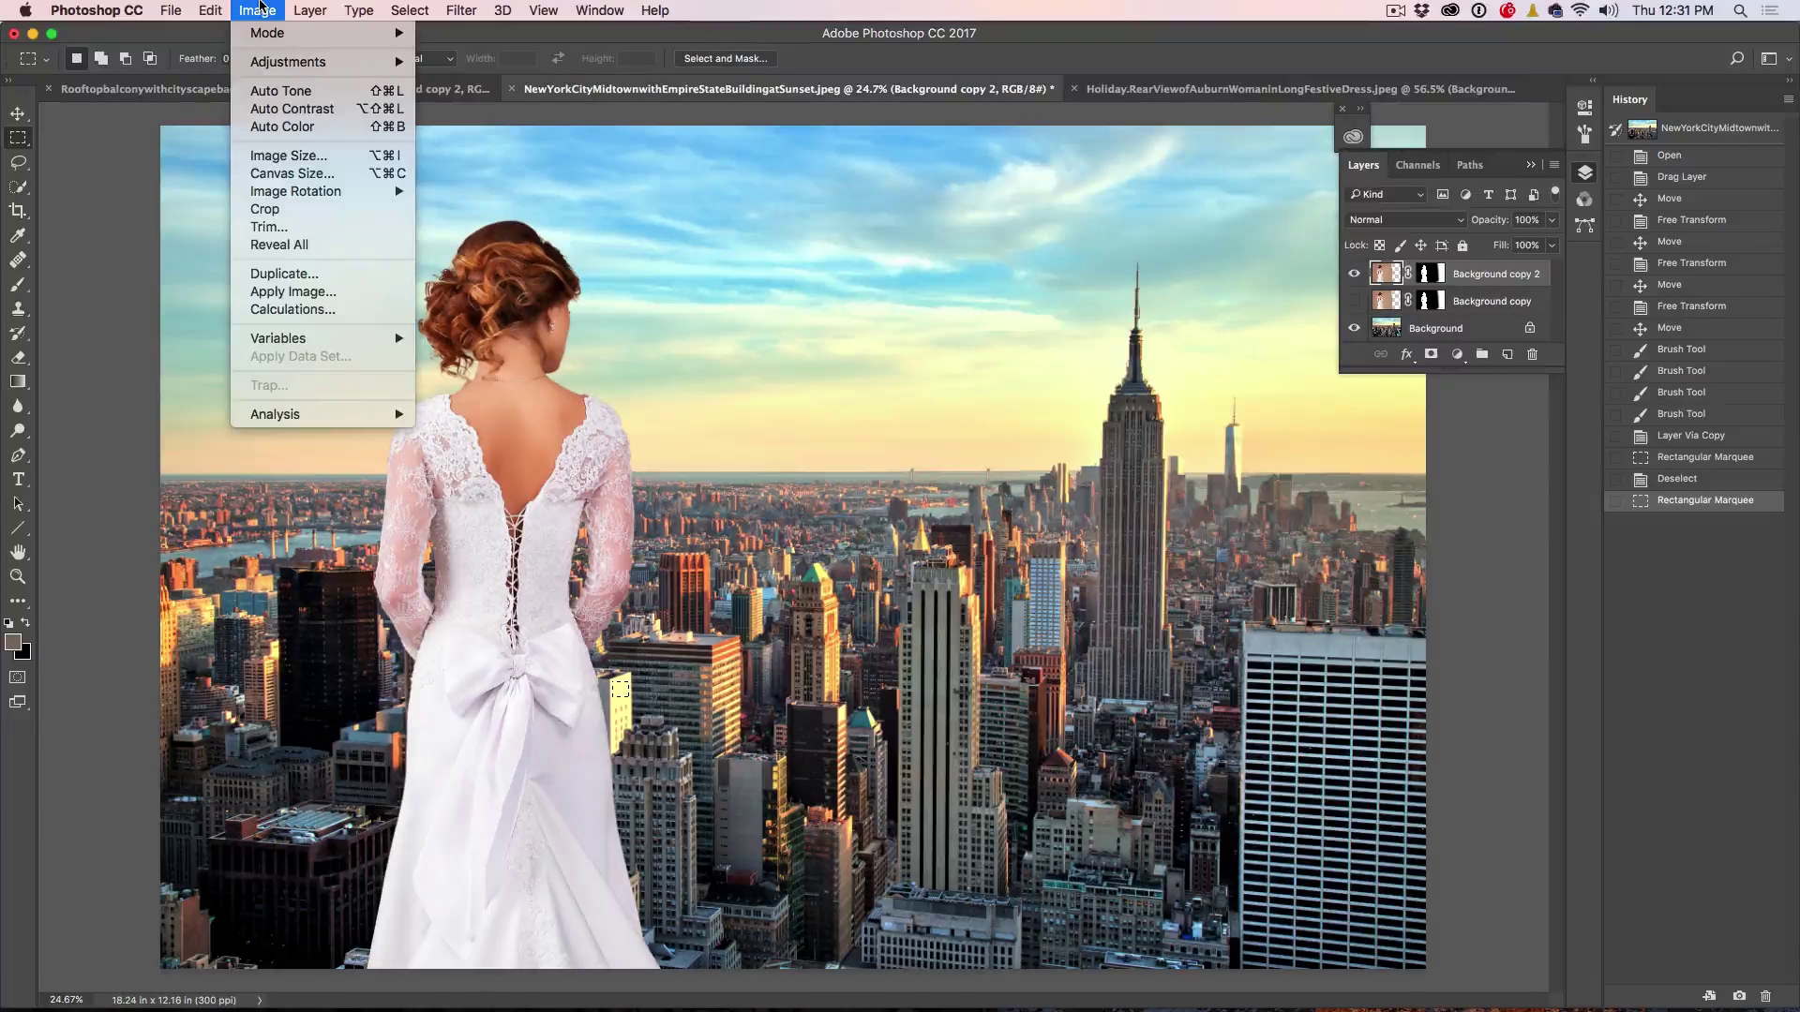
pyautogui.moveTo(288, 63)
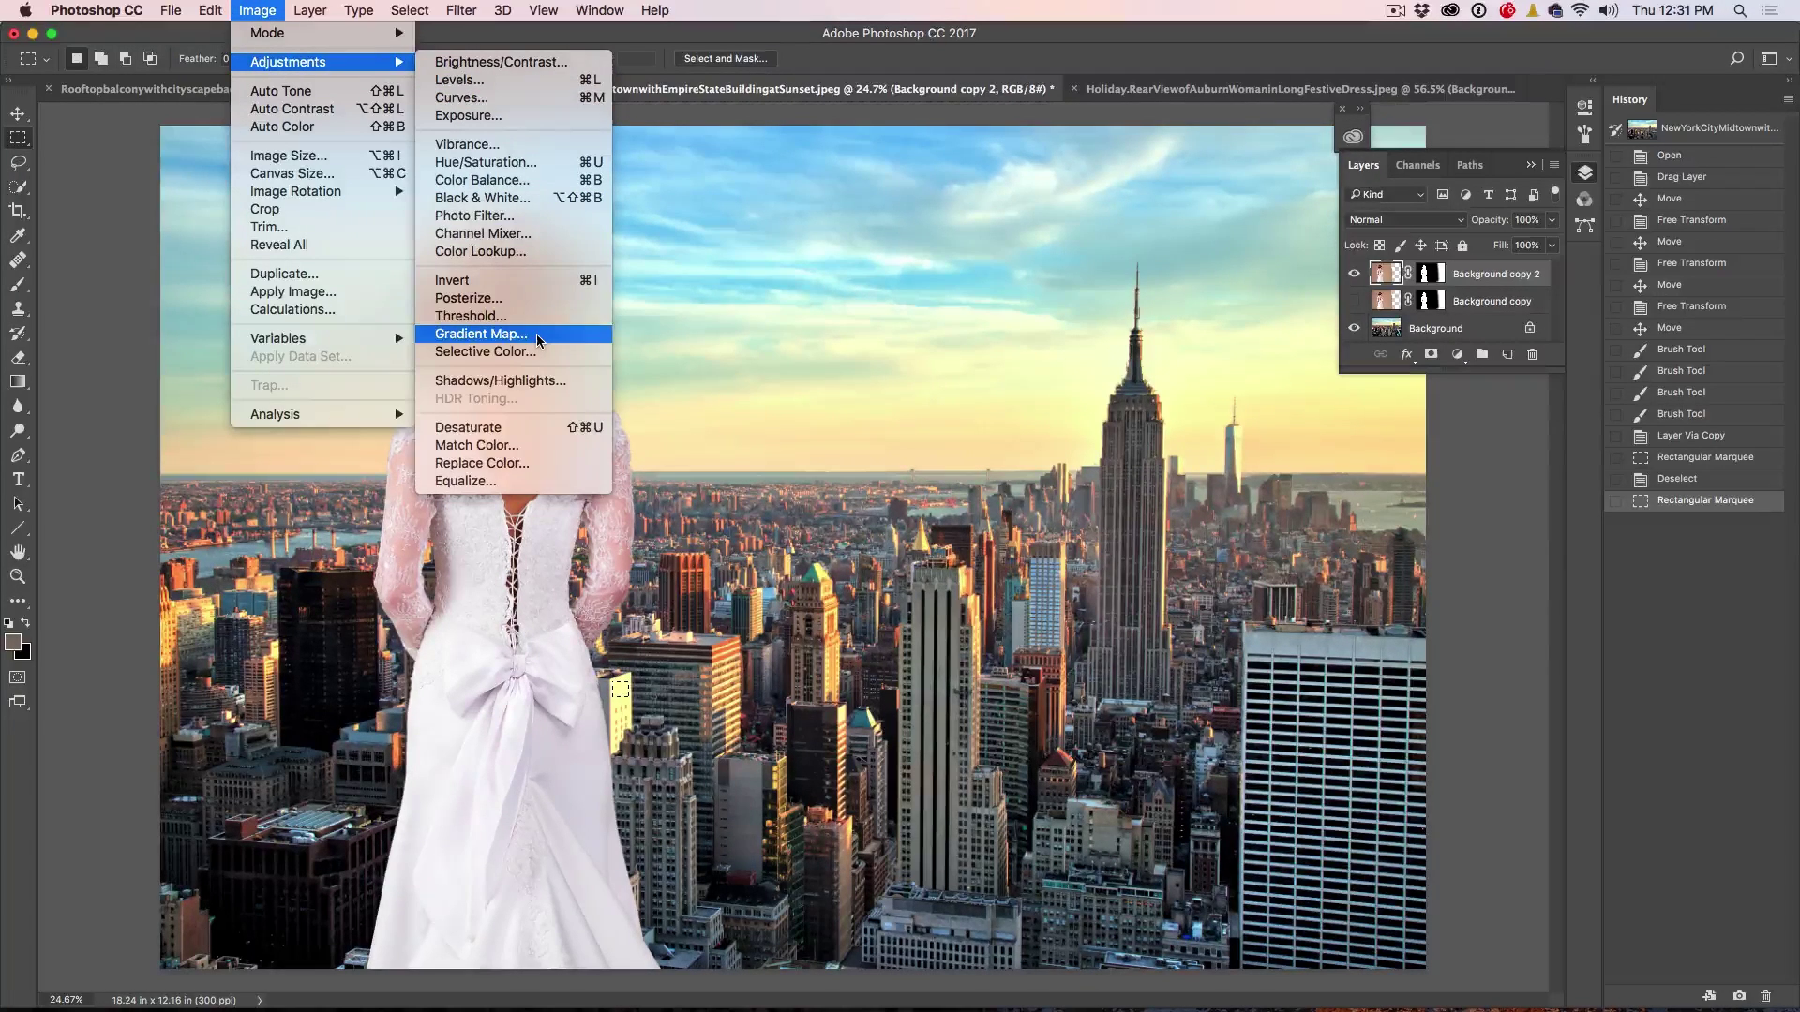
# Match Color from the NYC Background layer, Ignore Selection on, Use Selection in Target off
pyautogui.click(533, 444)
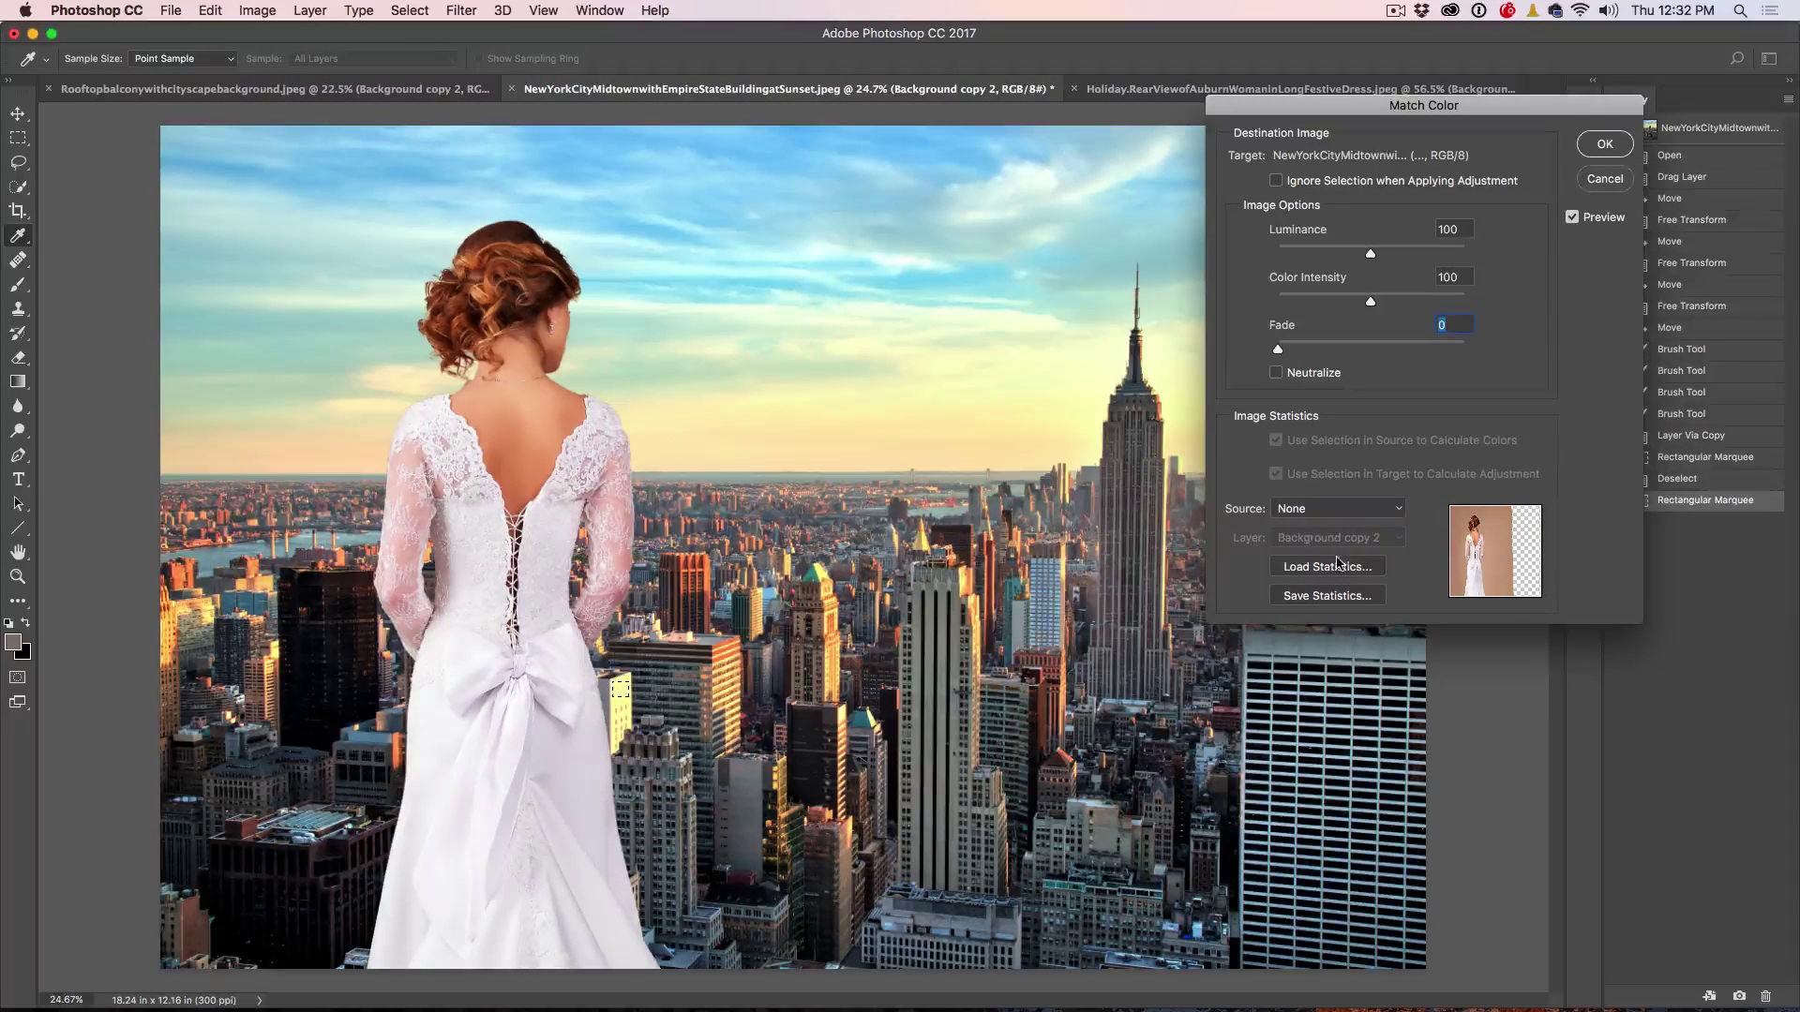
pyautogui.click(1335, 509)
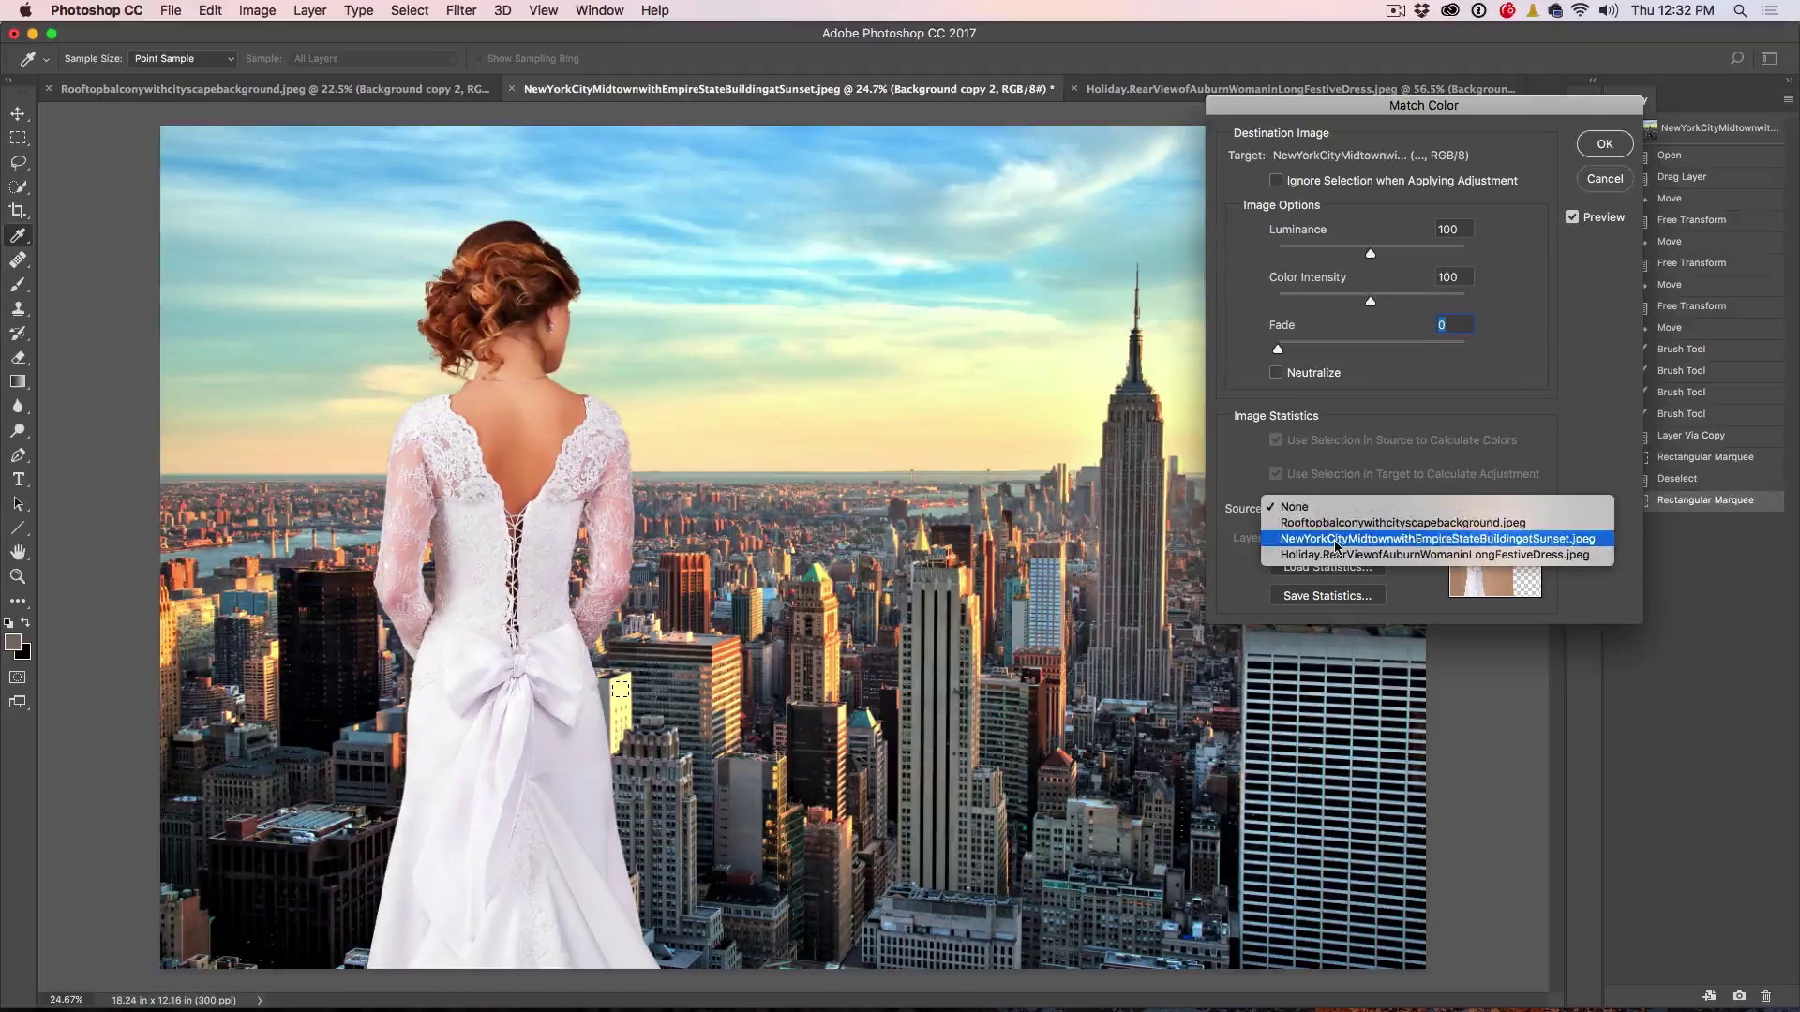
pyautogui.click(1337, 538)
pyautogui.click(1336, 539)
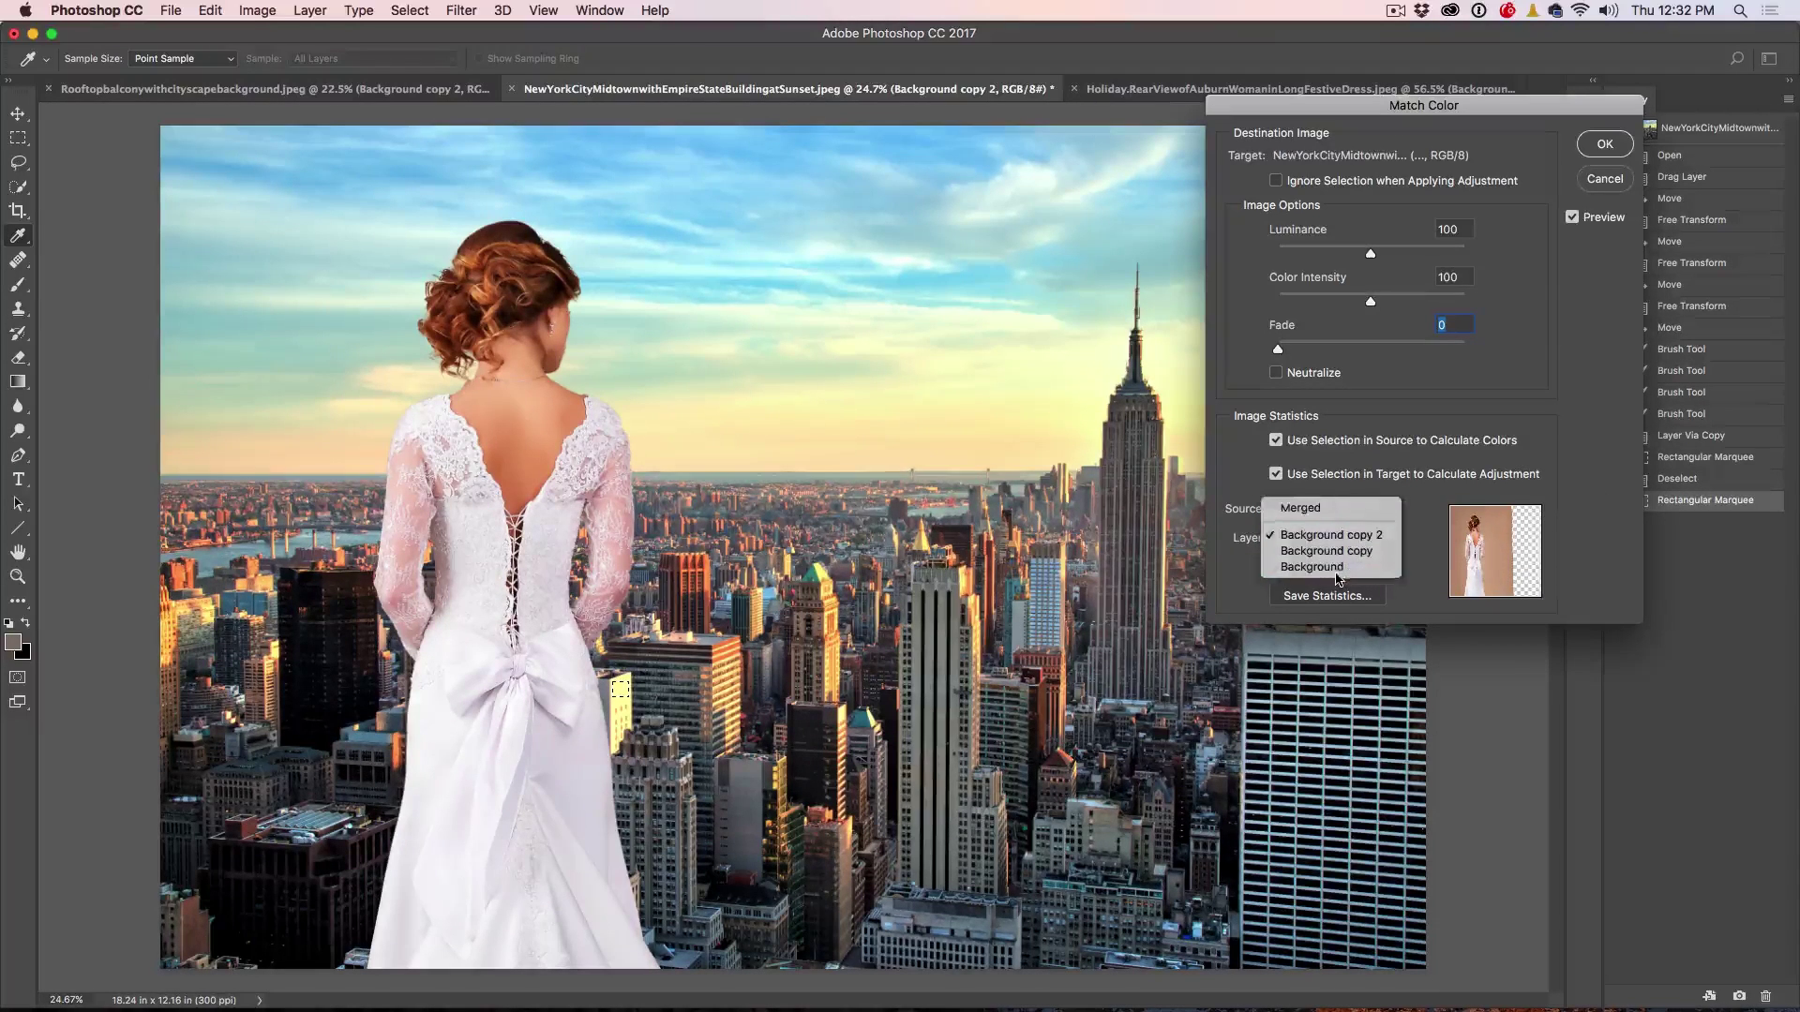
pyautogui.click(1329, 566)
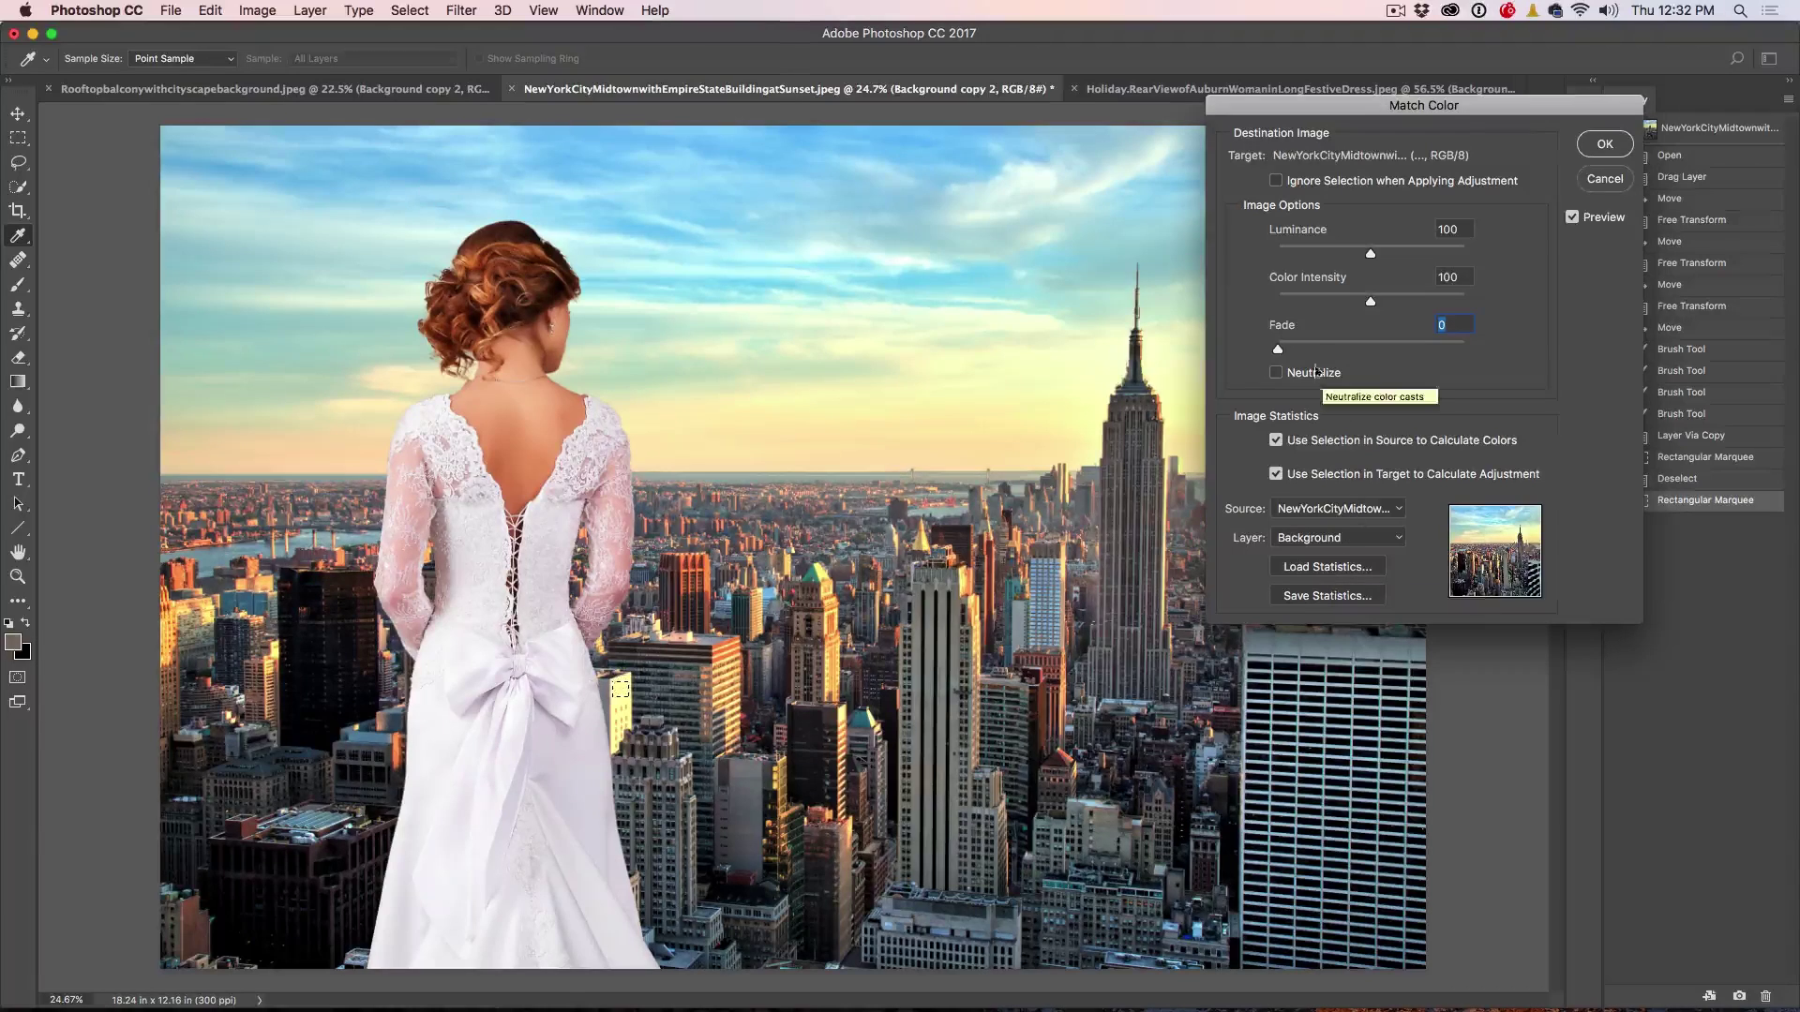
pyautogui.click(1276, 180)
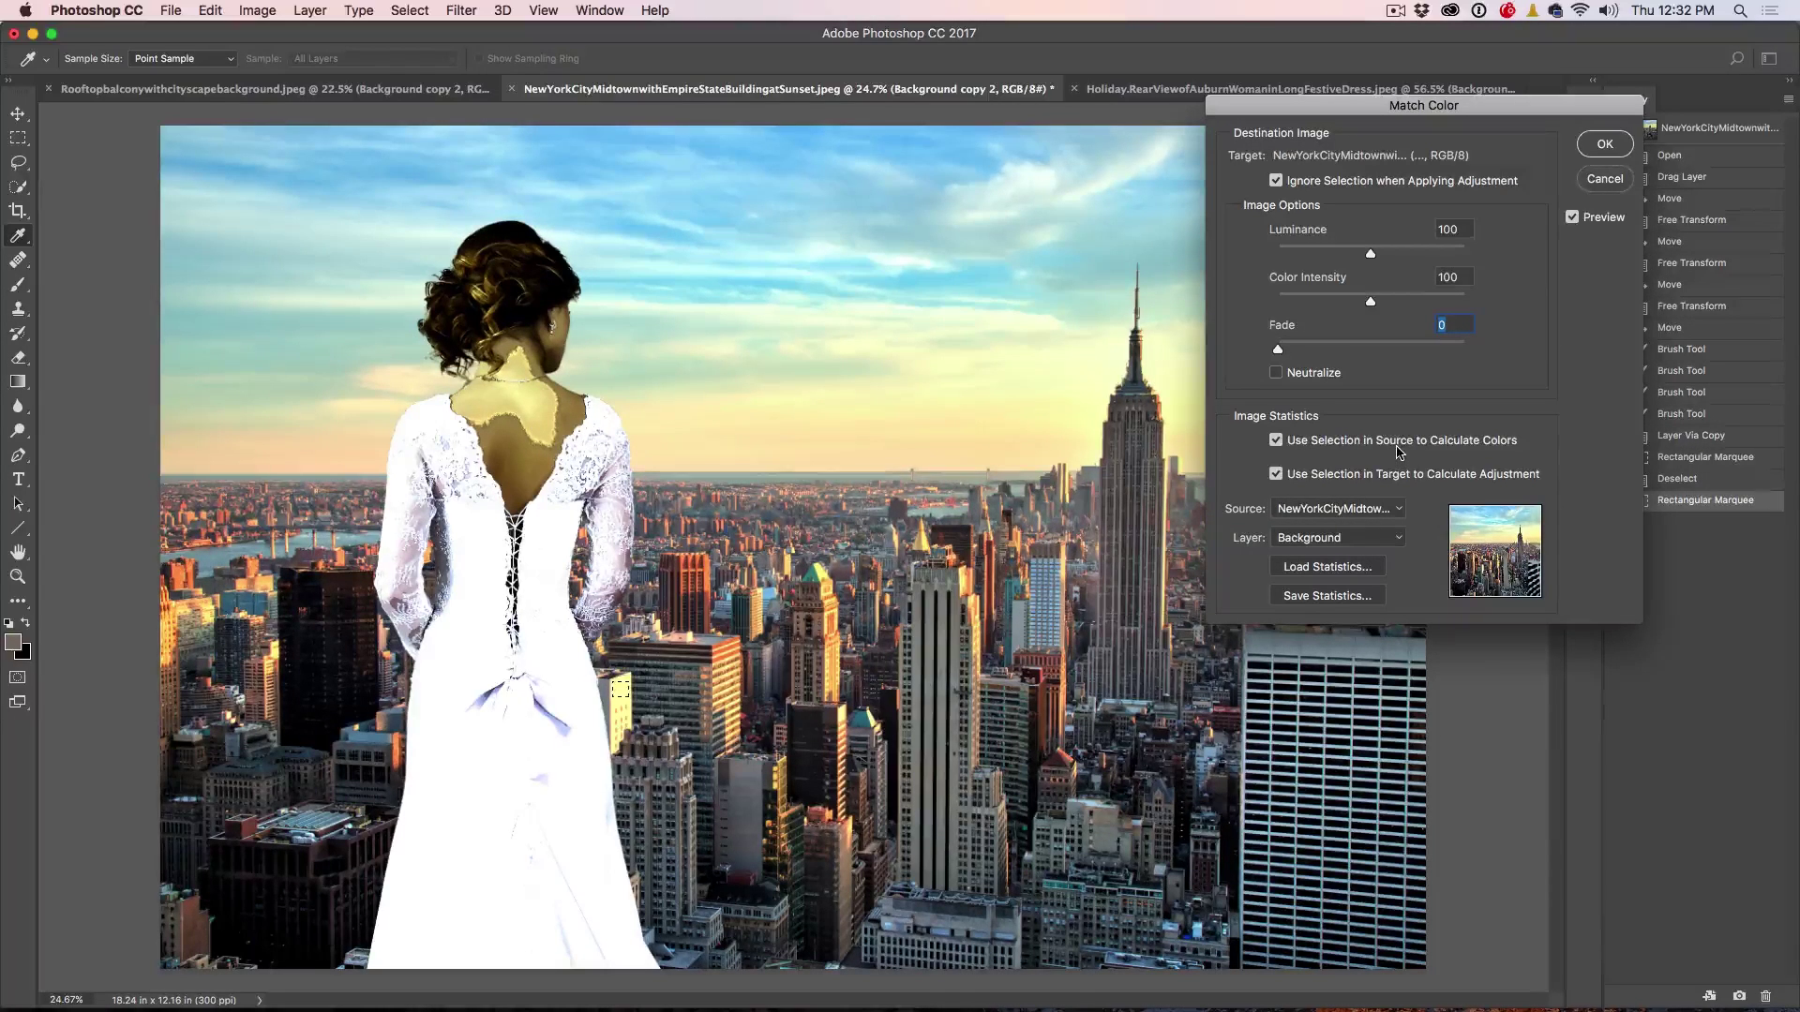
pyautogui.click(1277, 473)
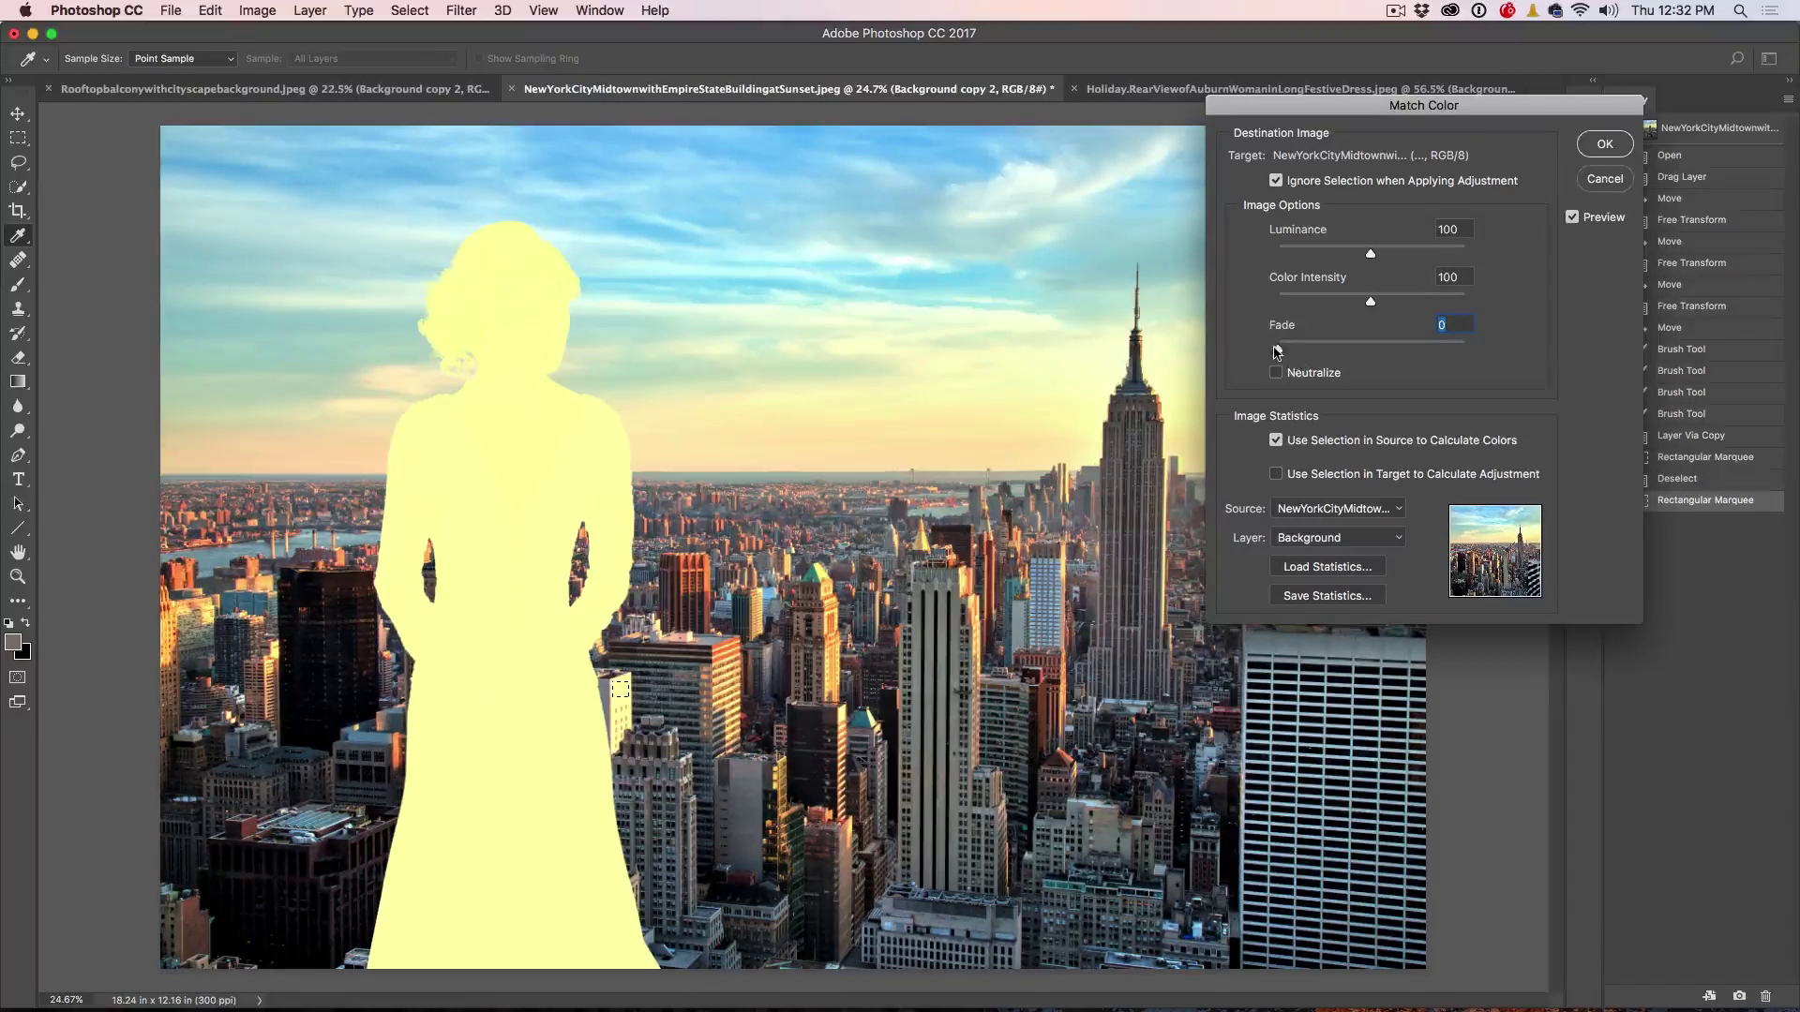
# Set Fade 71, Color Intensity 117 and Luminance 67, then commit the match
pyautogui.moveTo(1276, 348)
pyautogui.mouseDown()
pyautogui.moveTo(1465, 349)
pyautogui.moveTo(1416, 348)
pyautogui.mouseUp()
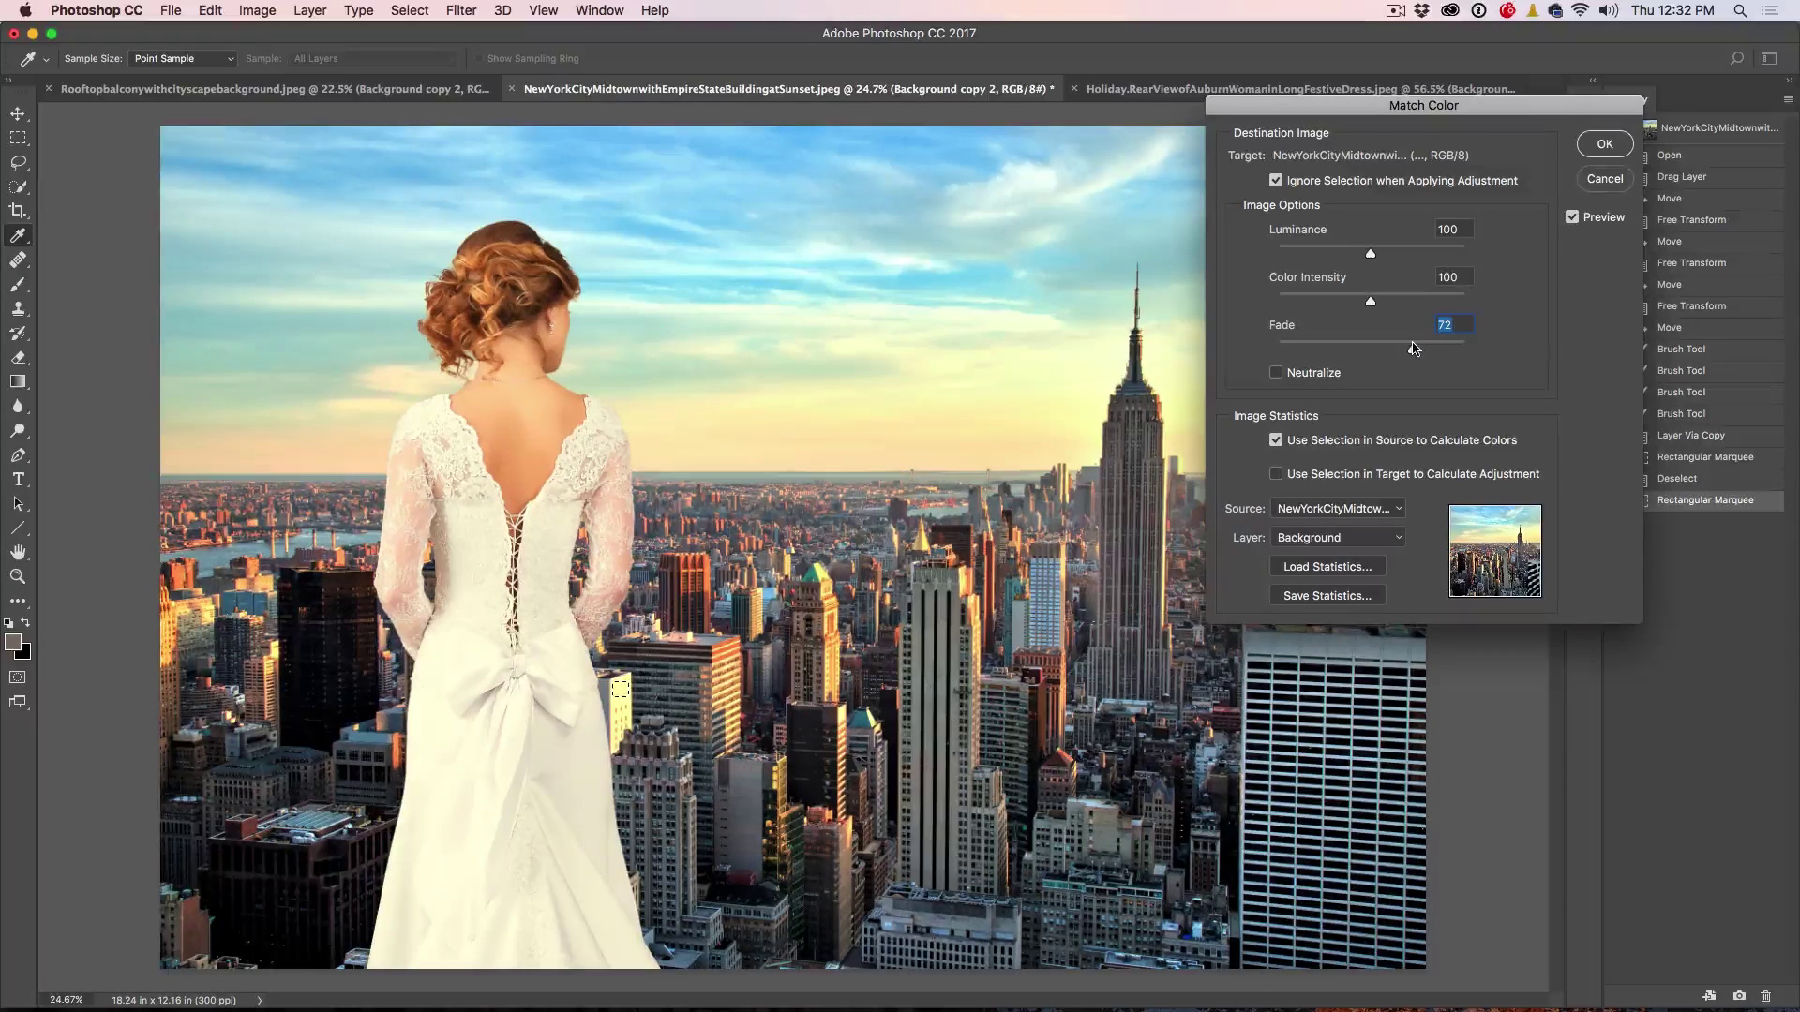
pyautogui.moveTo(1371, 301)
pyautogui.mouseDown()
pyautogui.moveTo(1401, 302)
pyautogui.moveTo(1379, 303)
pyautogui.mouseUp()
pyautogui.moveTo(1369, 253); pyautogui.dragTo(1320, 254)
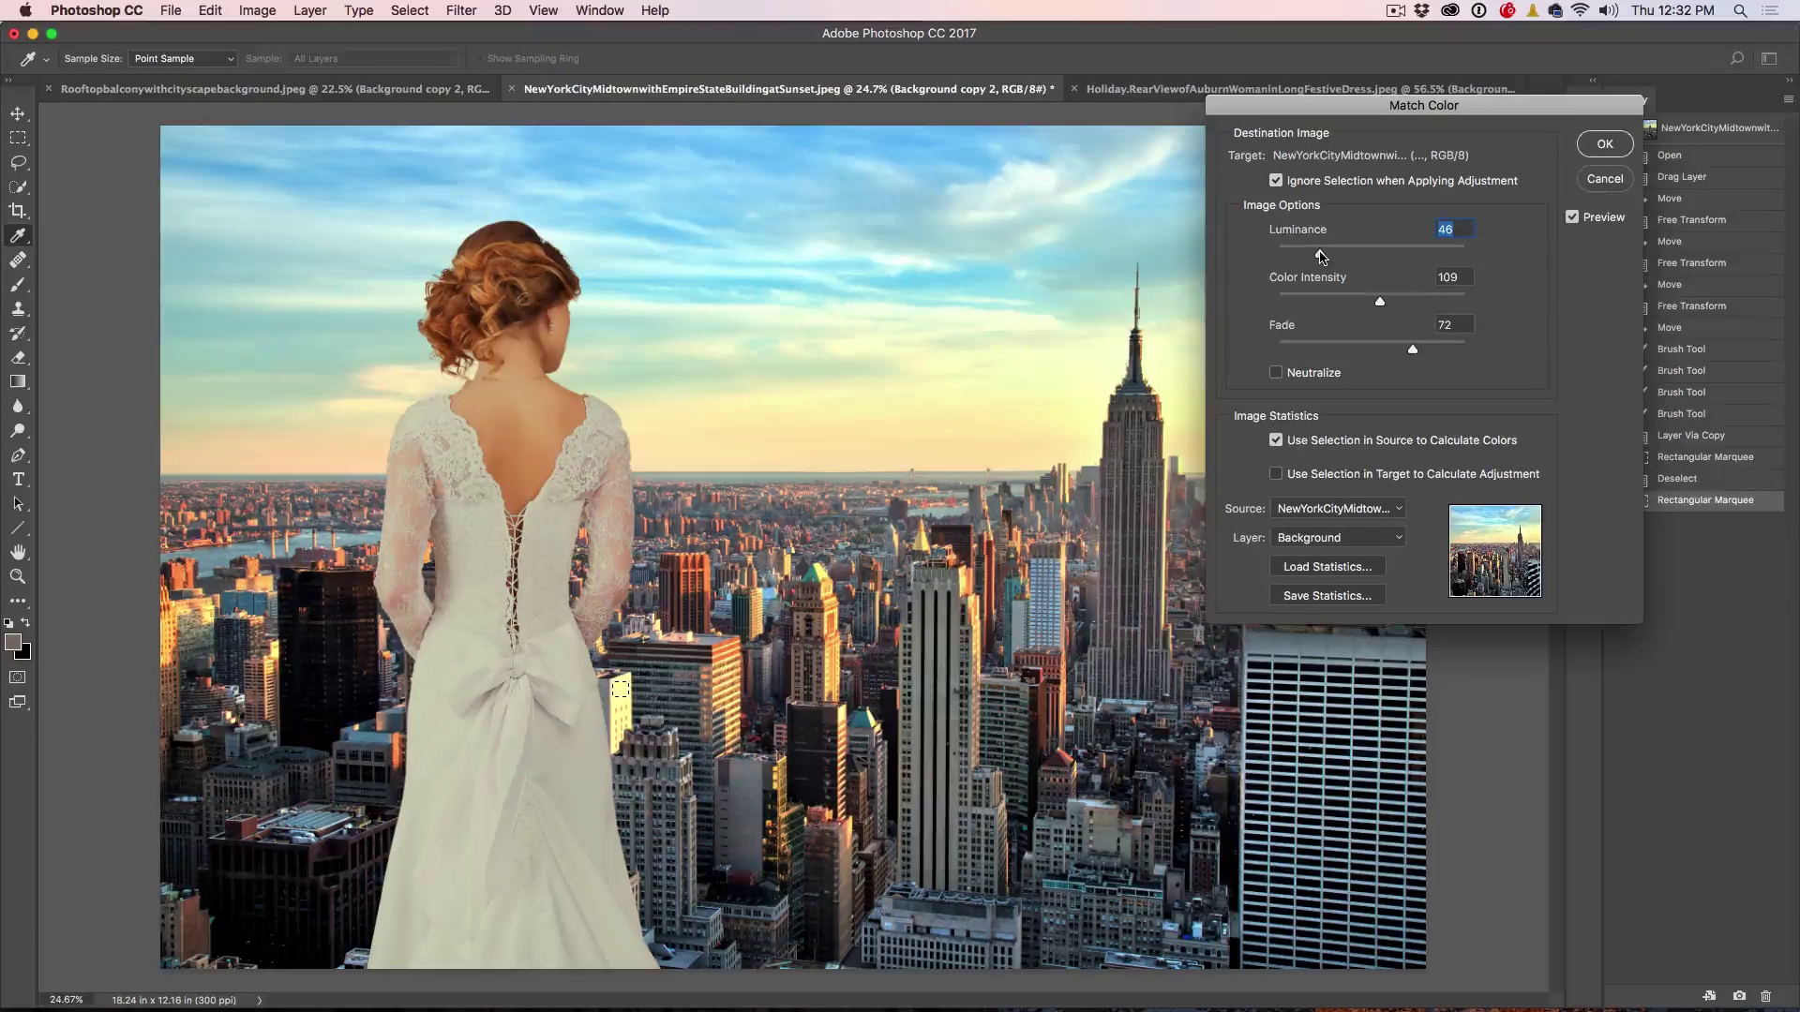
pyautogui.moveTo(1320, 254)
pyautogui.mouseDown()
pyautogui.moveTo(1392, 303)
pyautogui.moveTo(1373, 302)
pyautogui.moveTo(1405, 302)
pyautogui.moveTo(1386, 302)
pyautogui.moveTo(1440, 349)
pyautogui.moveTo(1333, 348)
pyautogui.moveTo(1409, 350)
pyautogui.mouseUp()
pyautogui.moveTo(1328, 254); pyautogui.dragTo(1340, 255)
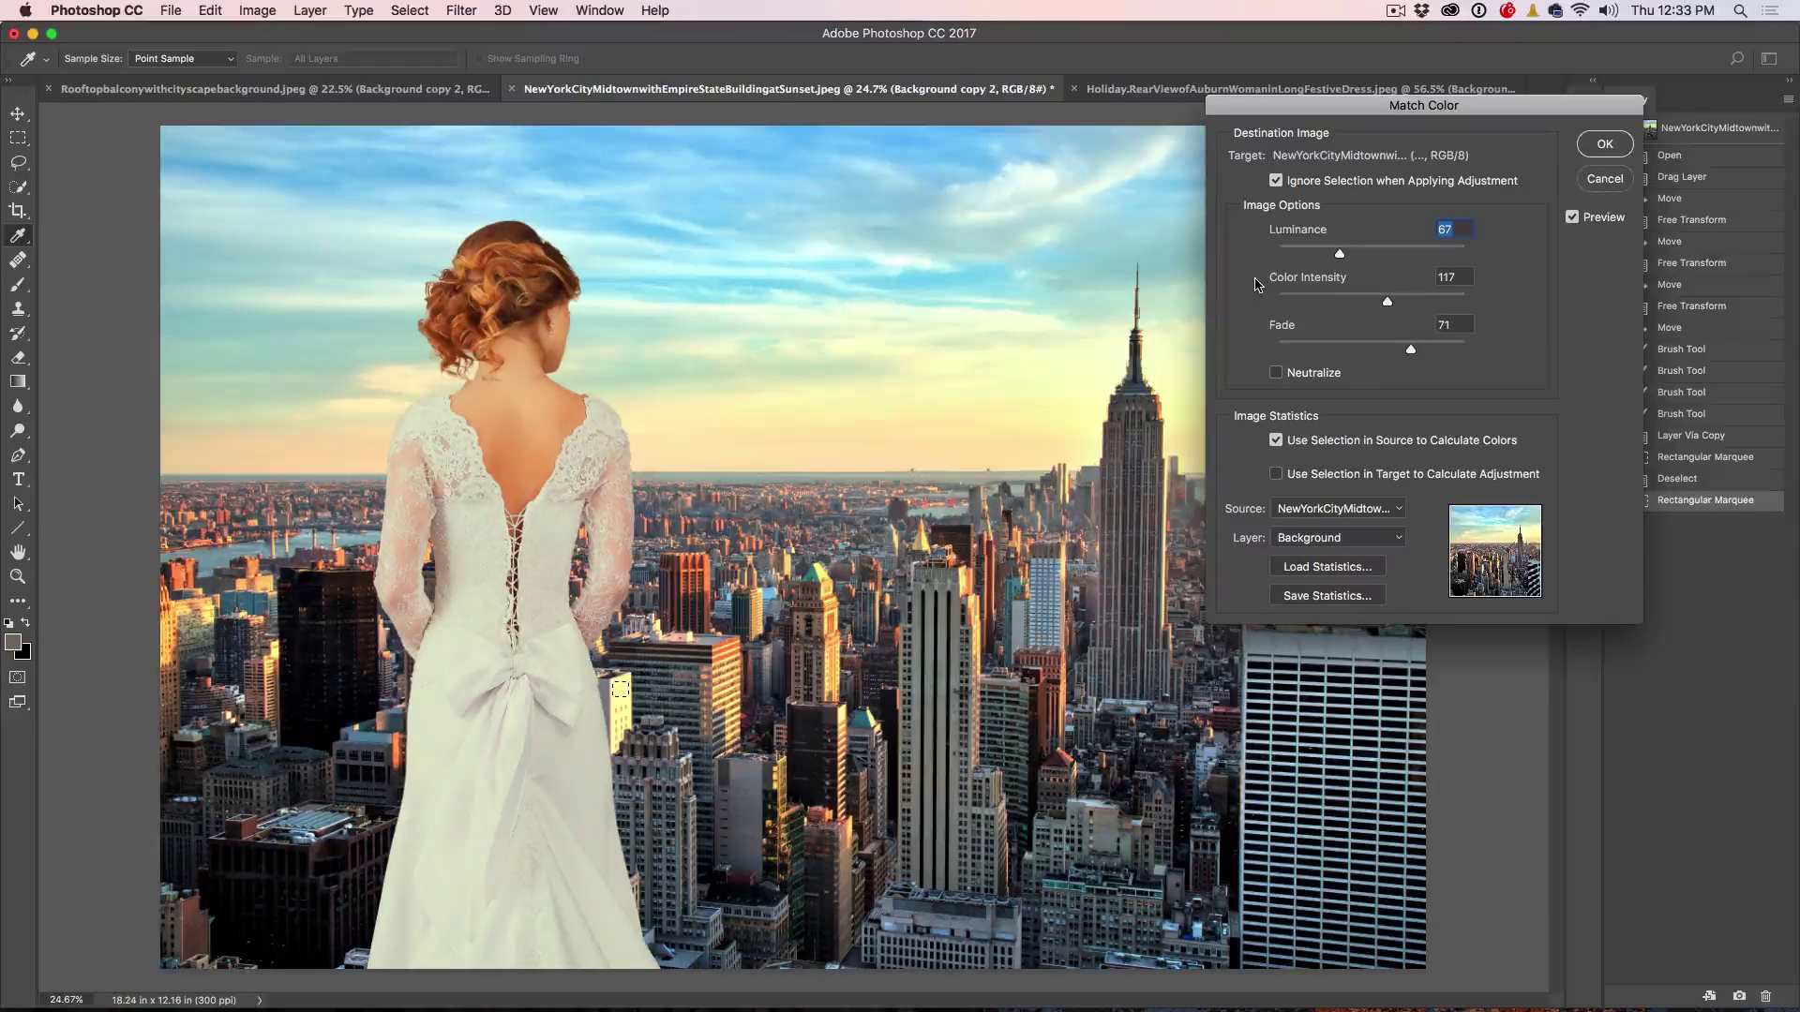
pyautogui.click(1602, 145)
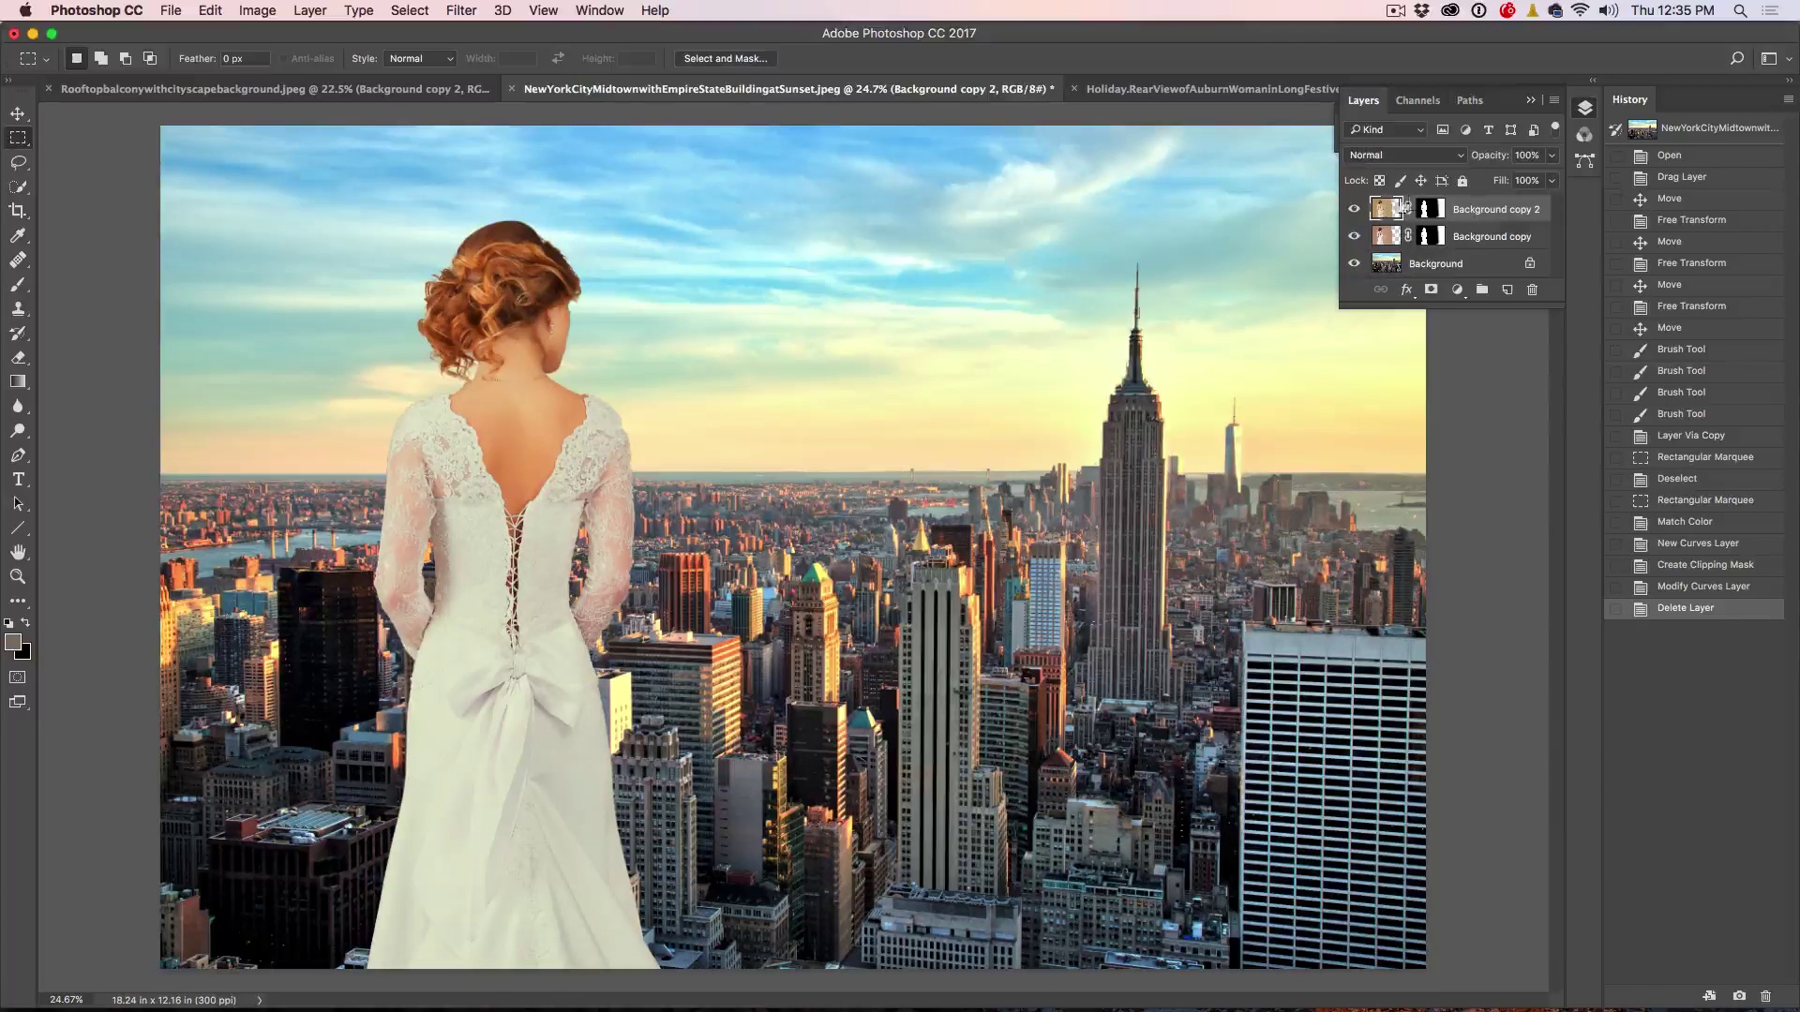
# Target Background copy 2's pixels and add a Curves adjustment layer clipped to it
pyautogui.click(1382, 209)
pyautogui.click(1457, 290)
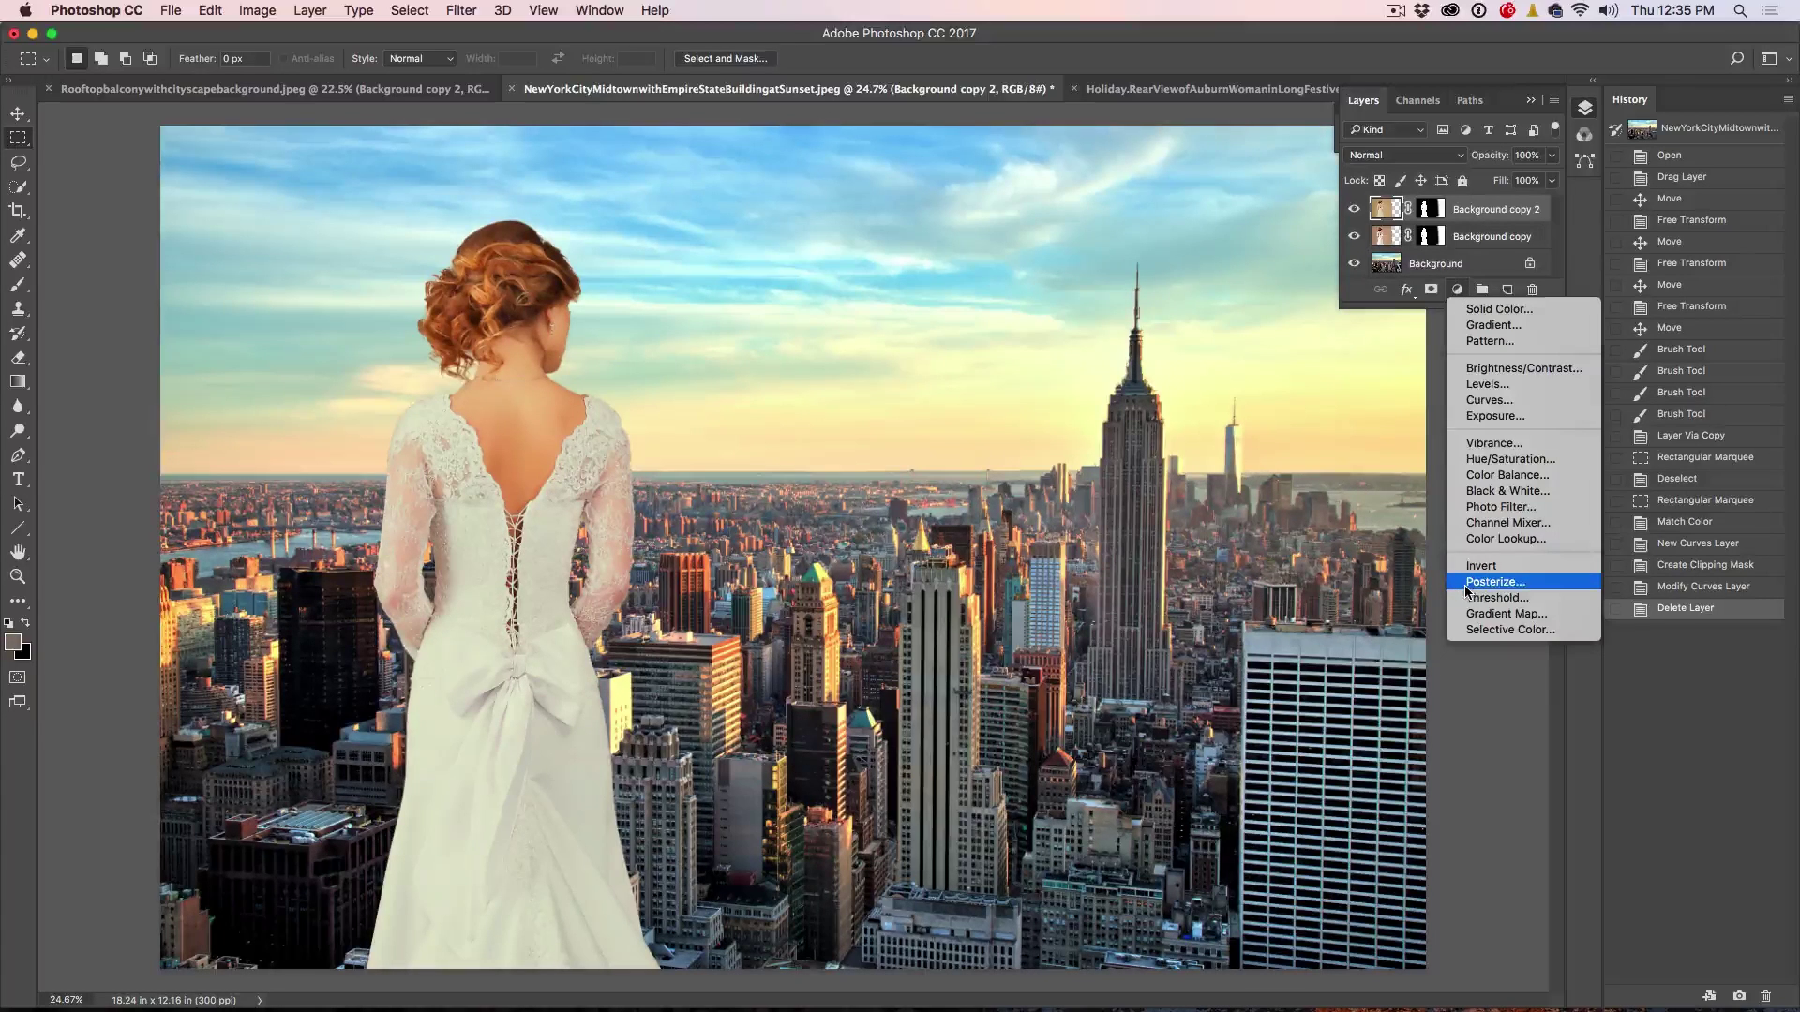
pyautogui.click(1489, 400)
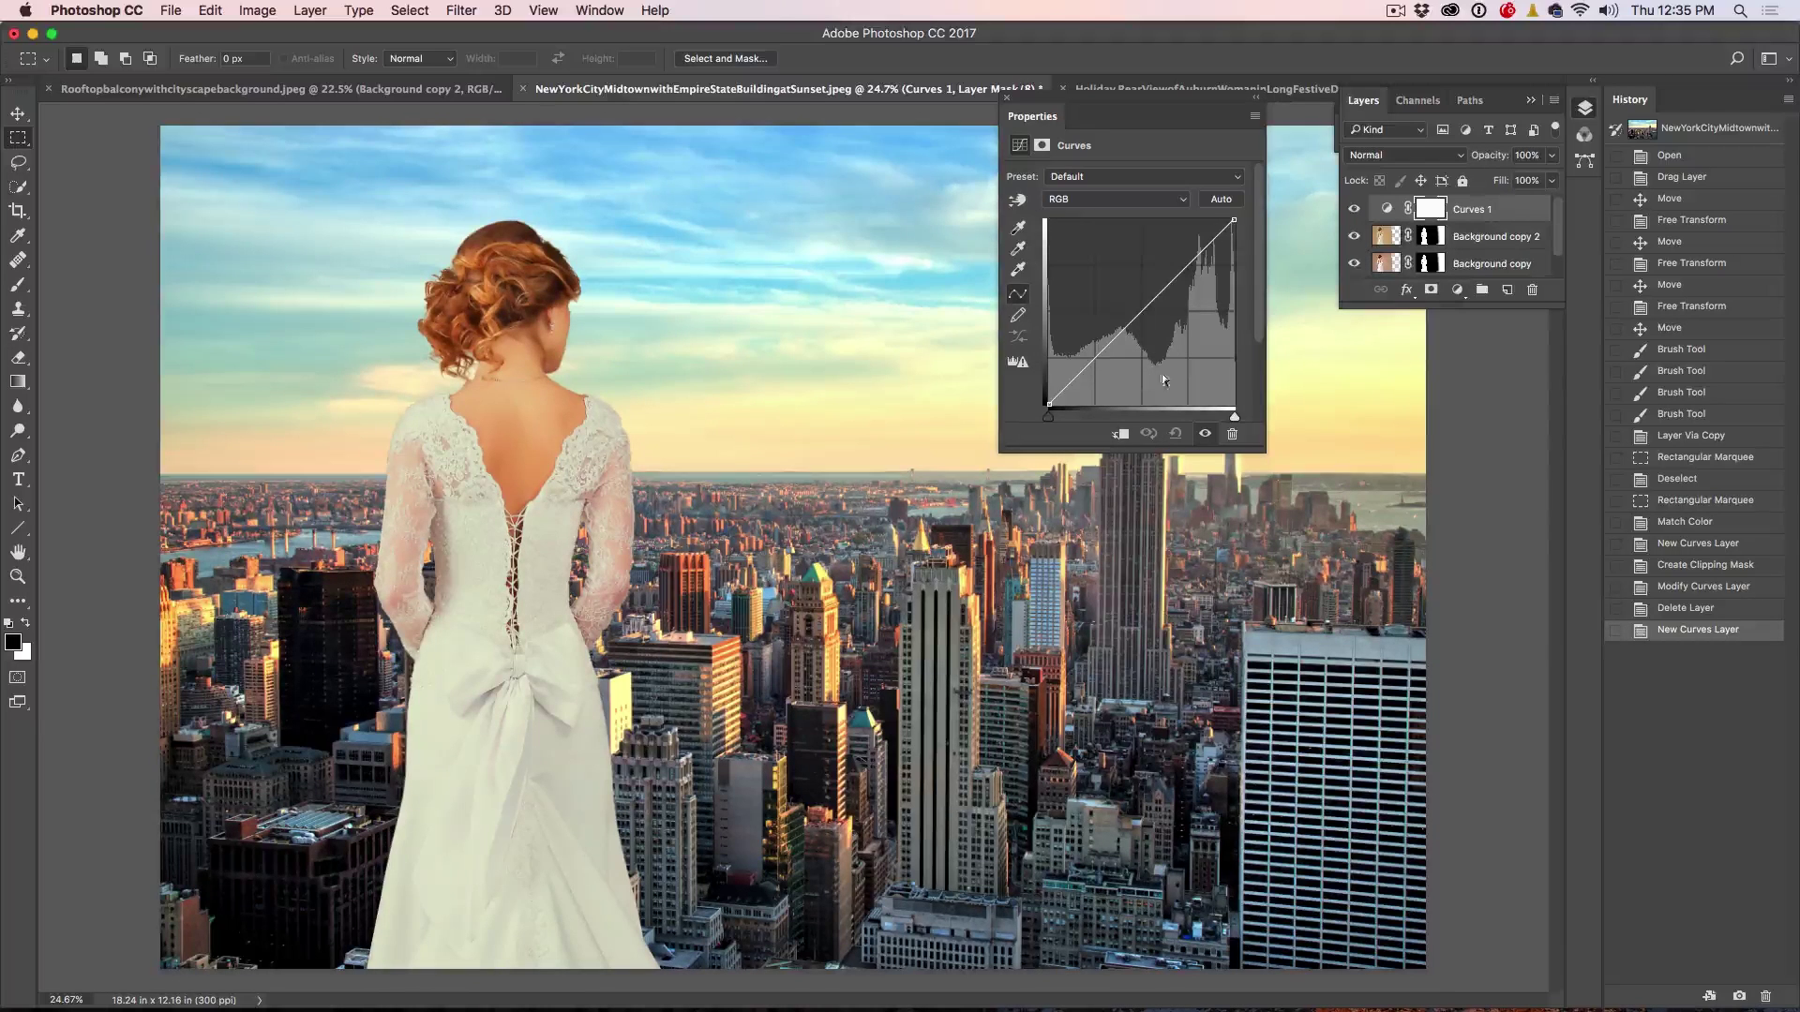
pyautogui.click(1120, 433)
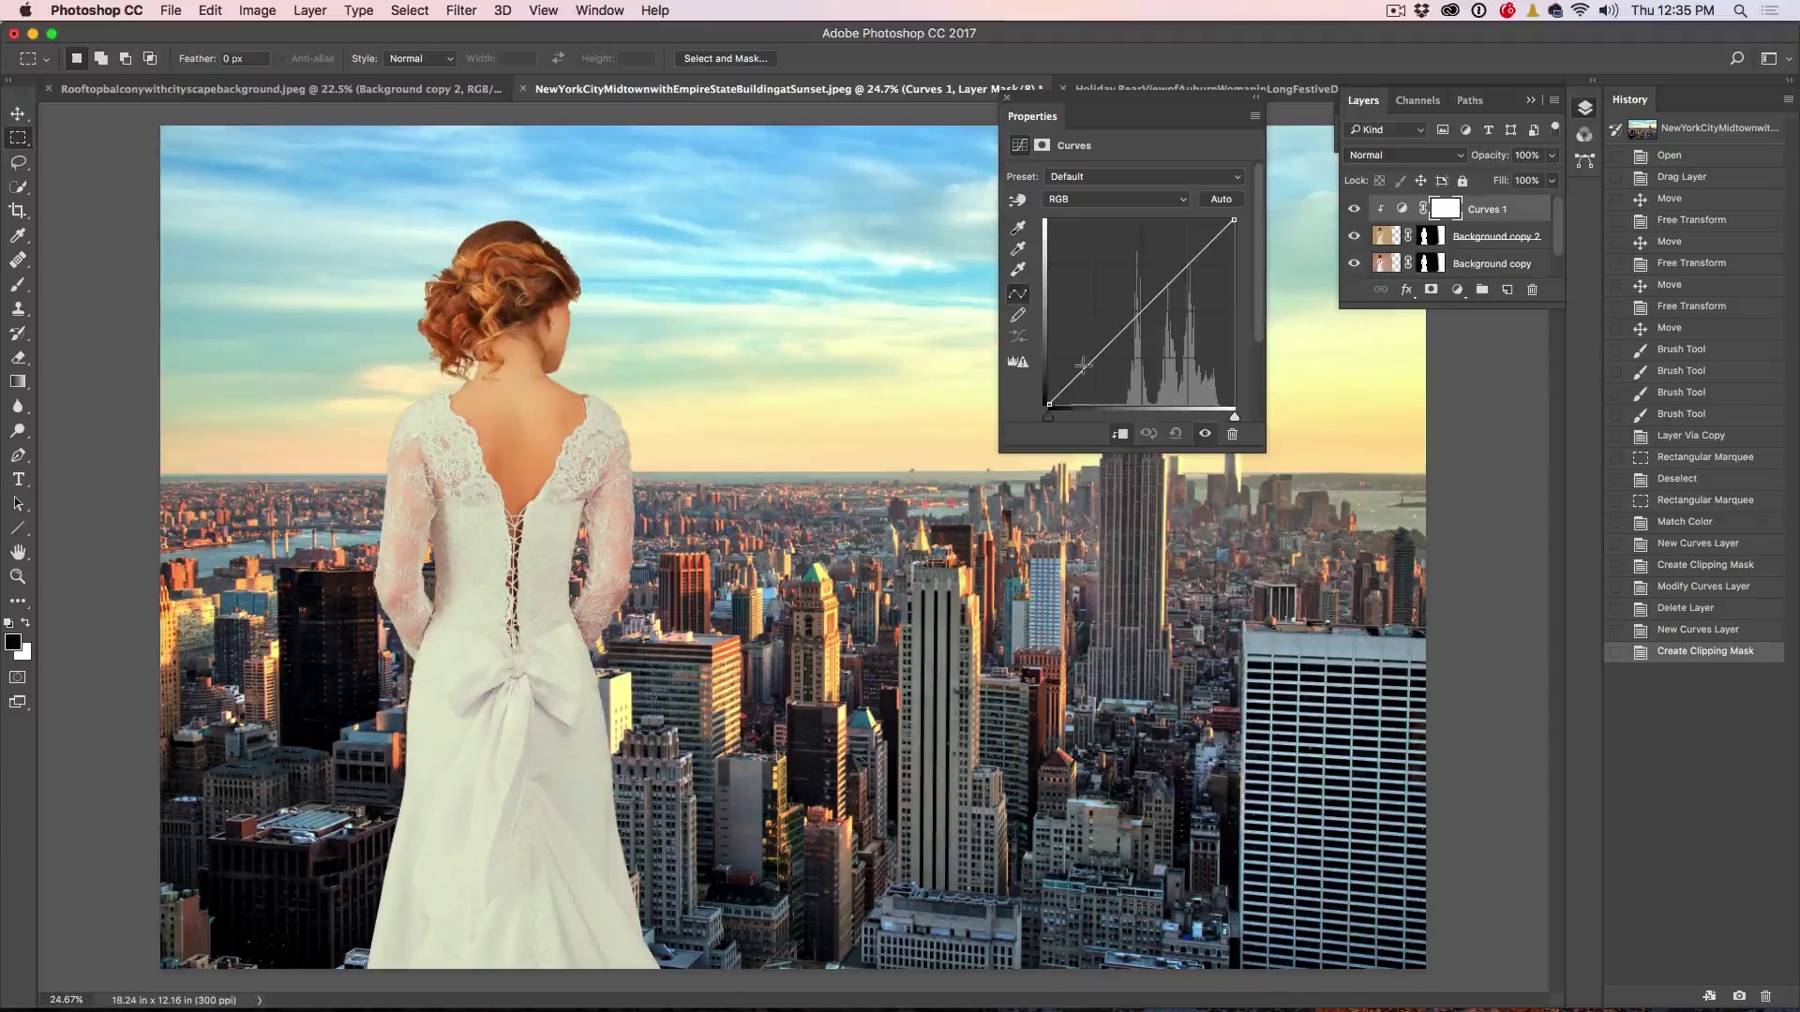
# Shape an S-curve by darkening the shadows and raising the highlights
pyautogui.moveTo(1084, 361); pyautogui.dragTo(1086, 381)
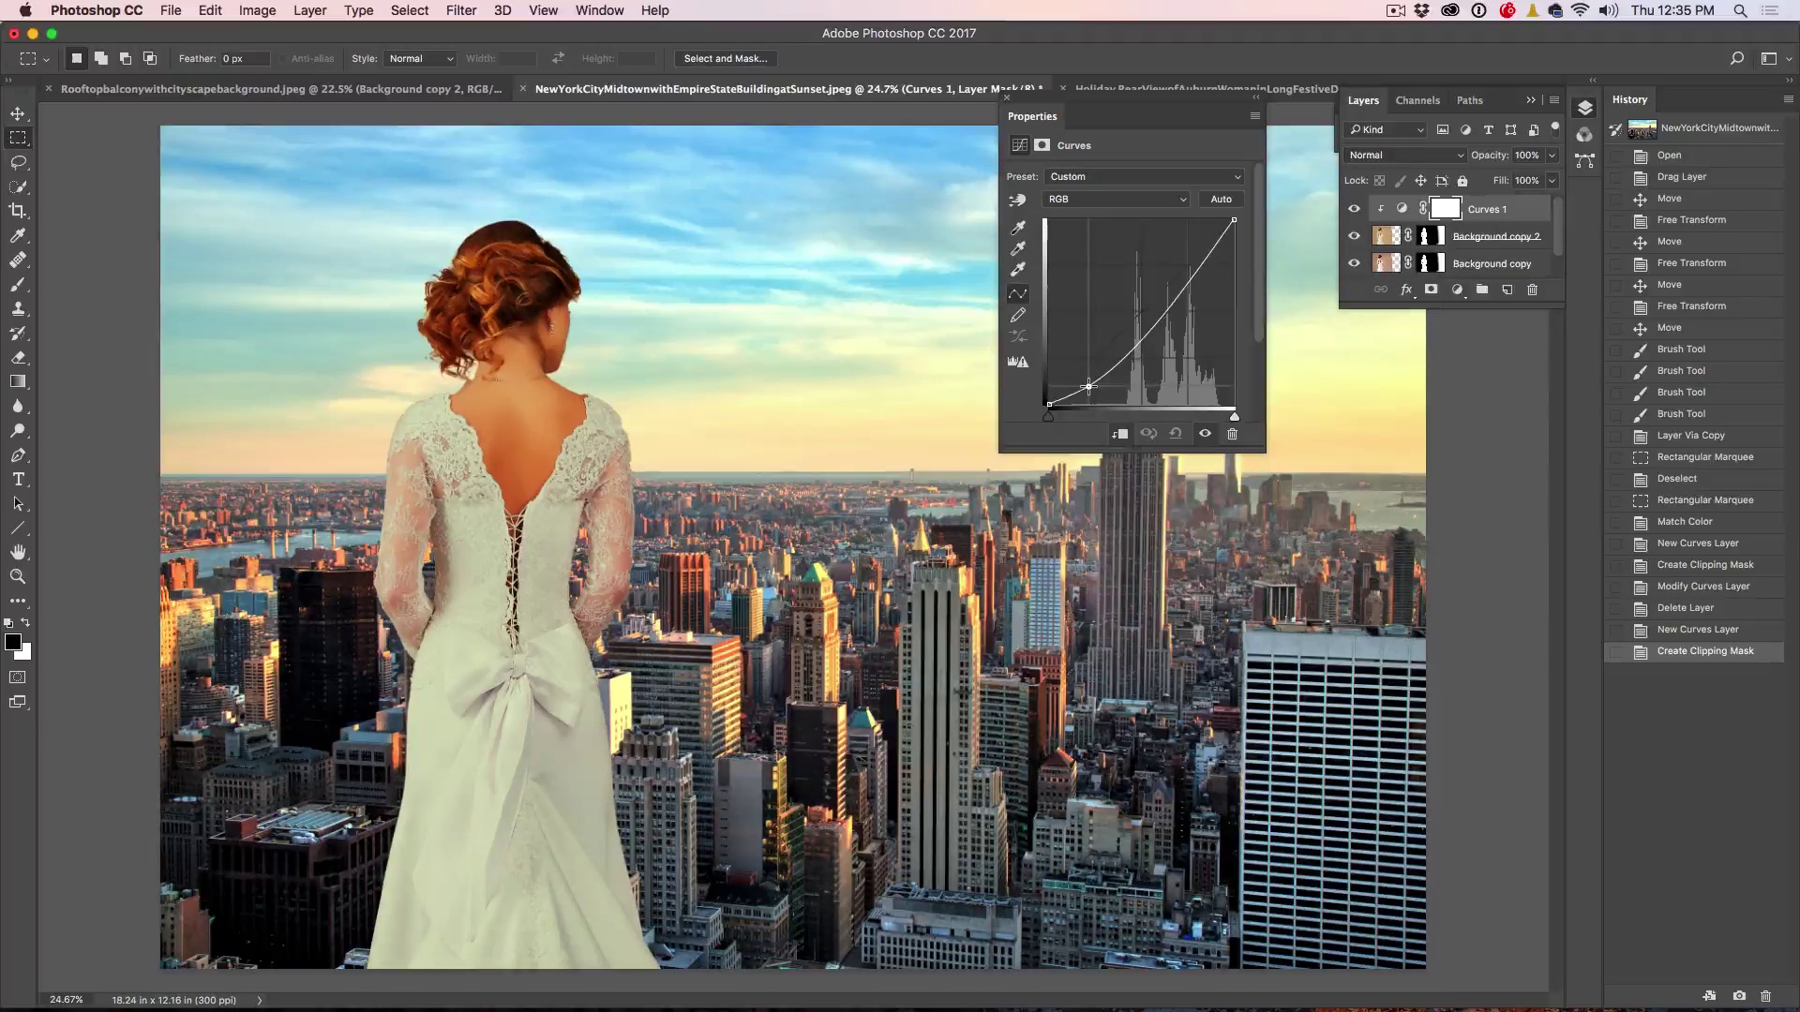
pyautogui.moveTo(1174, 309); pyautogui.dragTo(1178, 272)
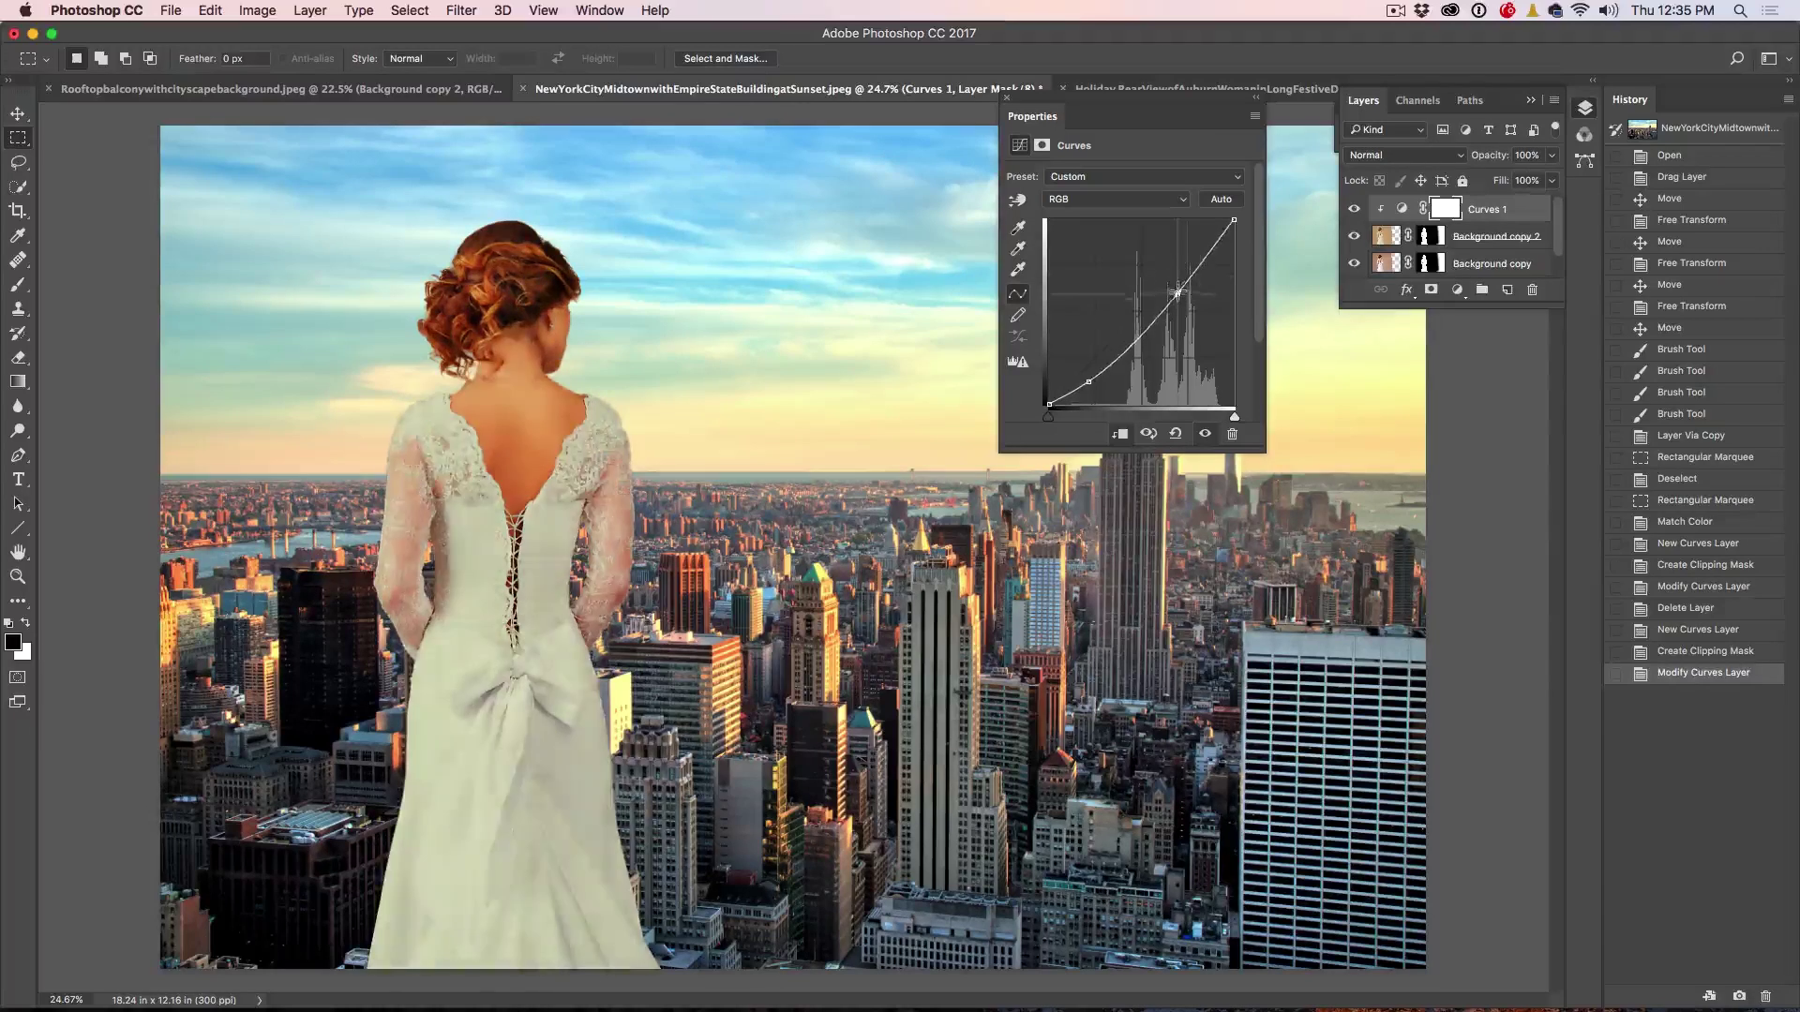
pyautogui.moveTo(1178, 272); pyautogui.dragTo(1174, 272)
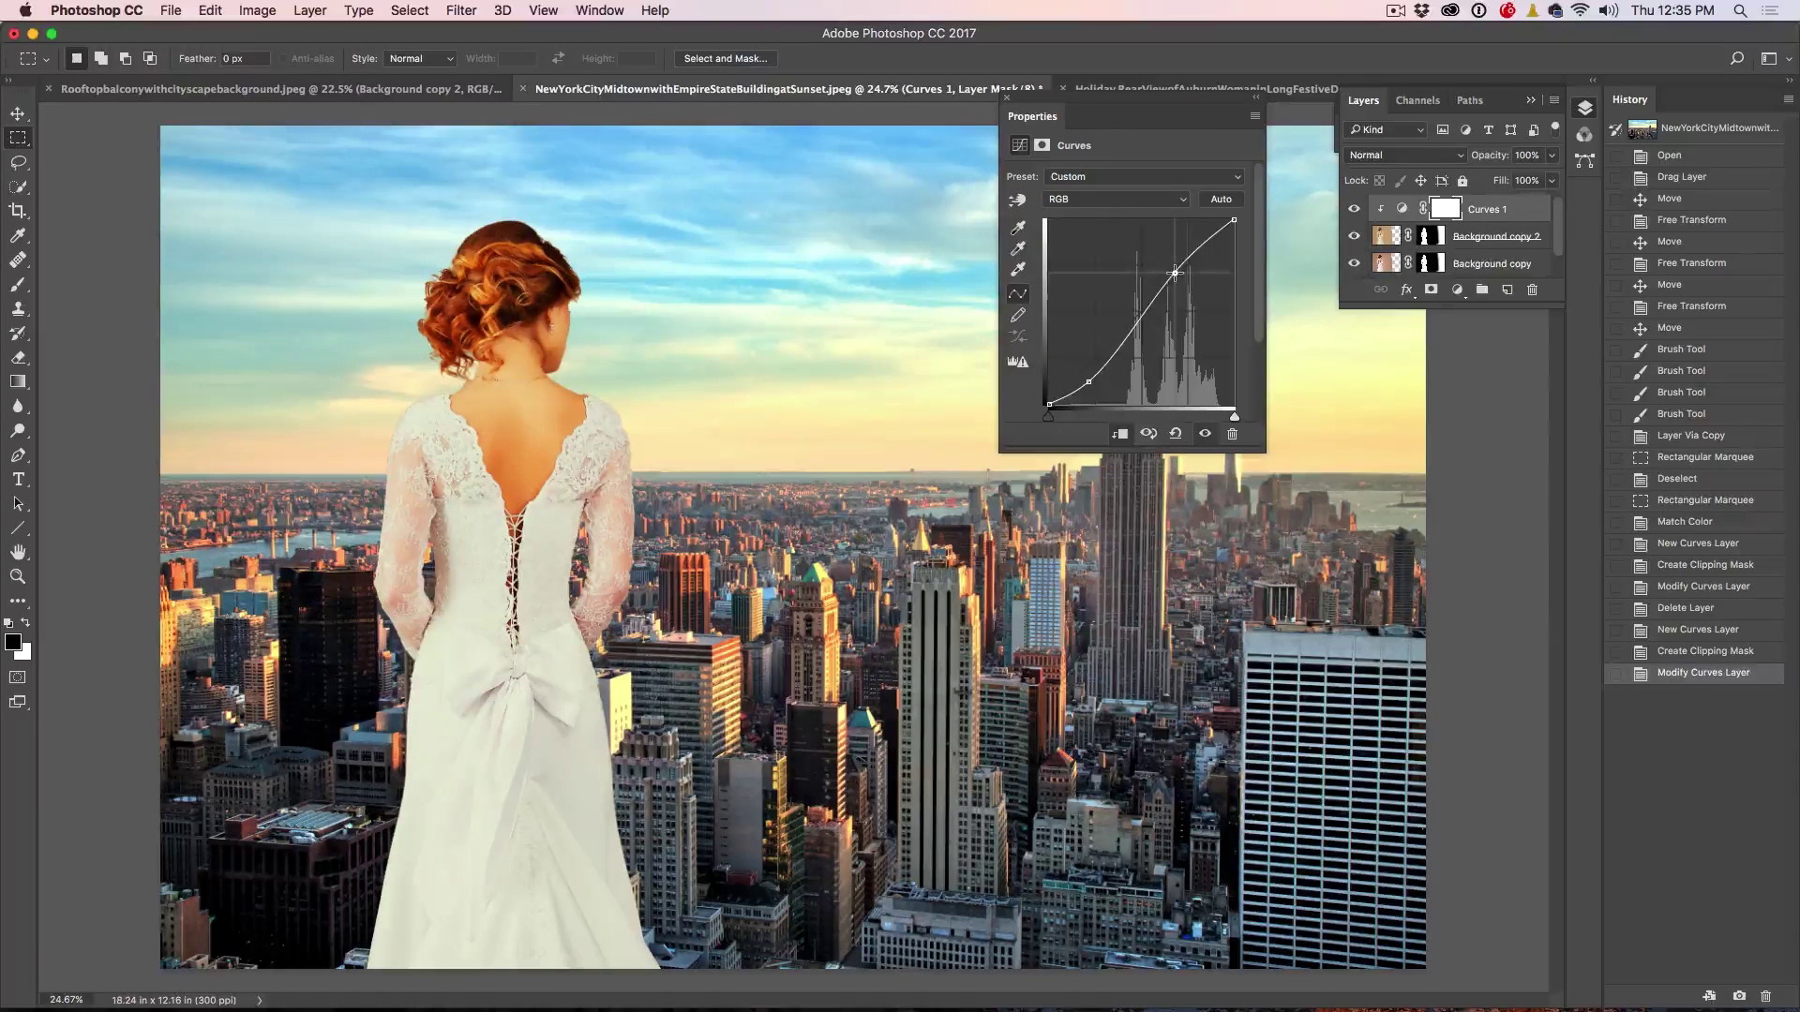
# Compare Curves 1 on and off, then set its opacity to 52%
pyautogui.click(1256, 98)
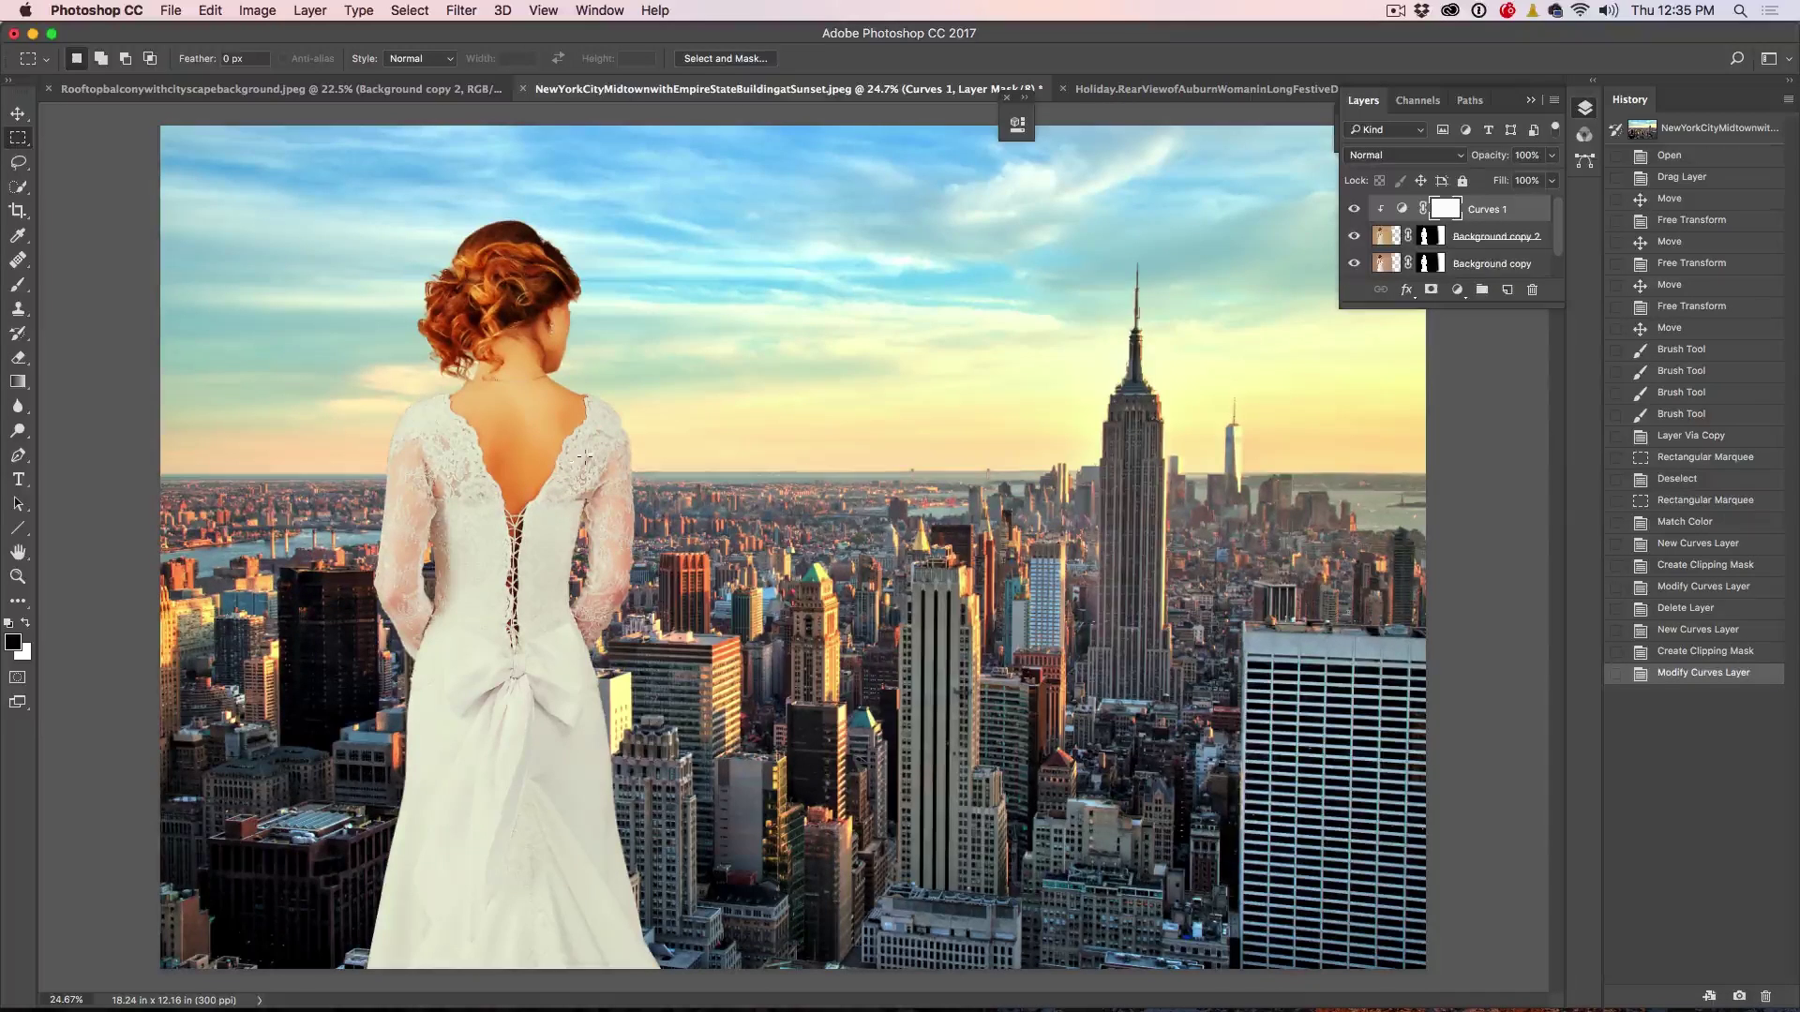
pyautogui.click(1353, 236)
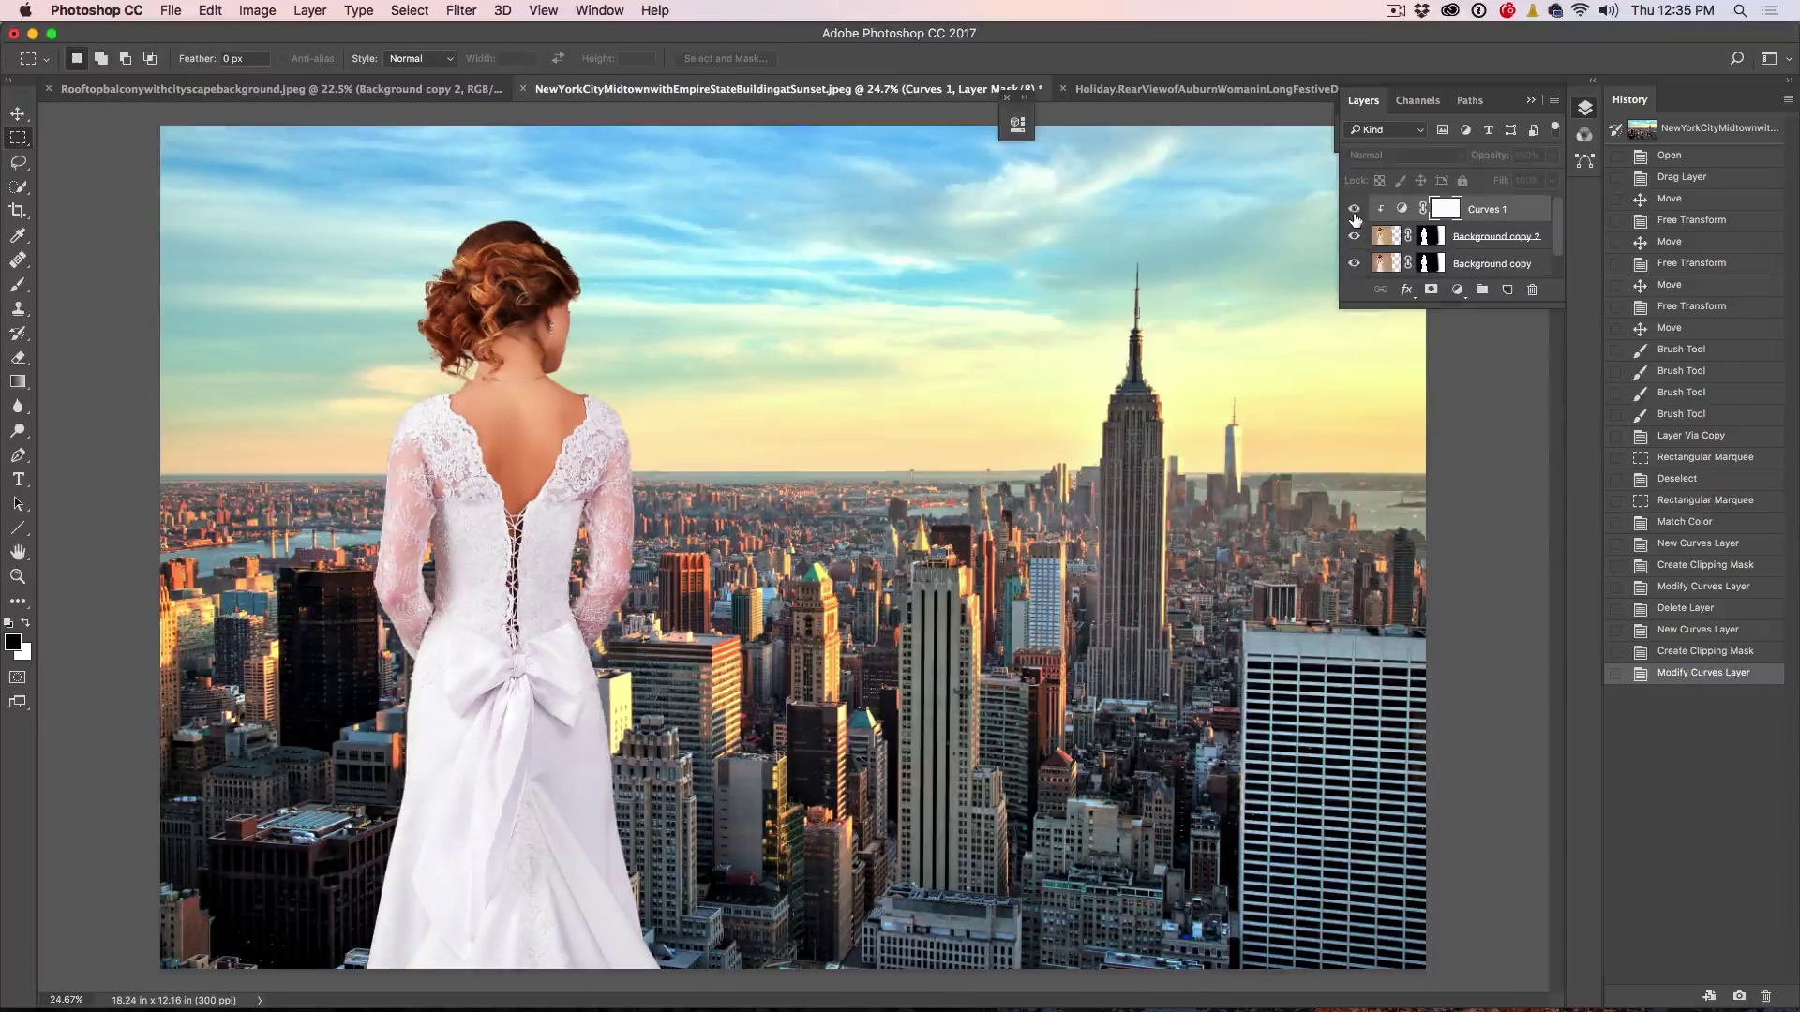
pyautogui.click(1352, 210)
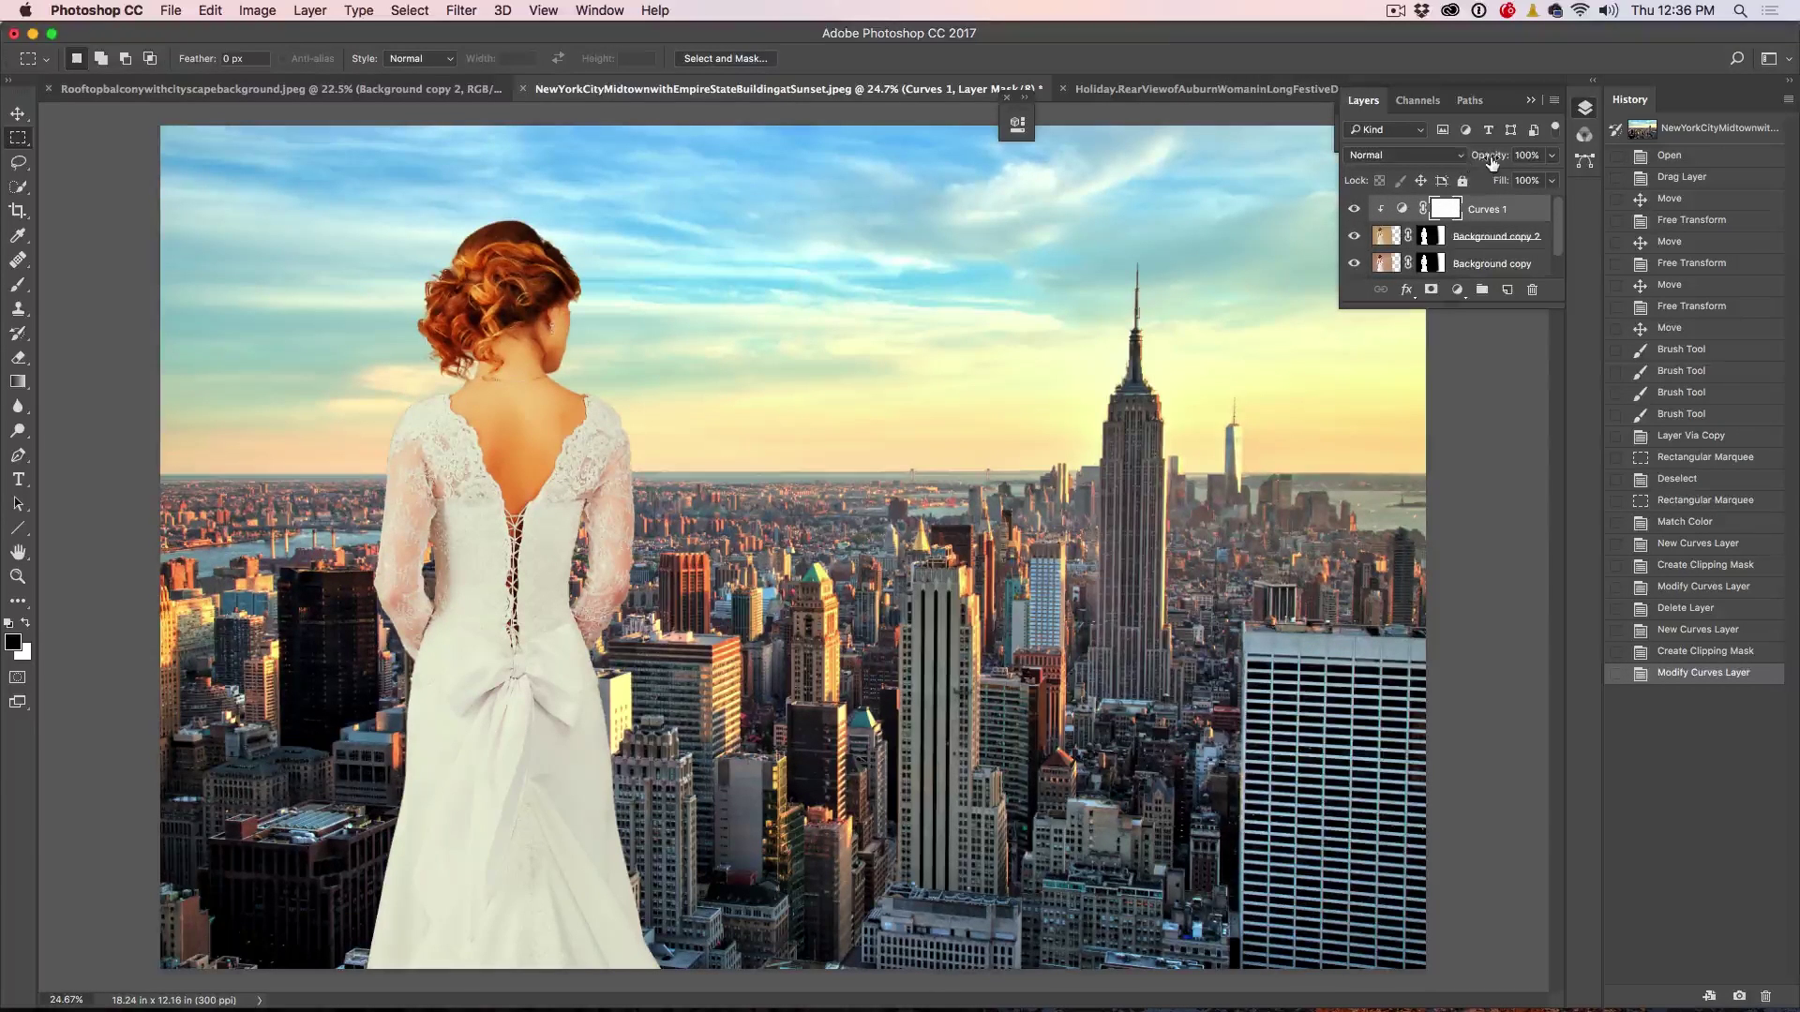
pyautogui.moveTo(1494, 158); pyautogui.dragTo(1431, 157)
pyautogui.press('Return')
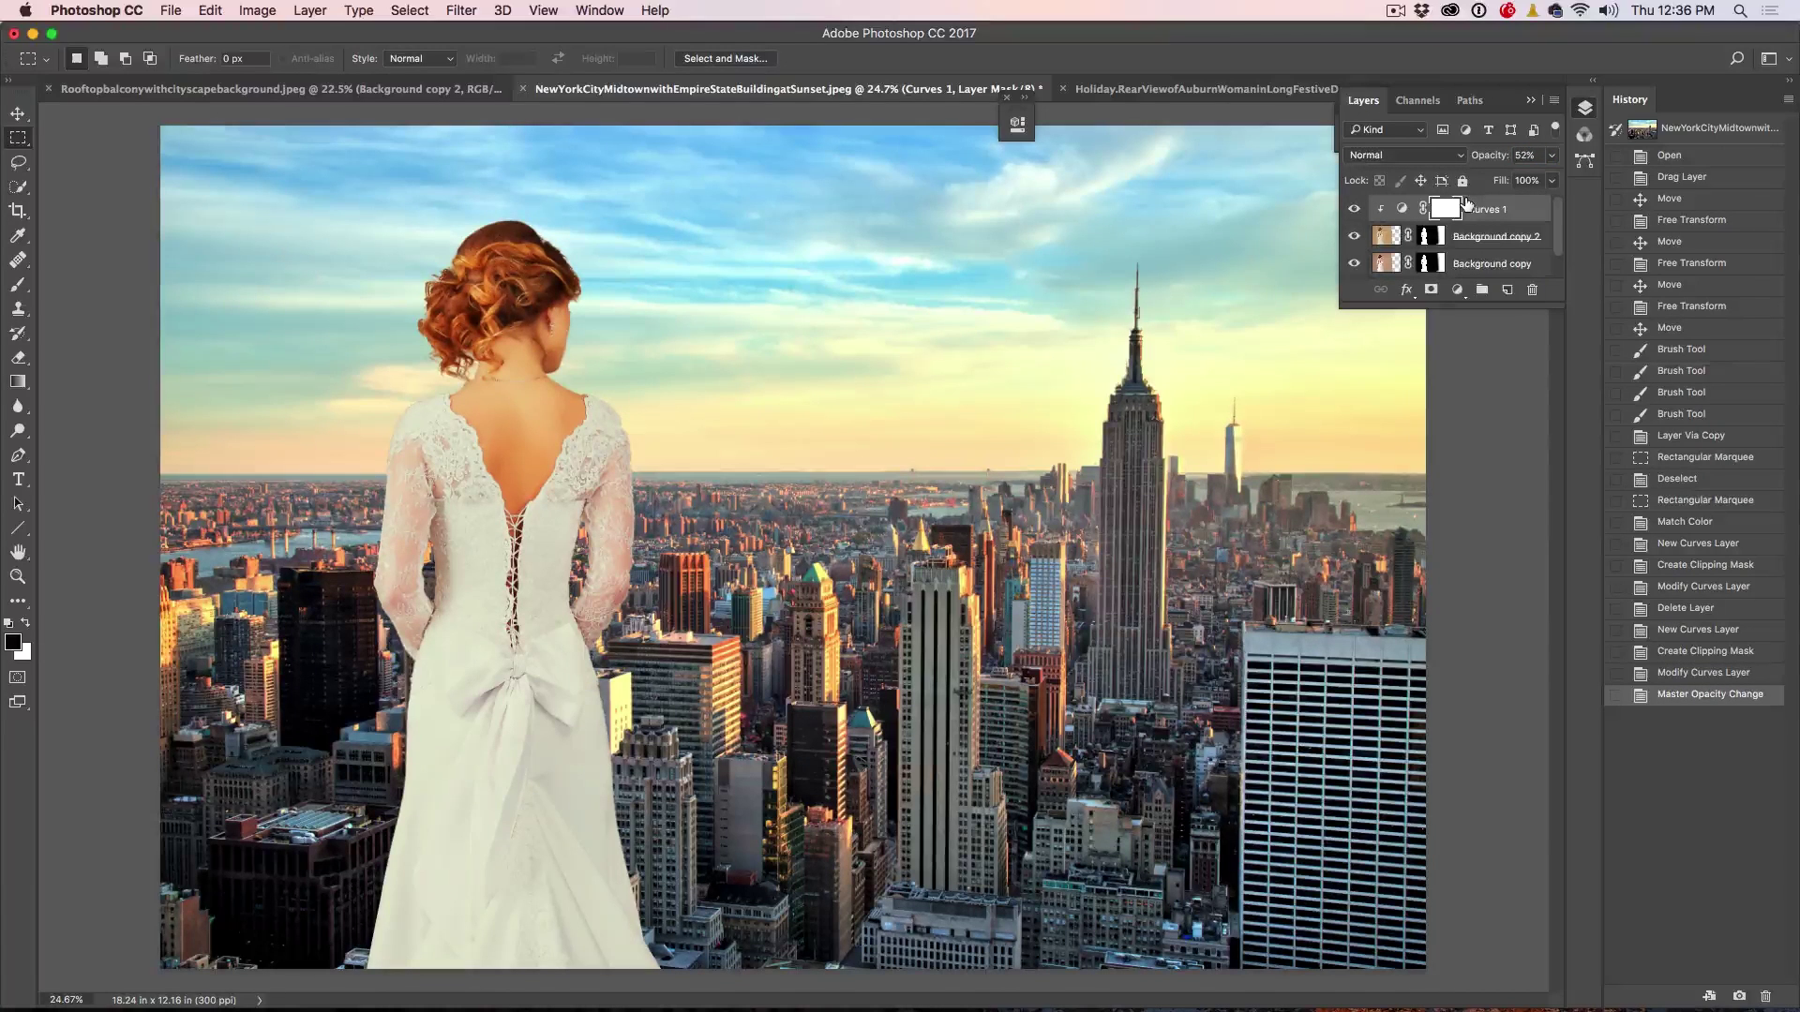